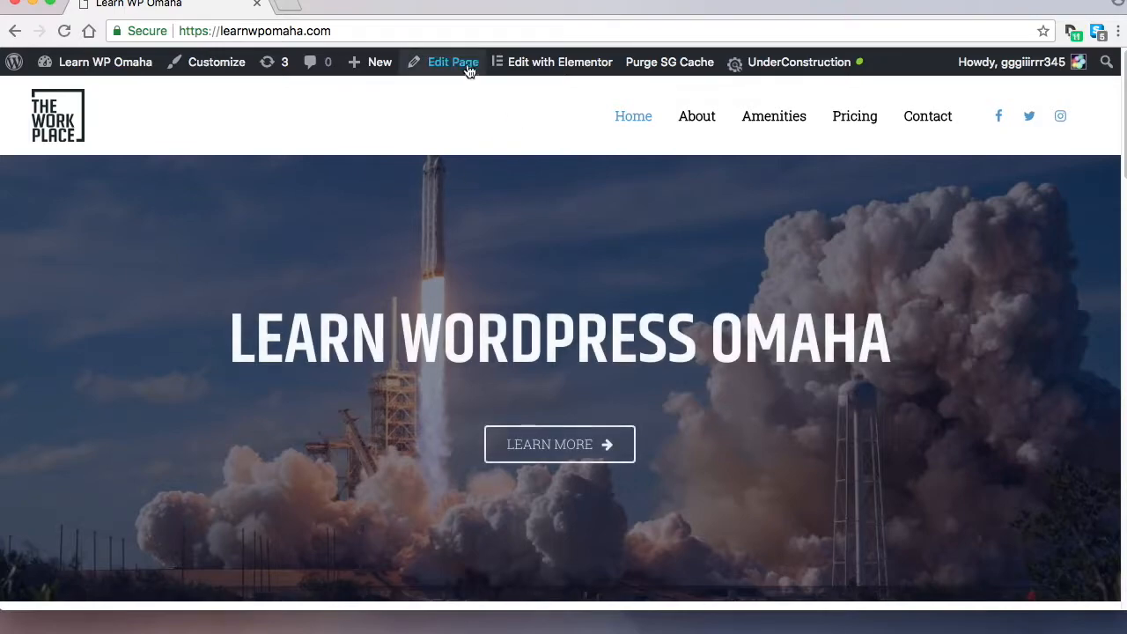
Step: Open the home page in the Elementor editor and bring up the settings of the blue "This program was created for small businesses" section
{"action": "left_click", "coordinate": [560, 62]}
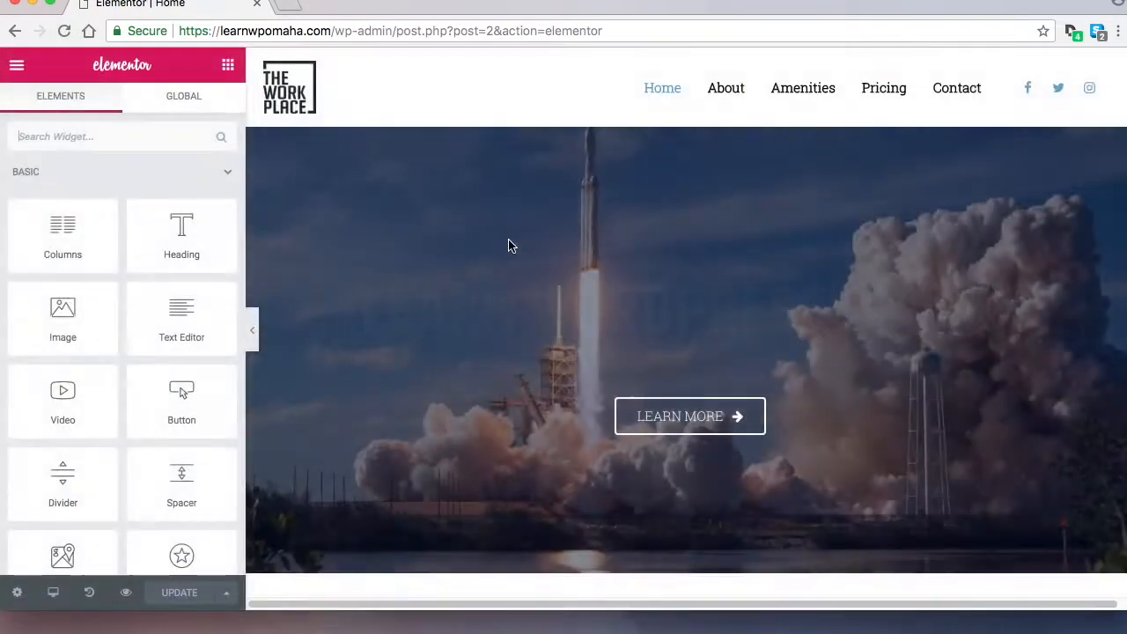
{"action": "scroll", "coordinate": [511, 247], "scroll_direction": "down", "scroll_amount": 5}
{"action": "scroll", "coordinate": [520, 272], "scroll_direction": "down", "scroll_amount": 6}
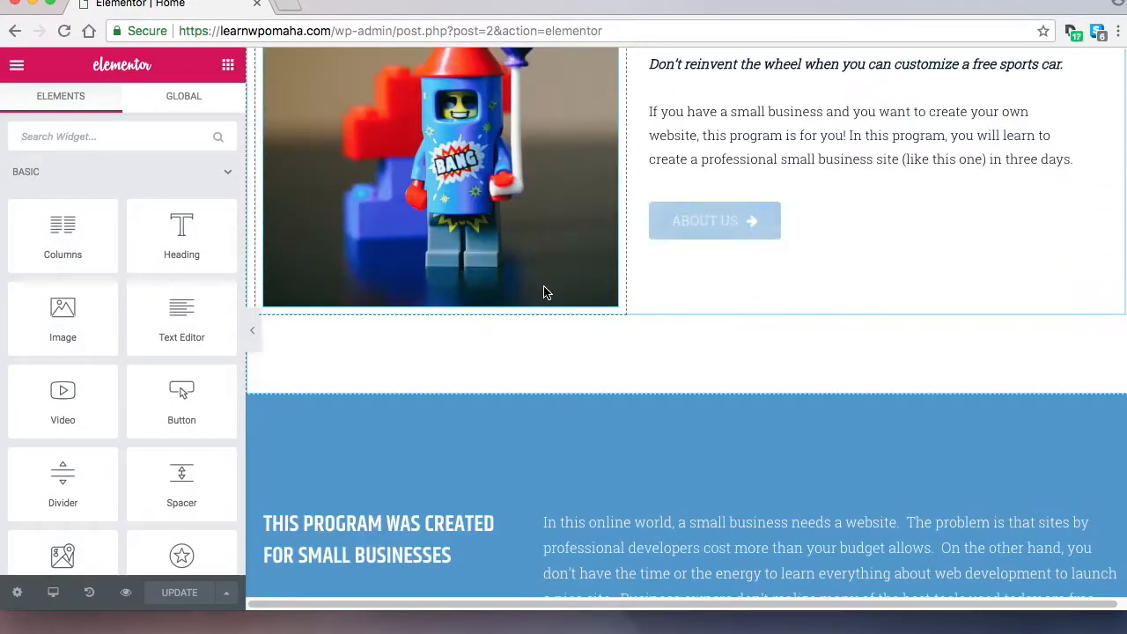
{"action": "right_click", "coordinate": [690, 203]}
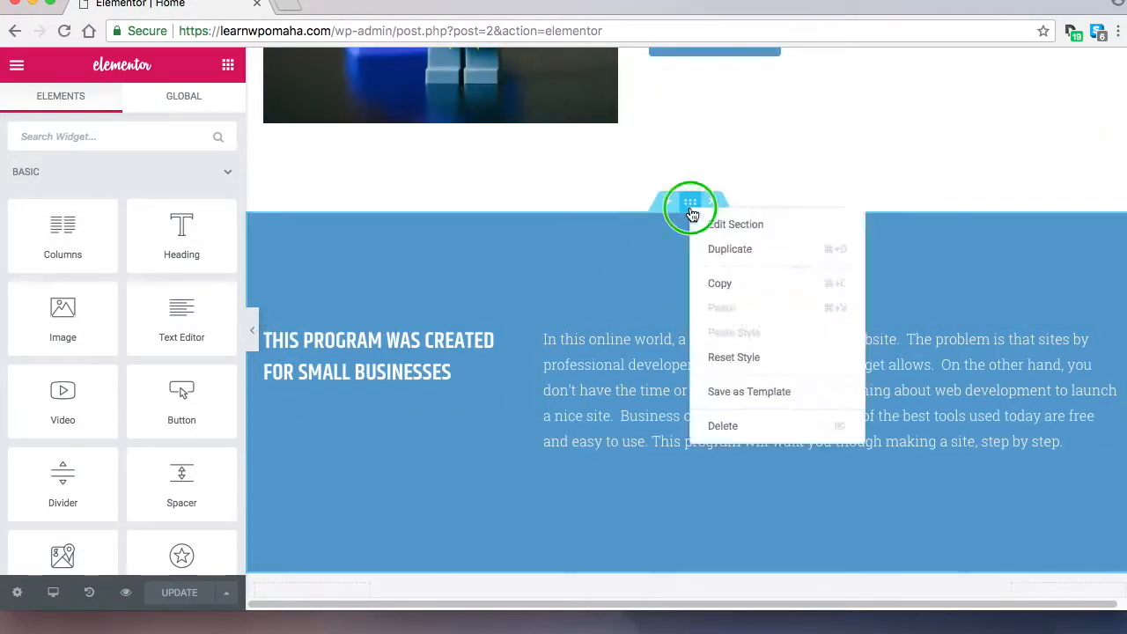
{"action": "left_click", "coordinate": [713, 227]}
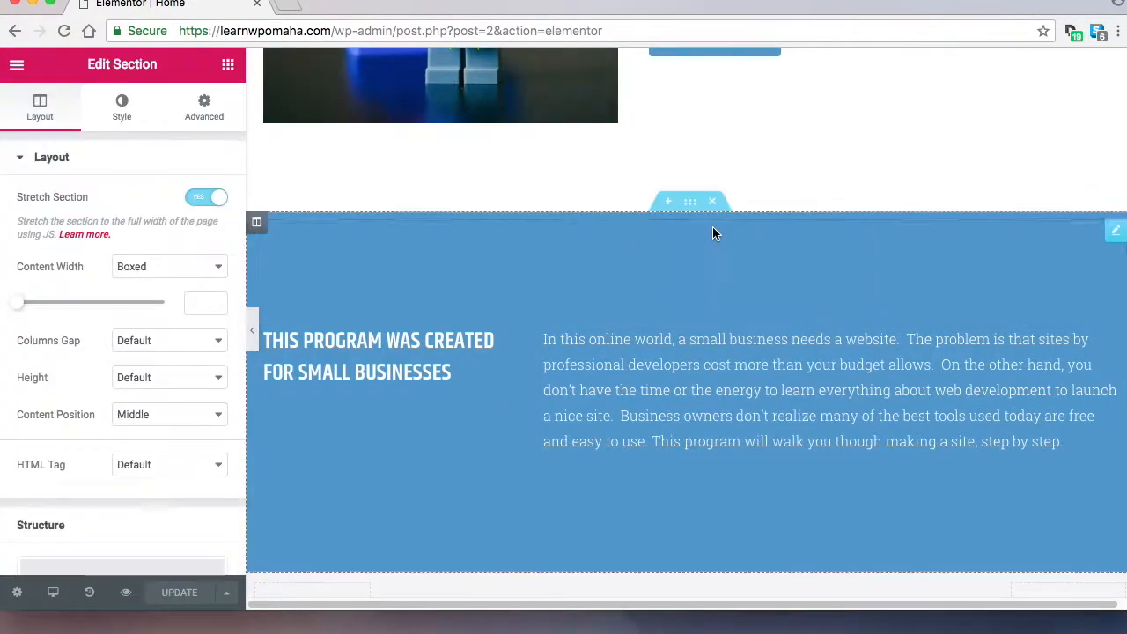
Step: Copy the hex code of the blue section's background color, without the # sign, and exit the page editor to the dashboard
{"action": "left_click", "coordinate": [121, 106]}
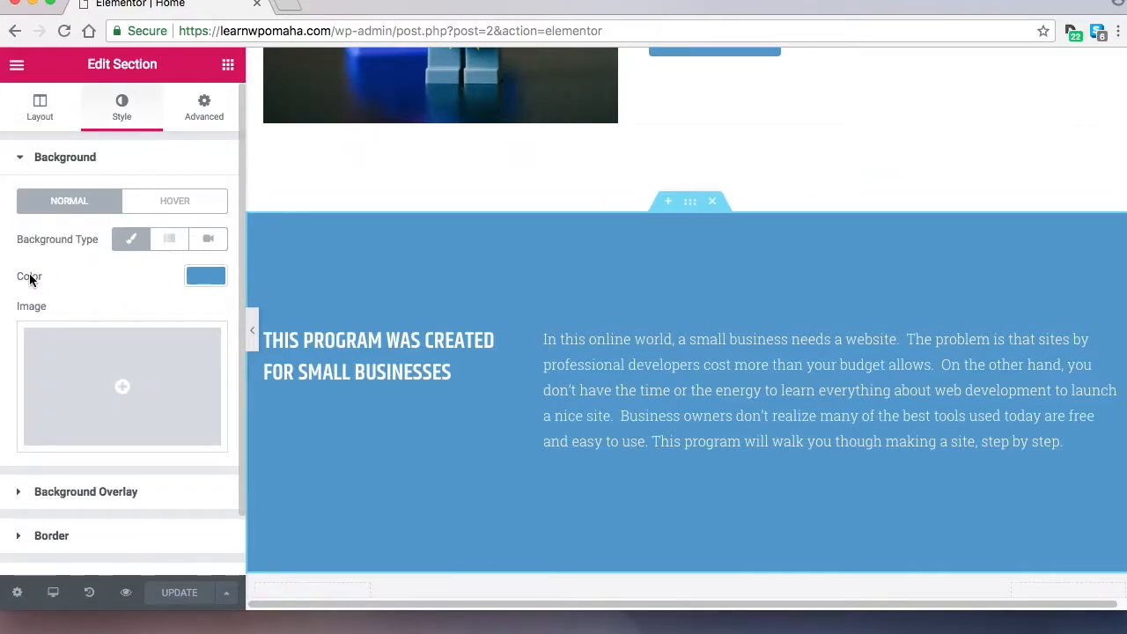
{"action": "left_click", "coordinate": [208, 278]}
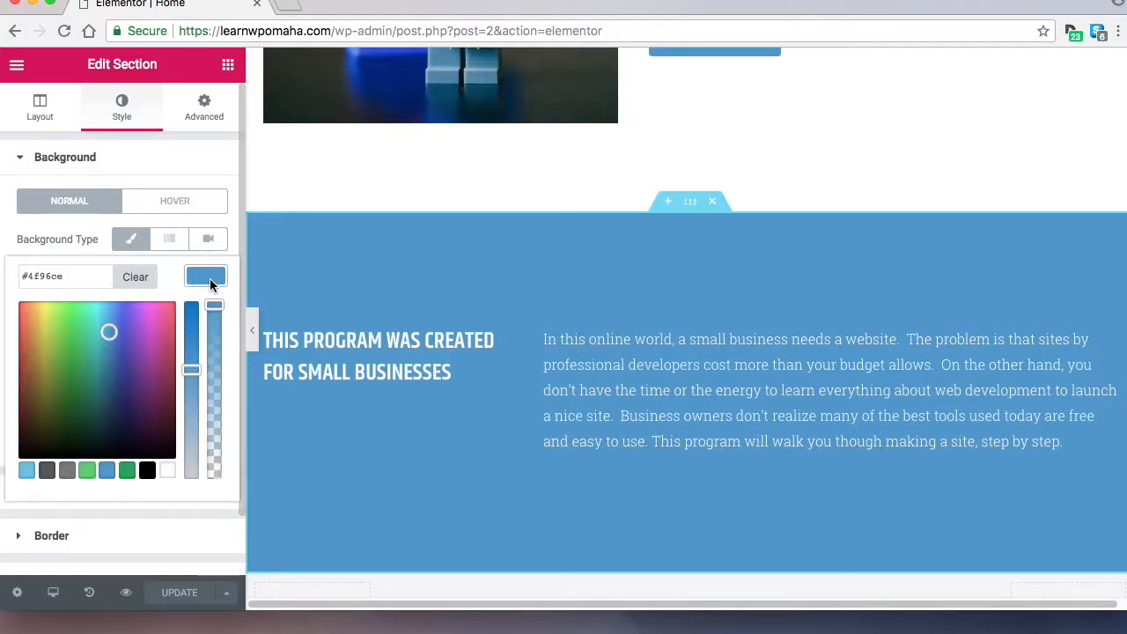
{"action": "left_click_drag", "start_coordinate": [61, 274], "coordinate": [30, 277]}
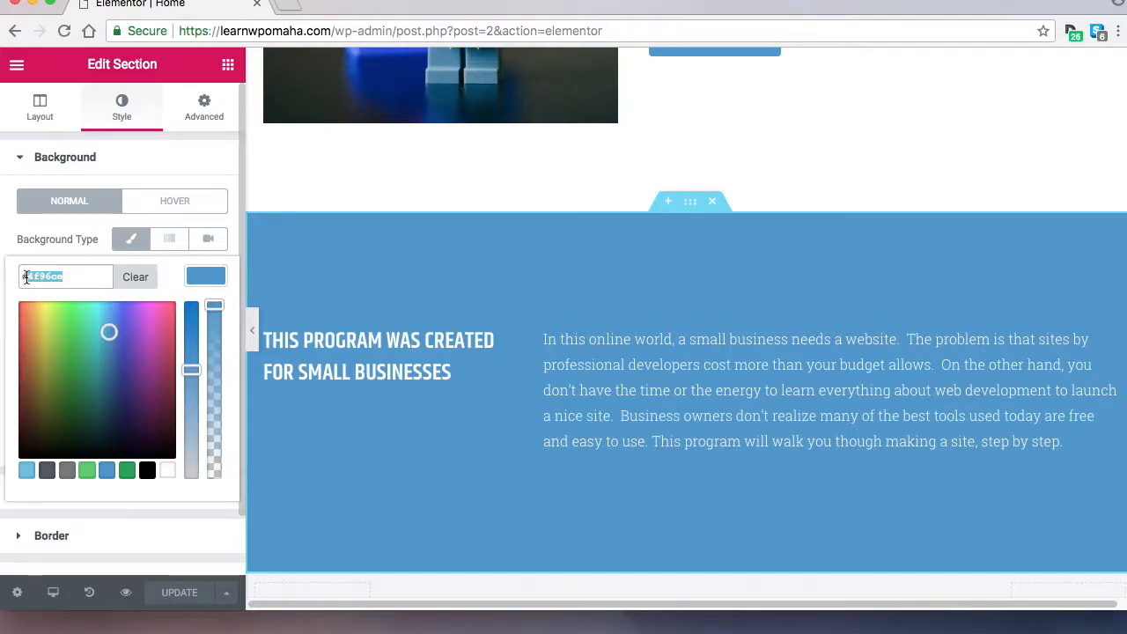
{"action": "right_click", "coordinate": [49, 280]}
{"action": "left_click", "coordinate": [103, 402]}
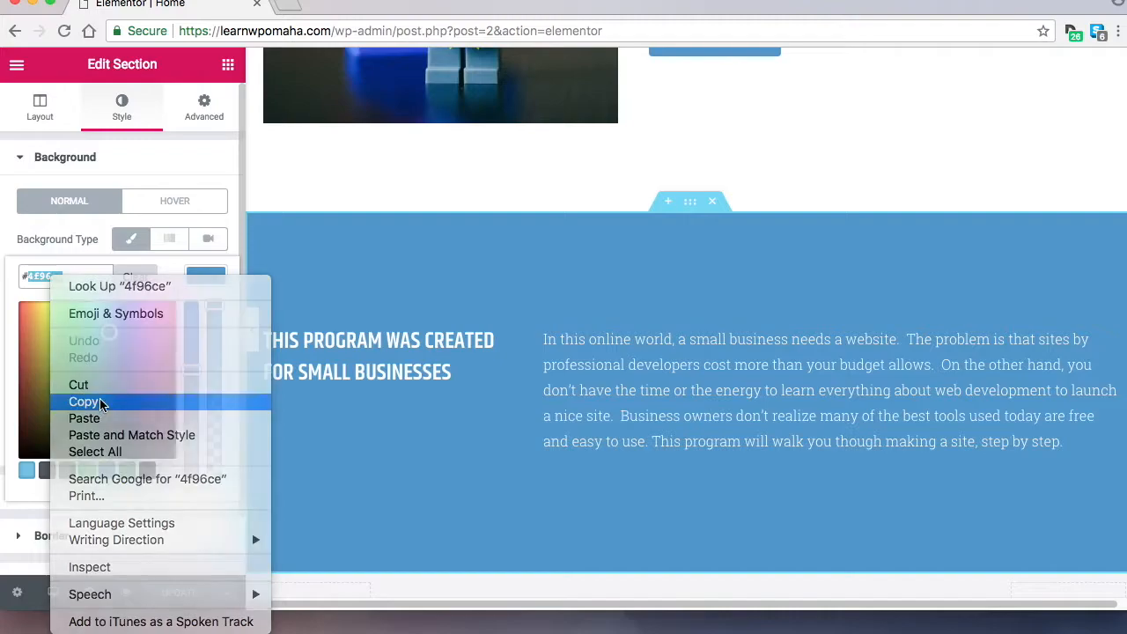
{"action": "left_click", "coordinate": [17, 65]}
{"action": "left_click", "coordinate": [103, 431]}
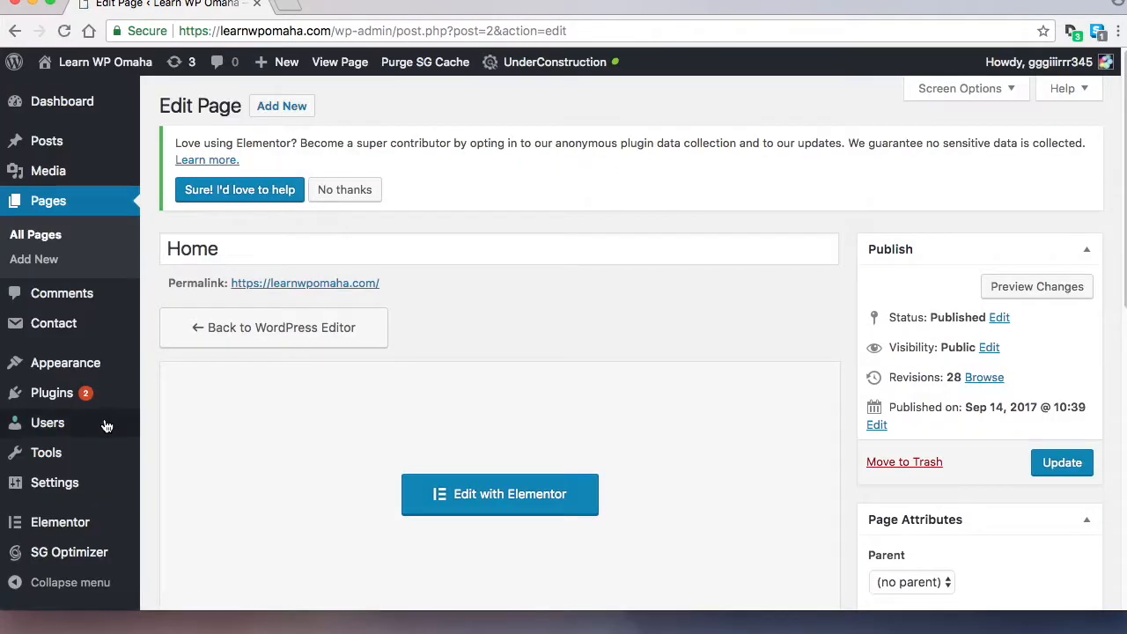
Step: Open designevo.com in a new browser tab and start making a logo
{"action": "left_click", "coordinate": [283, 5]}
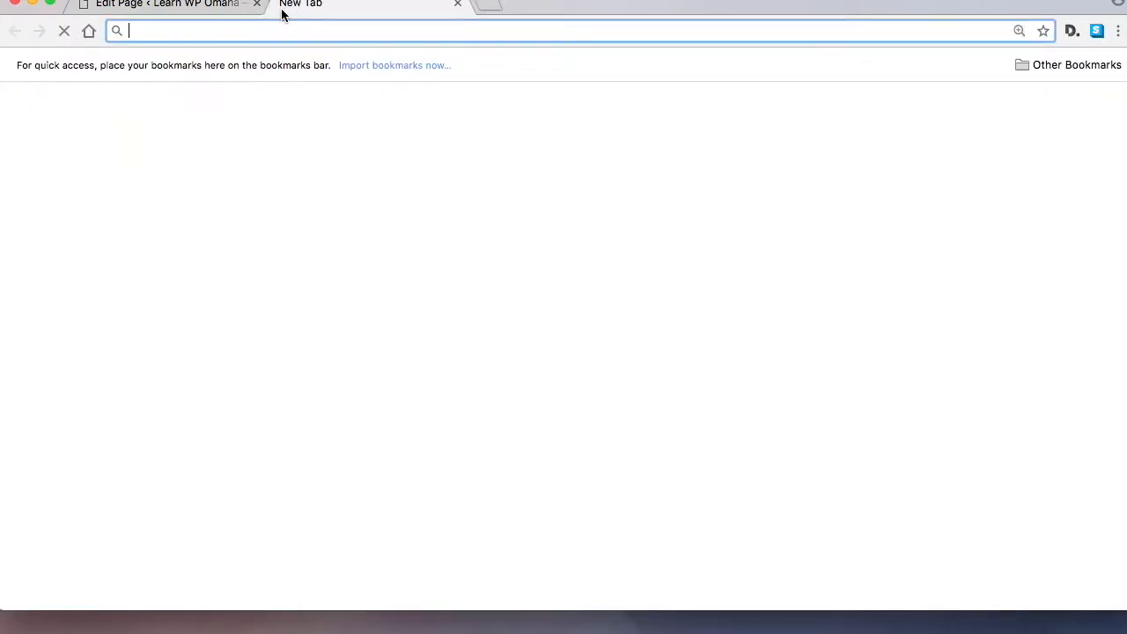
{"action": "type", "text": "designevo"}
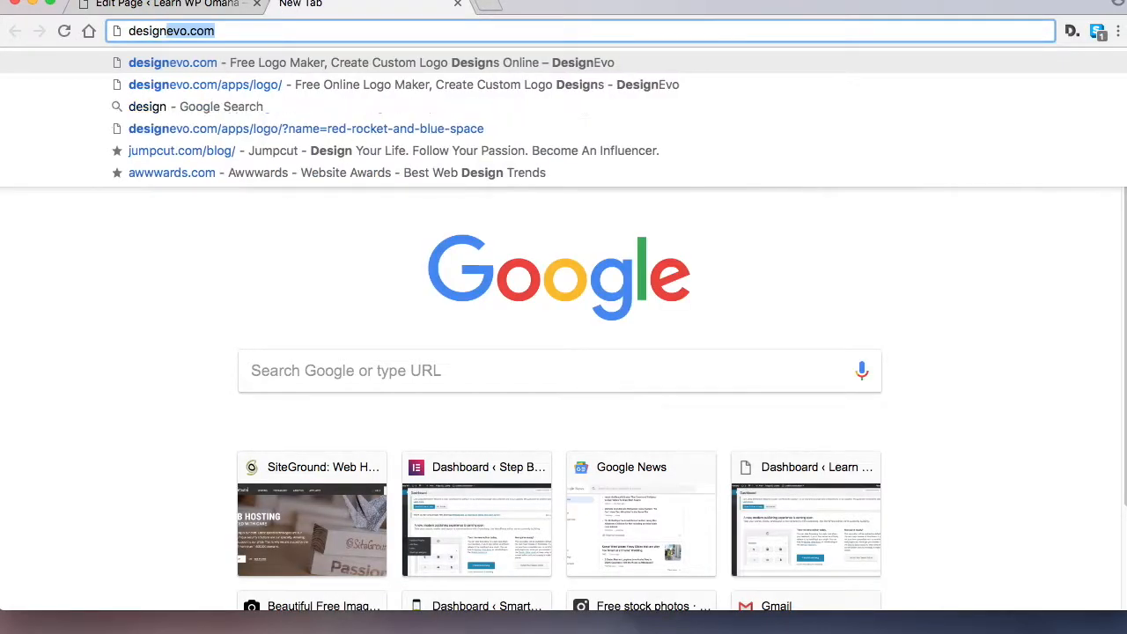
{"action": "type", "text": ".c"}
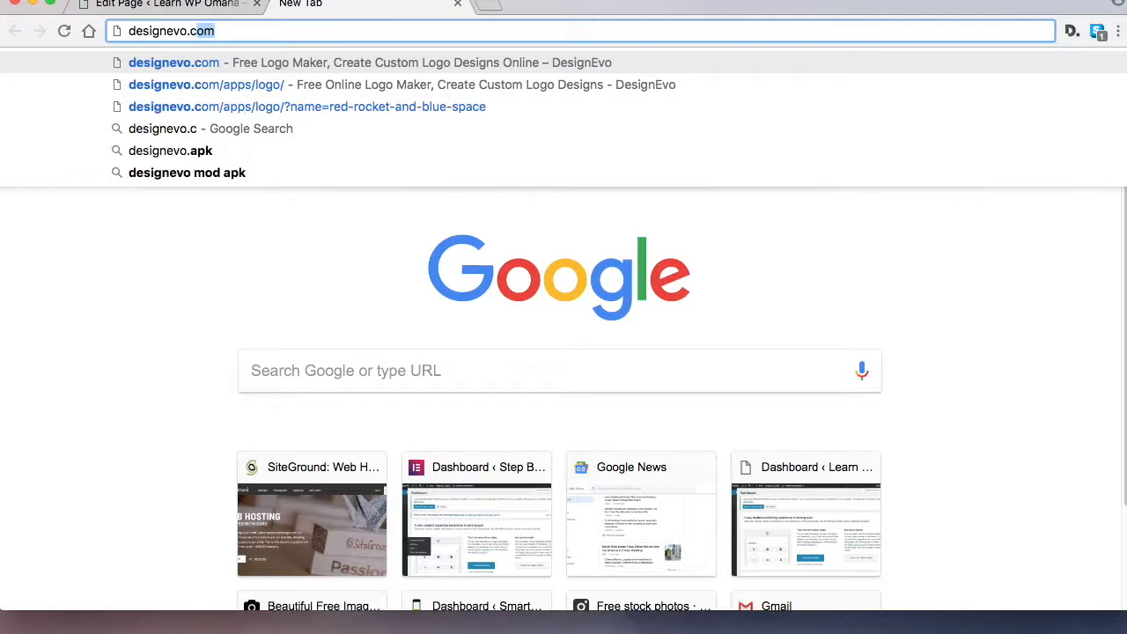
{"action": "key", "text": "Return"}
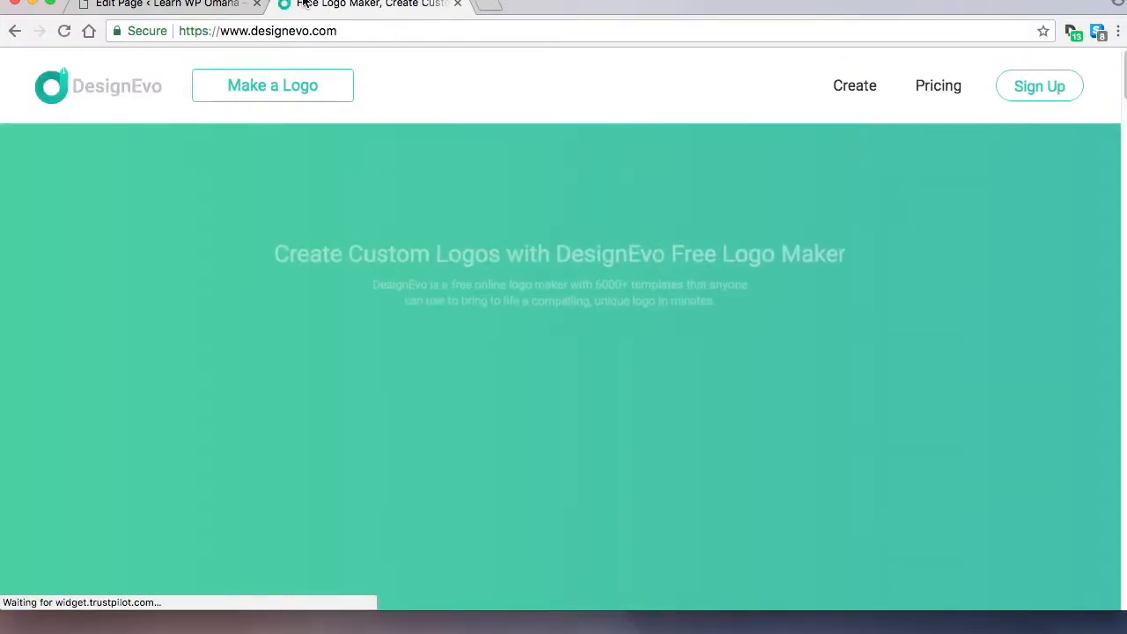
{"action": "left_click", "coordinate": [272, 88]}
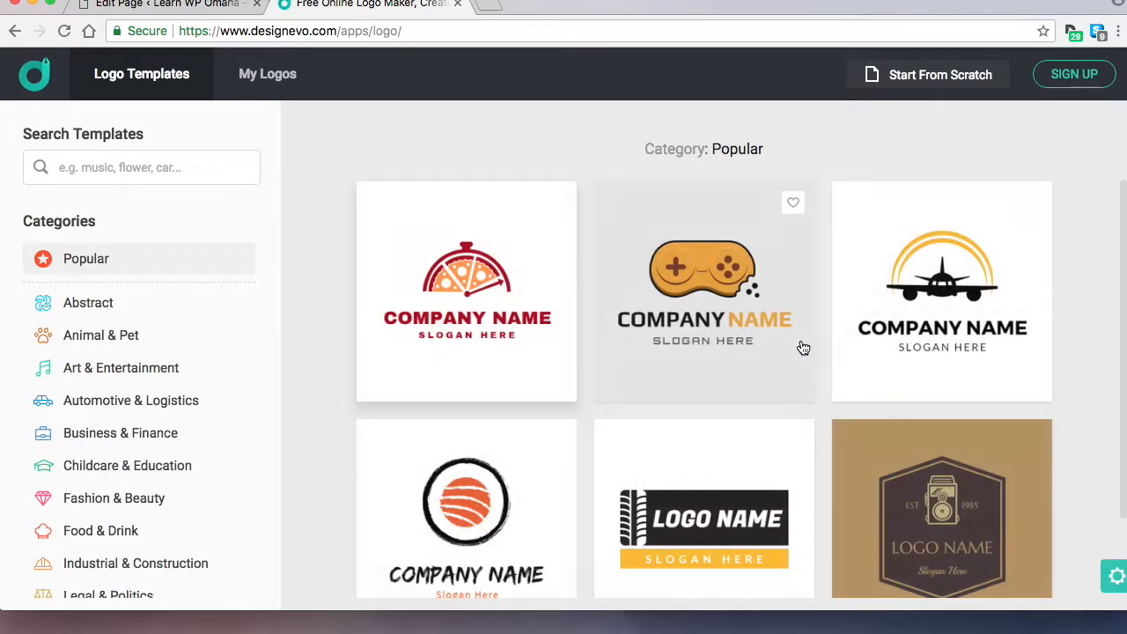
Step: Browse the popular logo templates and search the templates for "rocket"
{"action": "scroll", "coordinate": [856, 333], "scroll_direction": "down", "scroll_amount": 5}
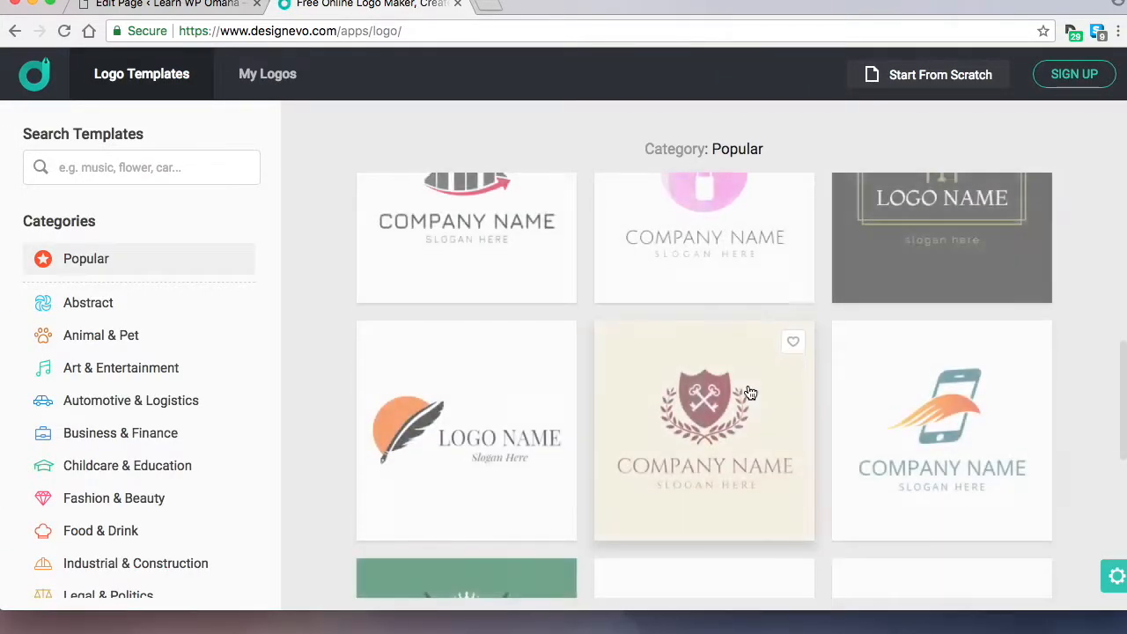
{"action": "scroll", "coordinate": [775, 405], "scroll_direction": "down", "scroll_amount": 2}
{"action": "scroll", "coordinate": [845, 462], "scroll_direction": "up", "scroll_amount": 3}
{"action": "scroll", "coordinate": [850, 464], "scroll_direction": "up", "scroll_amount": 3}
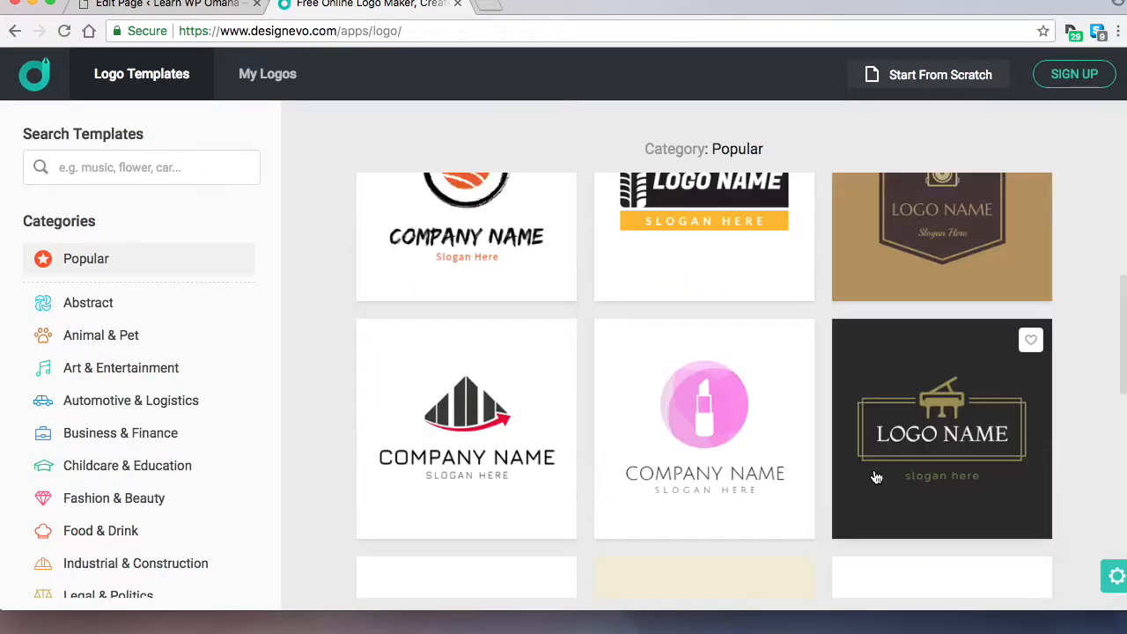
{"action": "left_click", "coordinate": [222, 167]}
{"action": "type", "text": "rocket"}
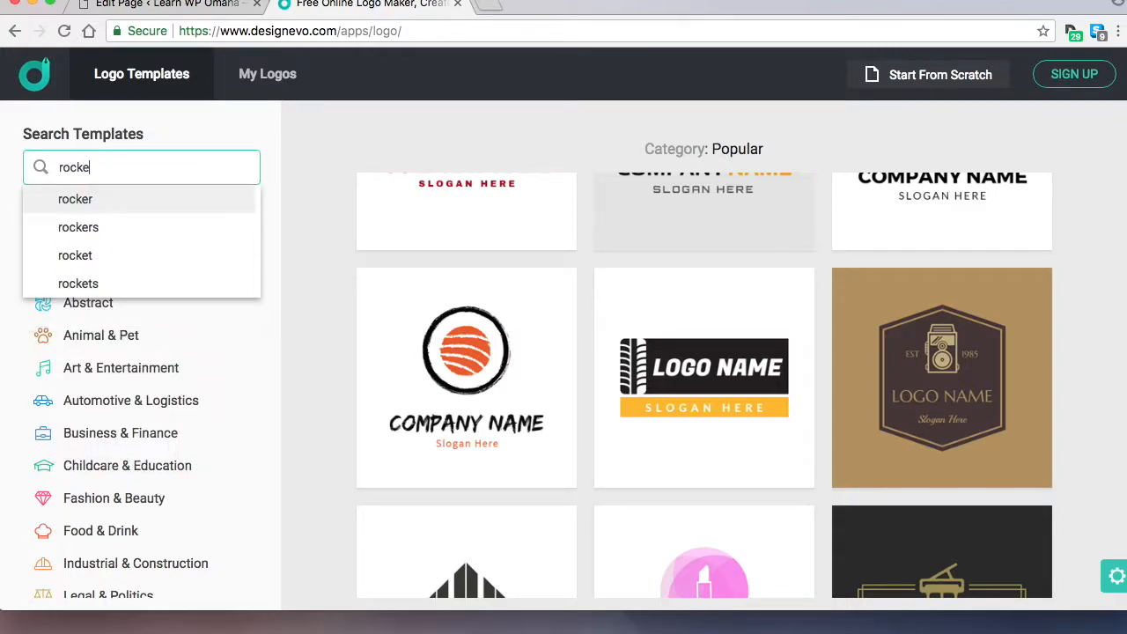
{"action": "key", "text": "Return"}
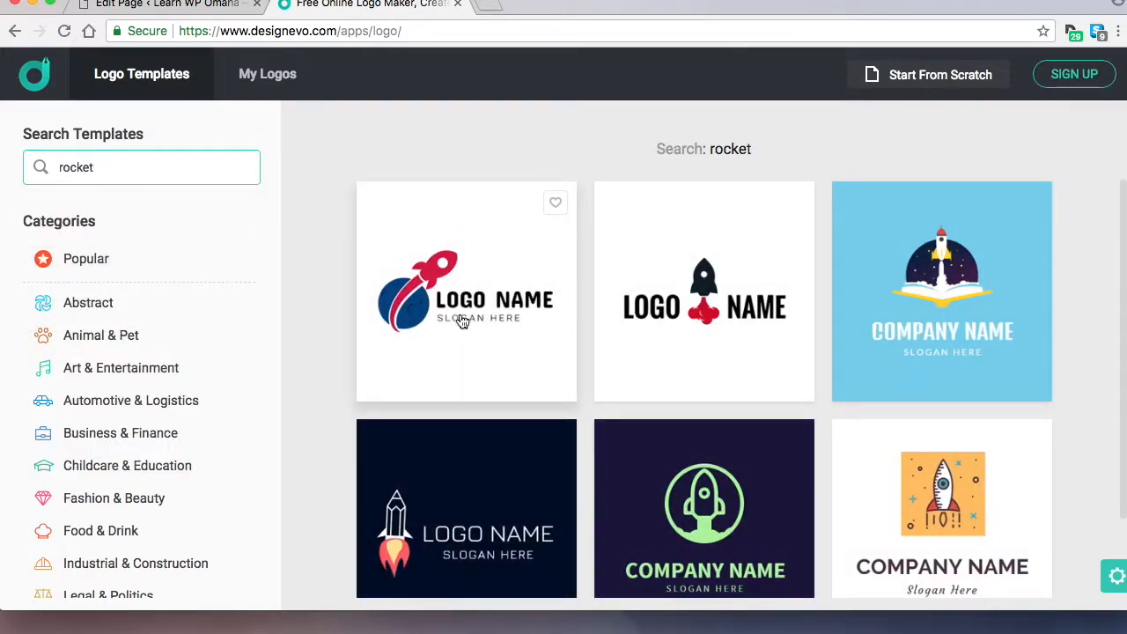
Step: Start a logo from the red rocket and blue planet template with the name "LEARN WP OMAHA" and no slogan
{"action": "left_click", "coordinate": [493, 252]}
{"action": "left_click", "coordinate": [501, 279]}
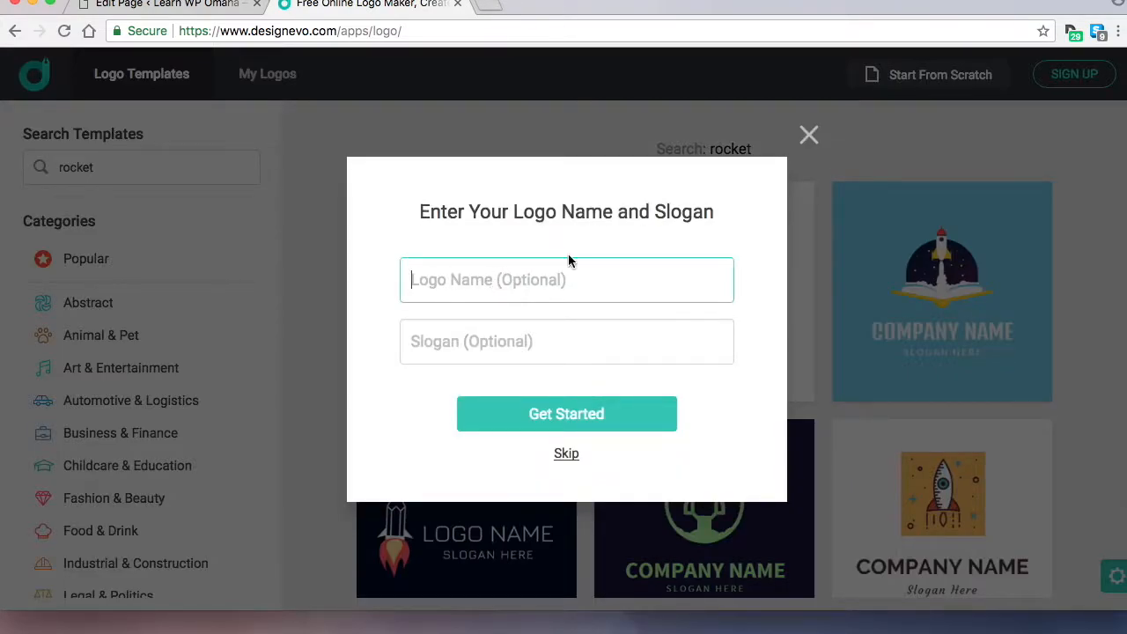
{"action": "type", "text": "LW"}
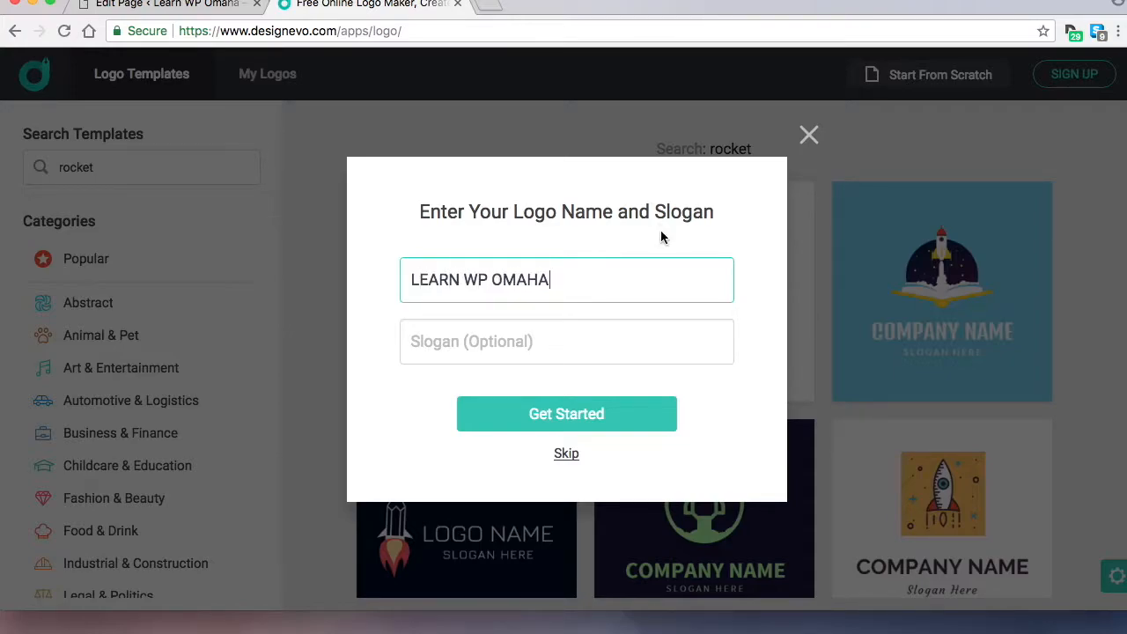
{"action": "left_click", "coordinate": [604, 421]}
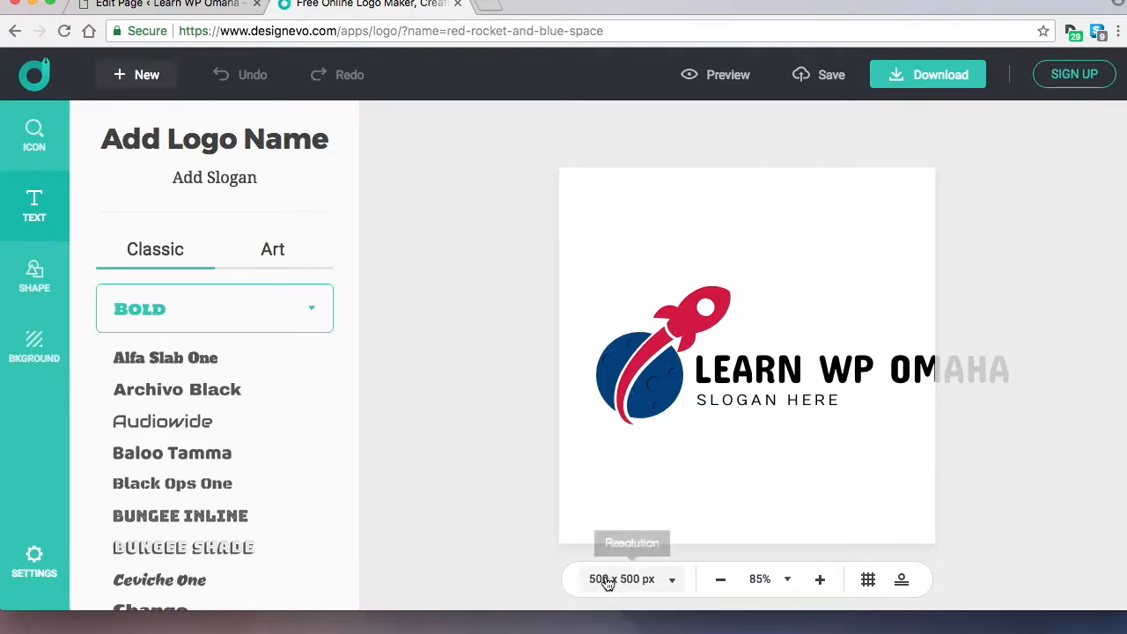
Step: Set the logo canvas resolution to 320 x 120 px
{"action": "left_click", "coordinate": [640, 583]}
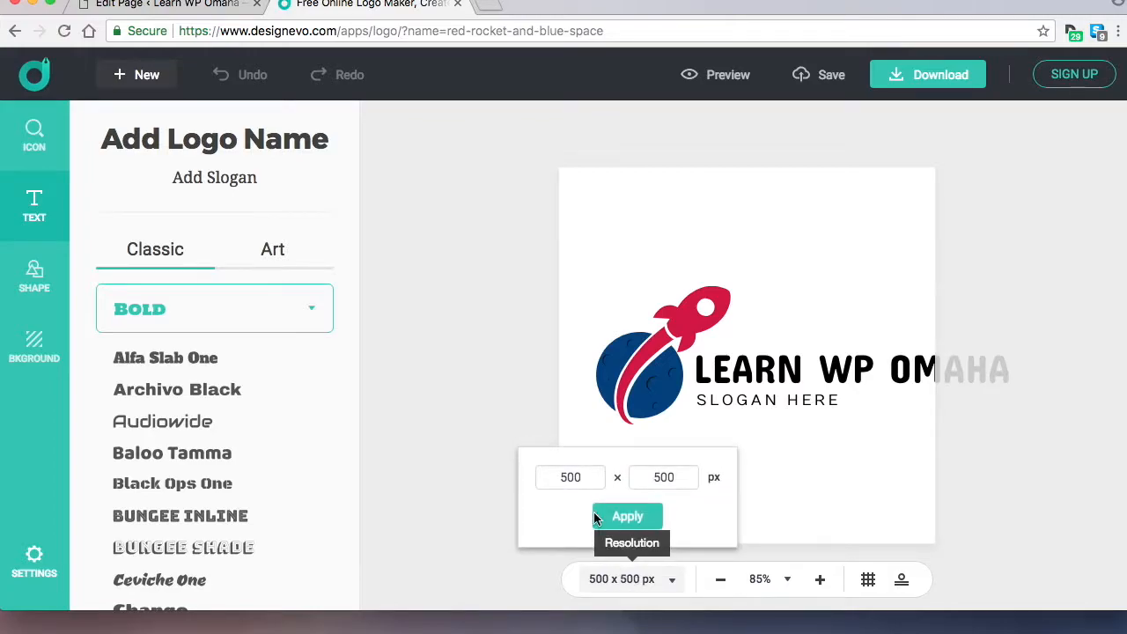
{"action": "left_click_drag", "start_coordinate": [584, 478], "coordinate": [514, 477]}
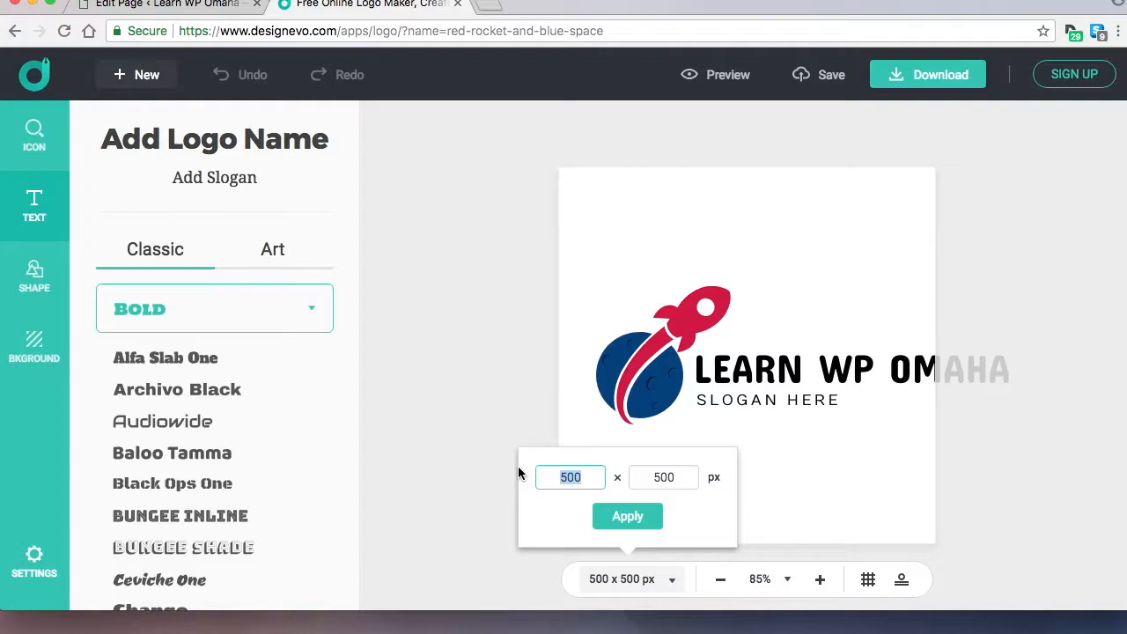
{"action": "type", "text": "320"}
{"action": "left_click", "coordinate": [667, 480]}
{"action": "double_click", "coordinate": [666, 480]}
{"action": "type", "text": "120"}
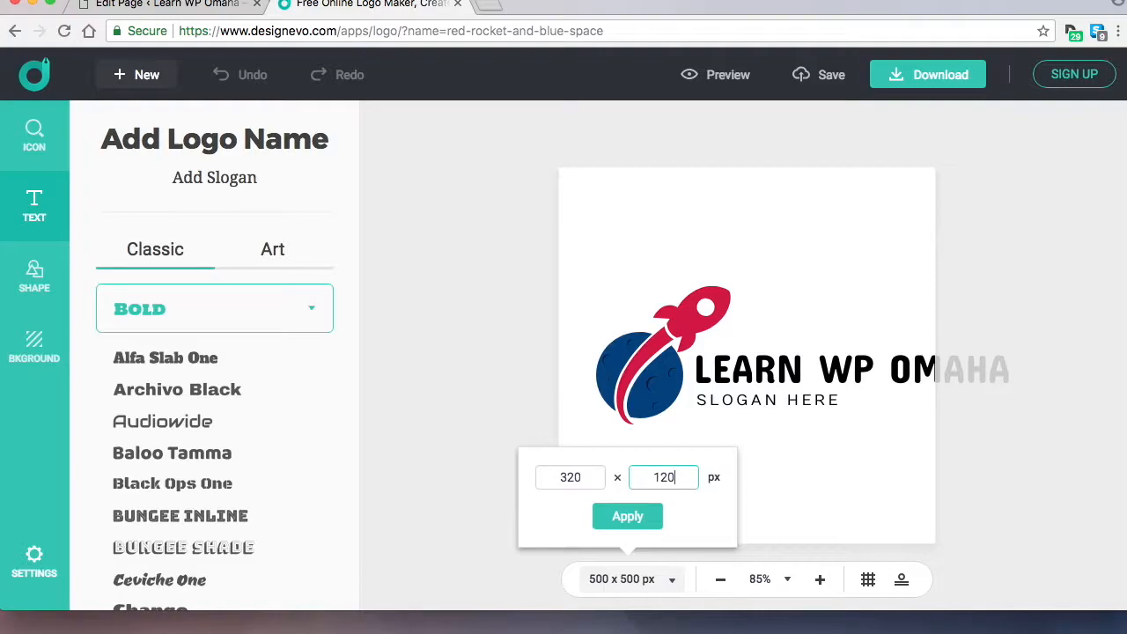
{"action": "left_click", "coordinate": [632, 517]}
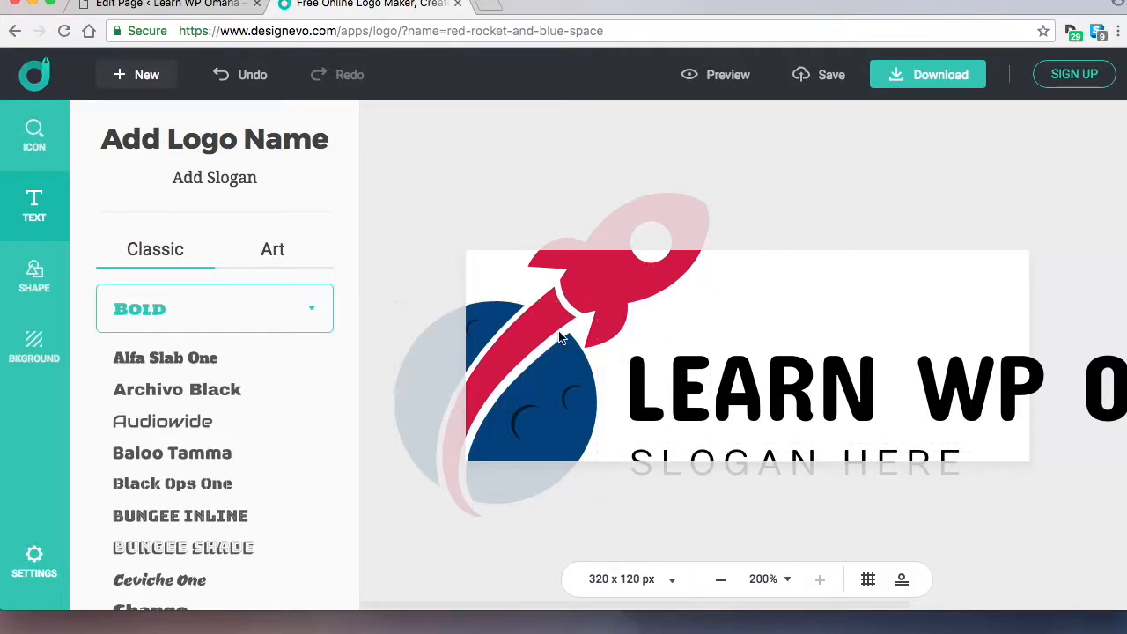
Step: Shrink the rocket and planet together and position them fully inside the canvas at its left end
{"action": "left_click", "coordinate": [613, 279]}
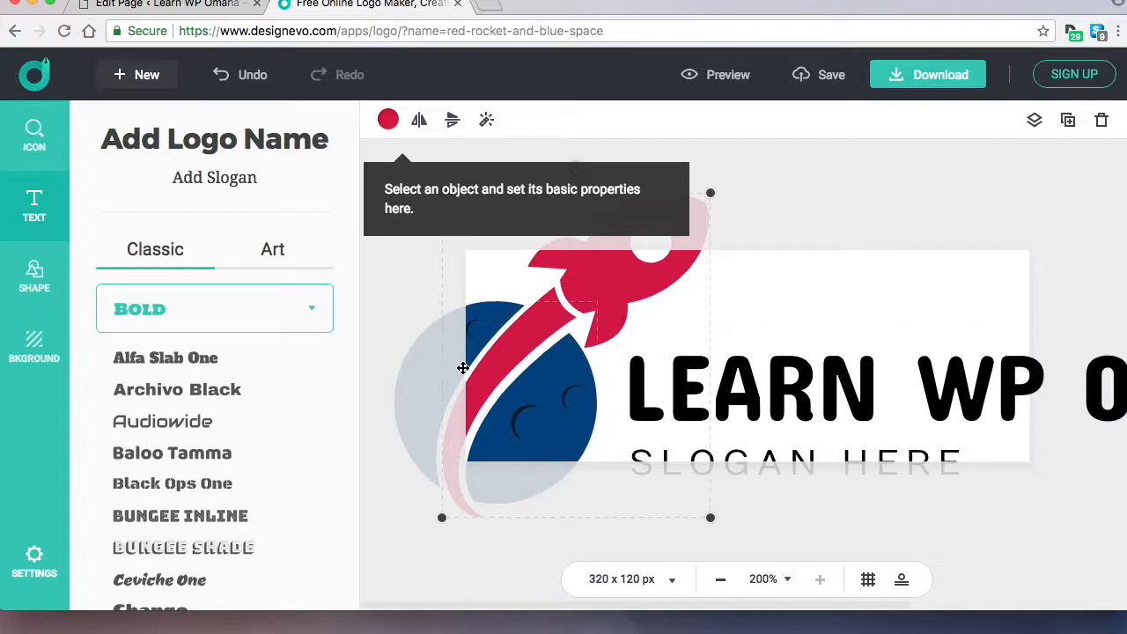
{"action": "left_click", "coordinate": [421, 388]}
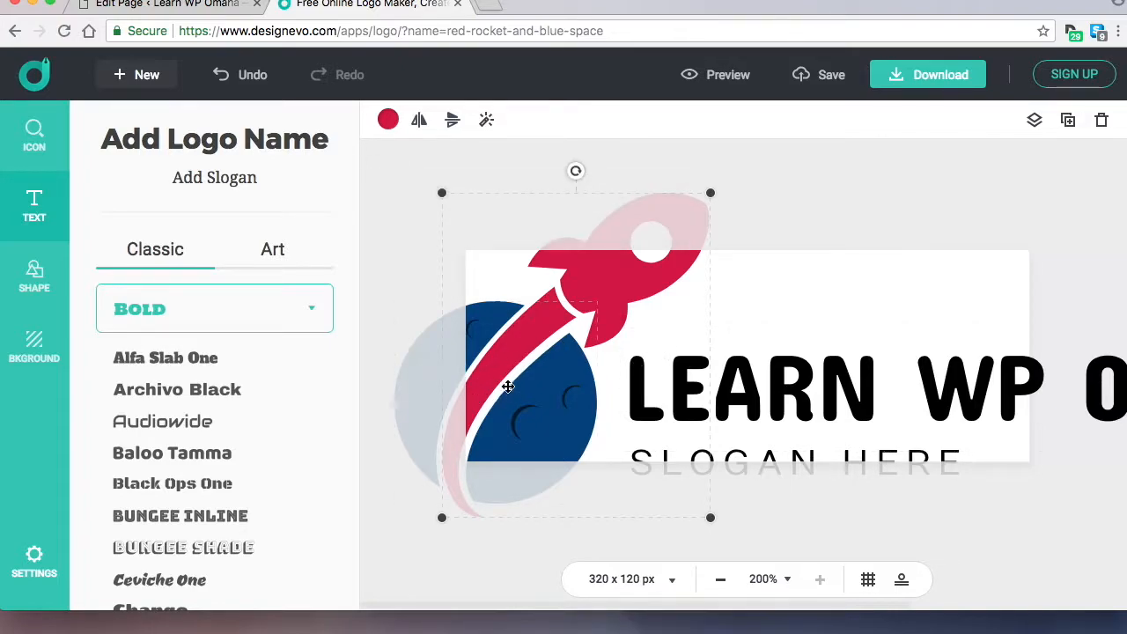
{"action": "left_click", "coordinate": [421, 410], "text": "shift"}
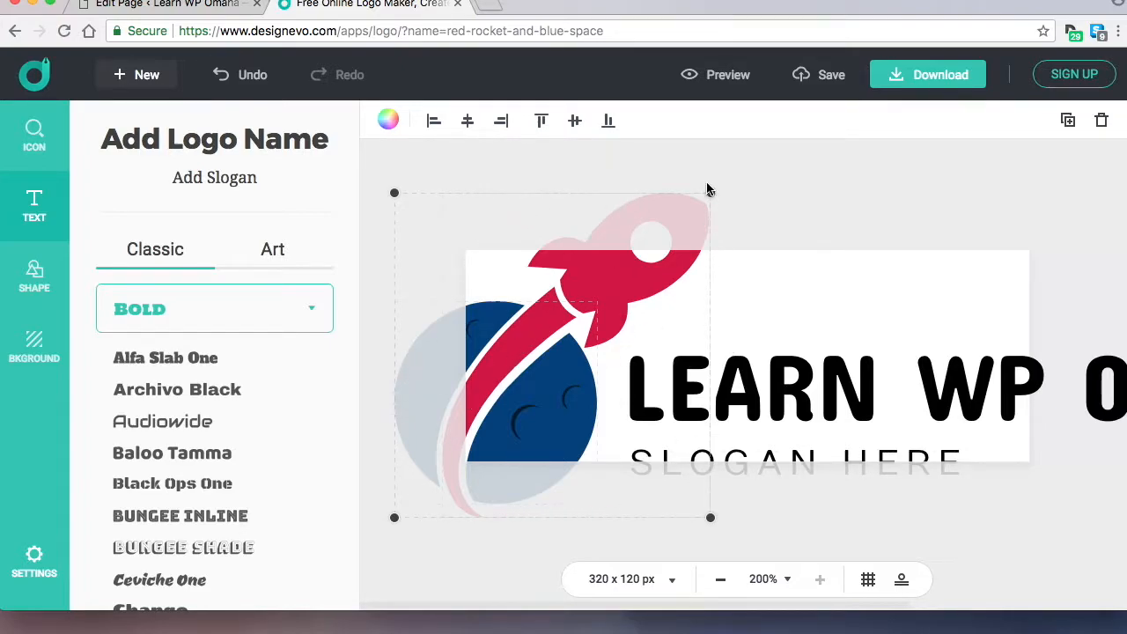
{"action": "left_click_drag", "start_coordinate": [713, 192], "coordinate": [617, 287]}
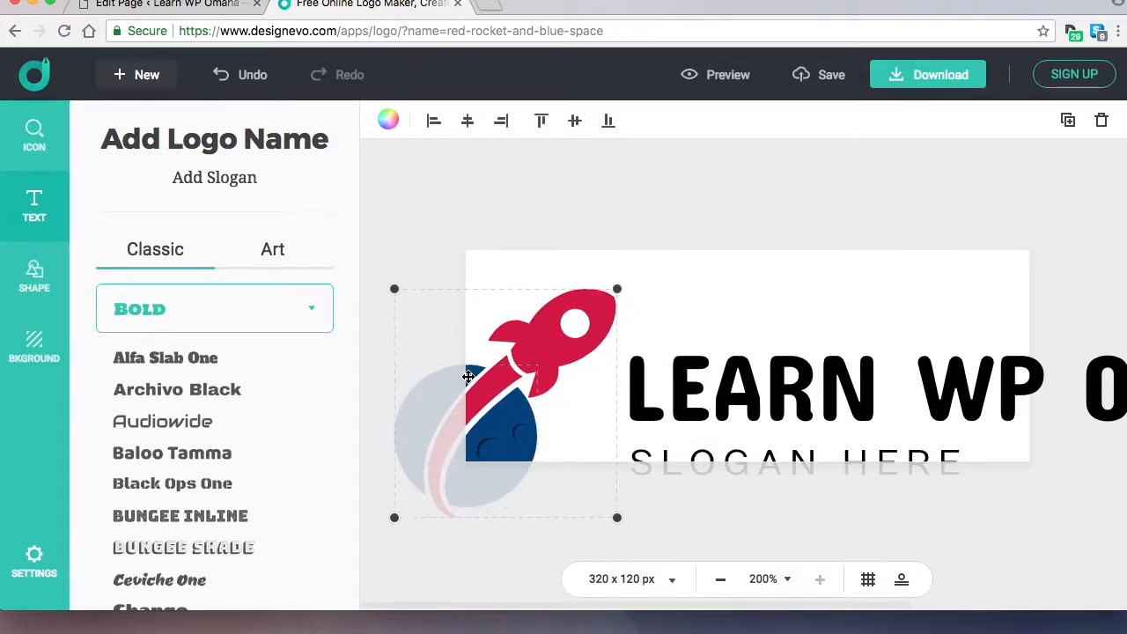
{"action": "left_click_drag", "start_coordinate": [469, 381], "coordinate": [528, 342]}
{"action": "left_click_drag", "start_coordinate": [678, 249], "coordinate": [650, 270]}
{"action": "left_click_drag", "start_coordinate": [539, 352], "coordinate": [550, 341]}
{"action": "left_click_drag", "start_coordinate": [668, 255], "coordinate": [662, 261]}
{"action": "left_click_drag", "start_coordinate": [581, 338], "coordinate": [584, 329]}
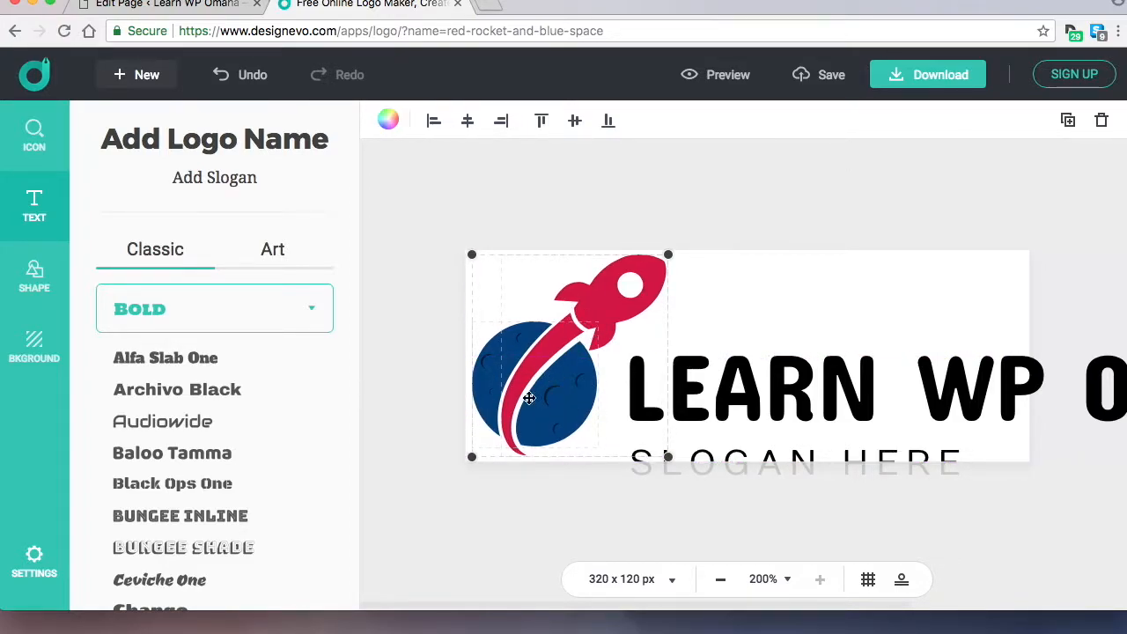
{"action": "left_click", "coordinate": [801, 274]}
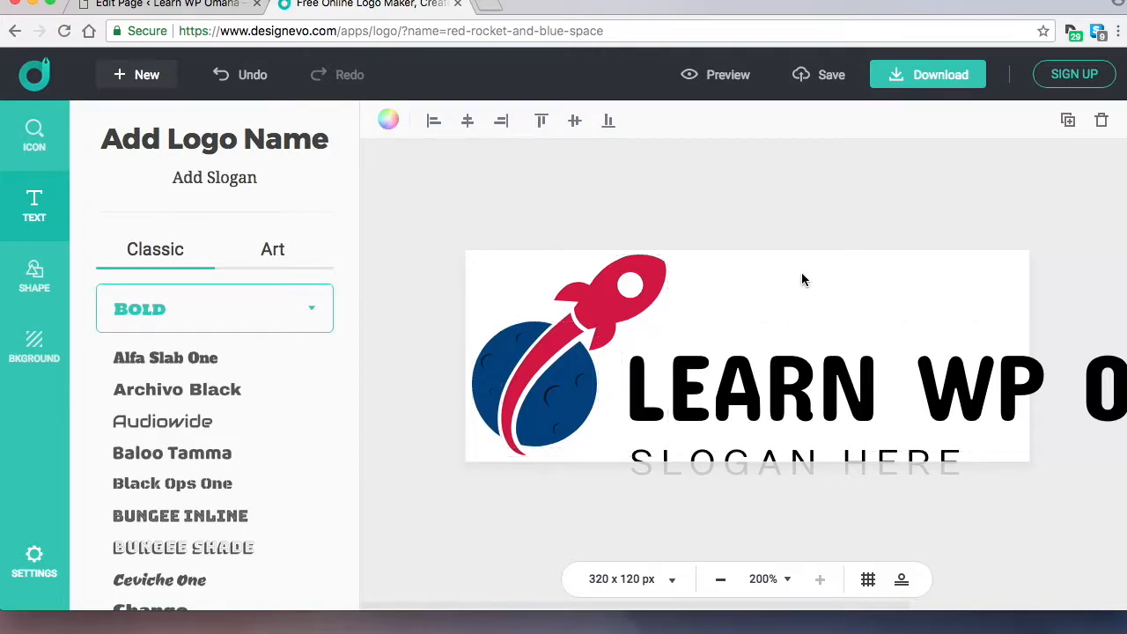
Step: Replace the planet's main blue with the copied website color 4F96CE
{"action": "left_click", "coordinate": [565, 400]}
{"action": "left_click", "coordinate": [388, 118]}
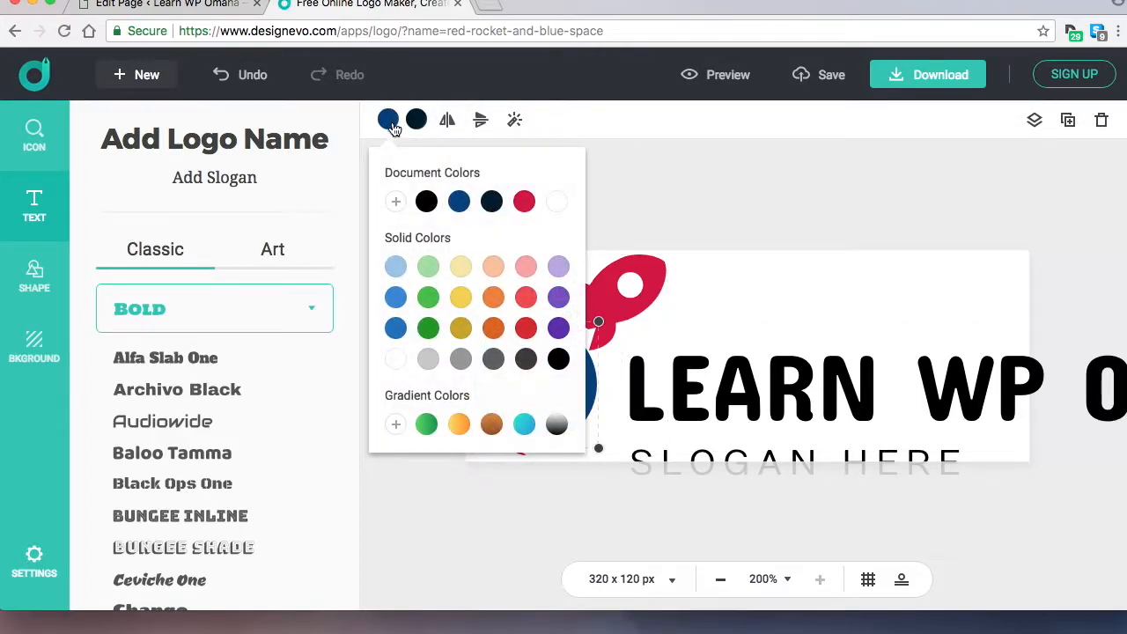
{"action": "left_click", "coordinate": [397, 202]}
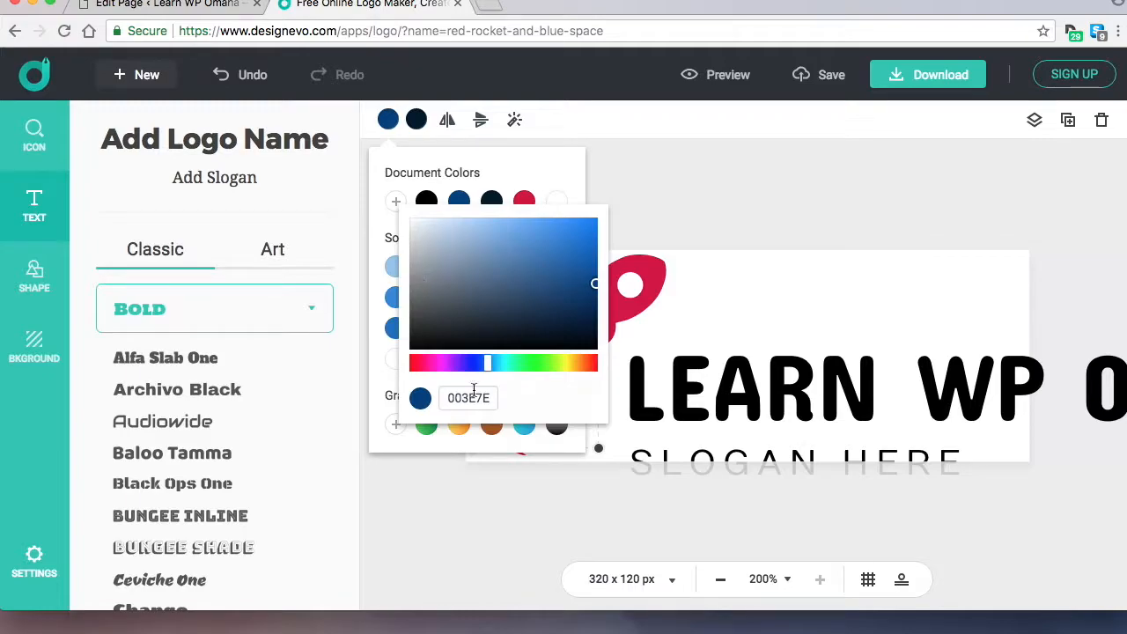
{"action": "double_click", "coordinate": [451, 398]}
{"action": "right_click", "coordinate": [460, 398]}
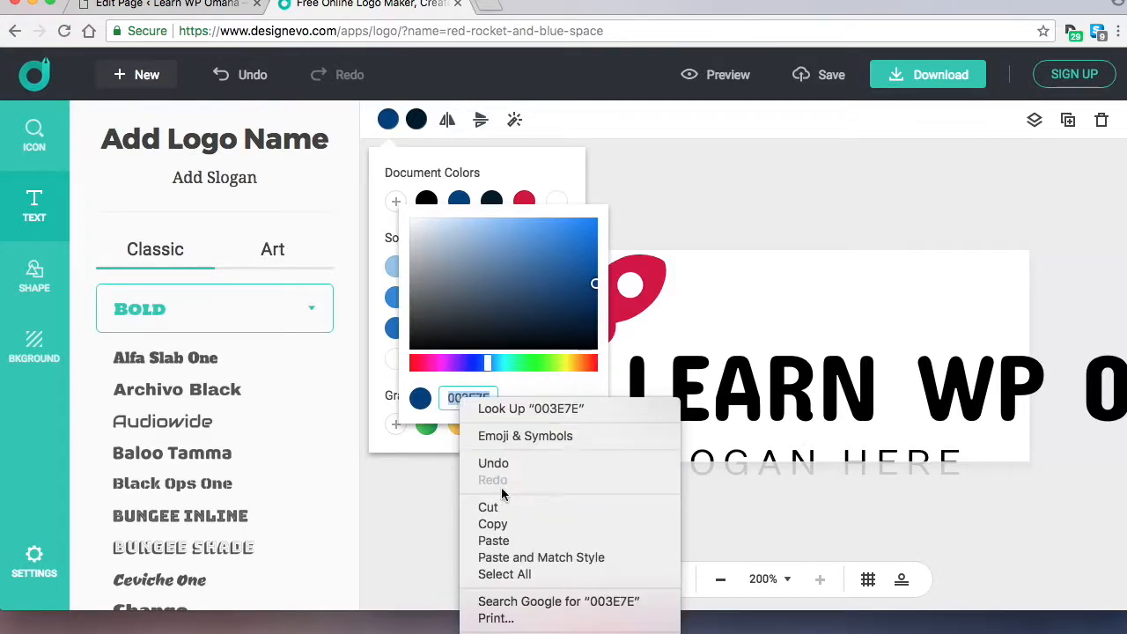
{"action": "left_click", "coordinate": [508, 541]}
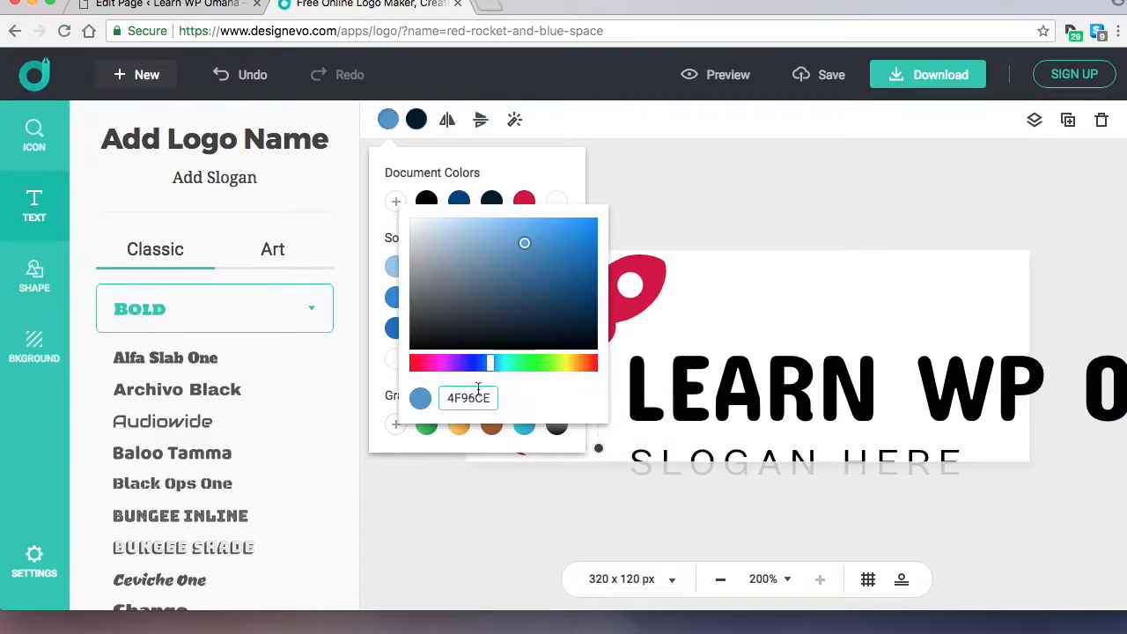
Step: Set the LEARN WP OMAHA text size to 40 and move it along the canvas's upper edge
{"action": "left_click", "coordinate": [544, 170]}
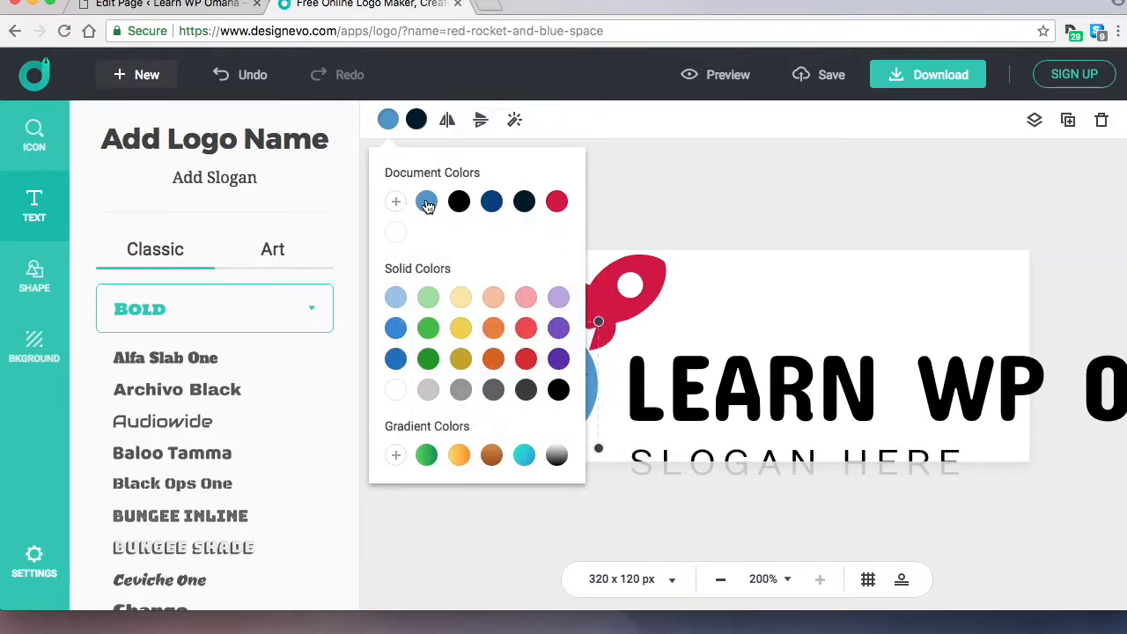
{"action": "left_click", "coordinate": [729, 274]}
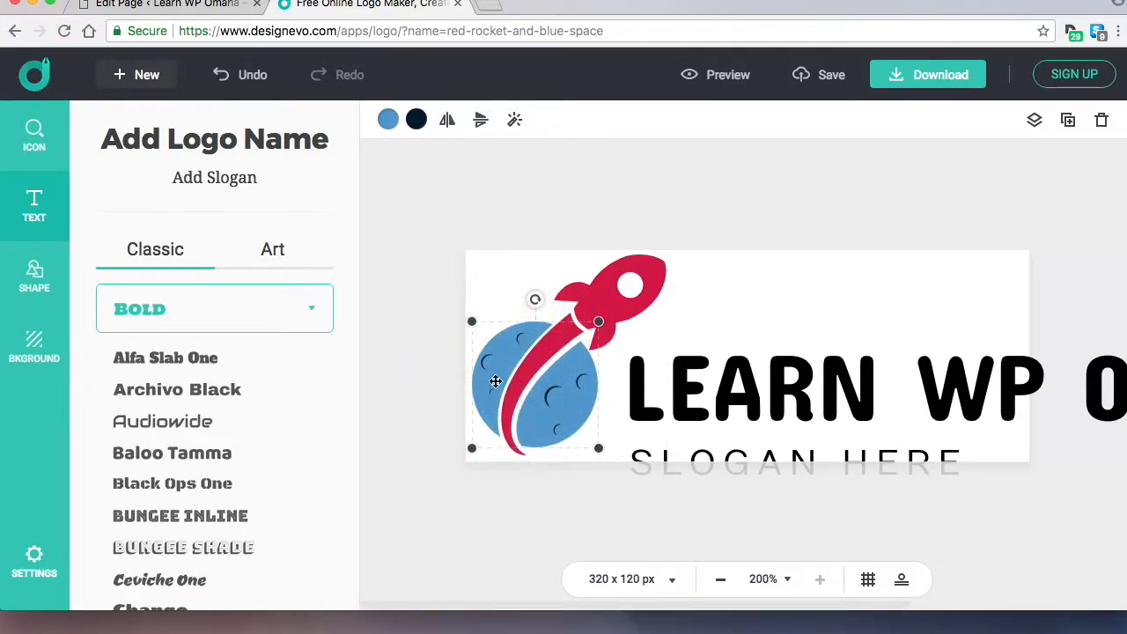
{"action": "left_click_drag", "start_coordinate": [813, 406], "coordinate": [811, 334]}
{"action": "double_click", "coordinate": [516, 118]}
{"action": "type", "text": "40"}
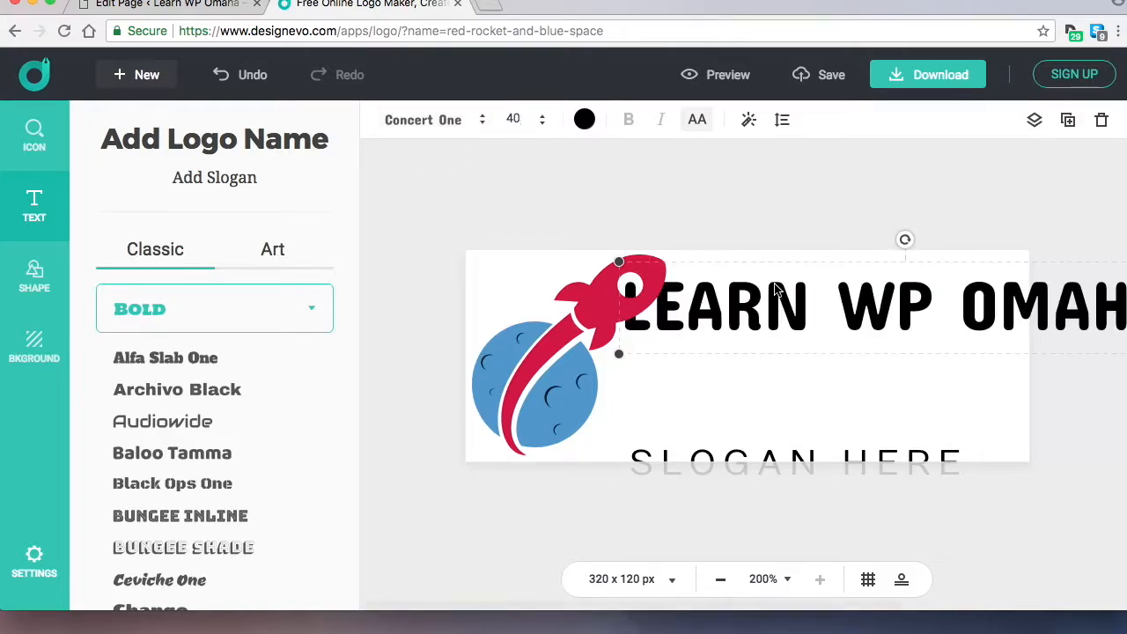
{"action": "left_click_drag", "start_coordinate": [805, 302], "coordinate": [678, 301]}
Step: Delete the SLOGAN HERE text and shift the logo name slightly to the right
{"action": "left_click", "coordinate": [795, 452]}
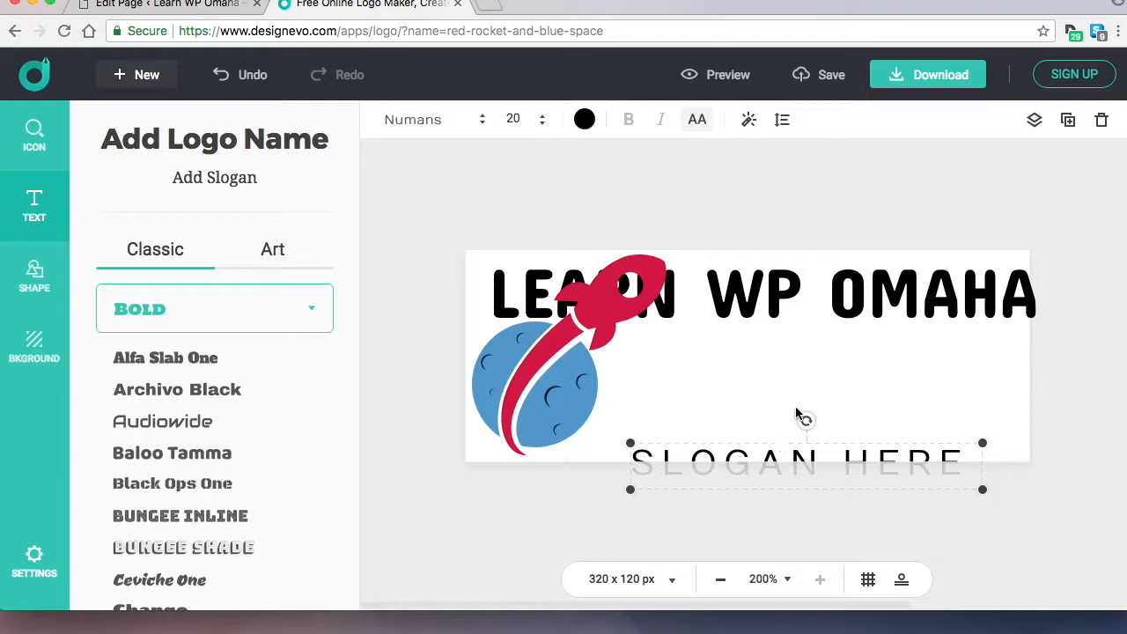
{"action": "left_click", "coordinate": [797, 413]}
{"action": "mouse_move", "coordinate": [763, 293]}
{"action": "left_mouse_down"}
{"action": "mouse_move", "coordinate": [772, 306]}
{"action": "mouse_move", "coordinate": [811, 305]}
{"action": "mouse_move", "coordinate": [782, 298]}
{"action": "left_mouse_up"}
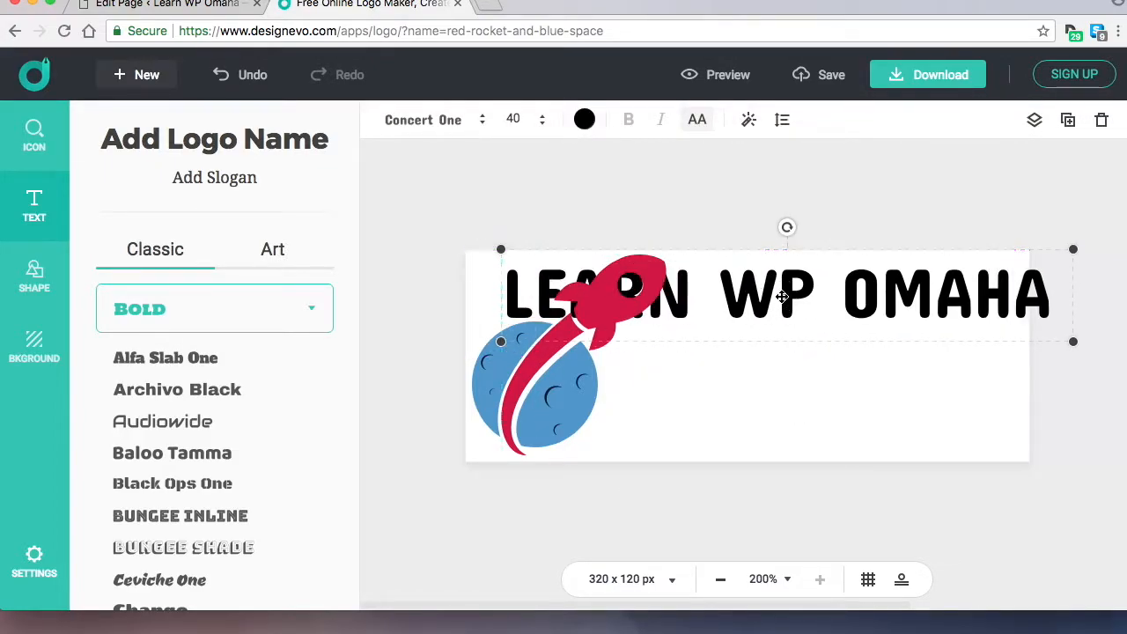
Step: Change the logo name's font to Roboto Condensed from the Modern(Sans) fonts and lower the text slightly
{"action": "scroll", "coordinate": [277, 357], "scroll_direction": "down", "scroll_amount": 10}
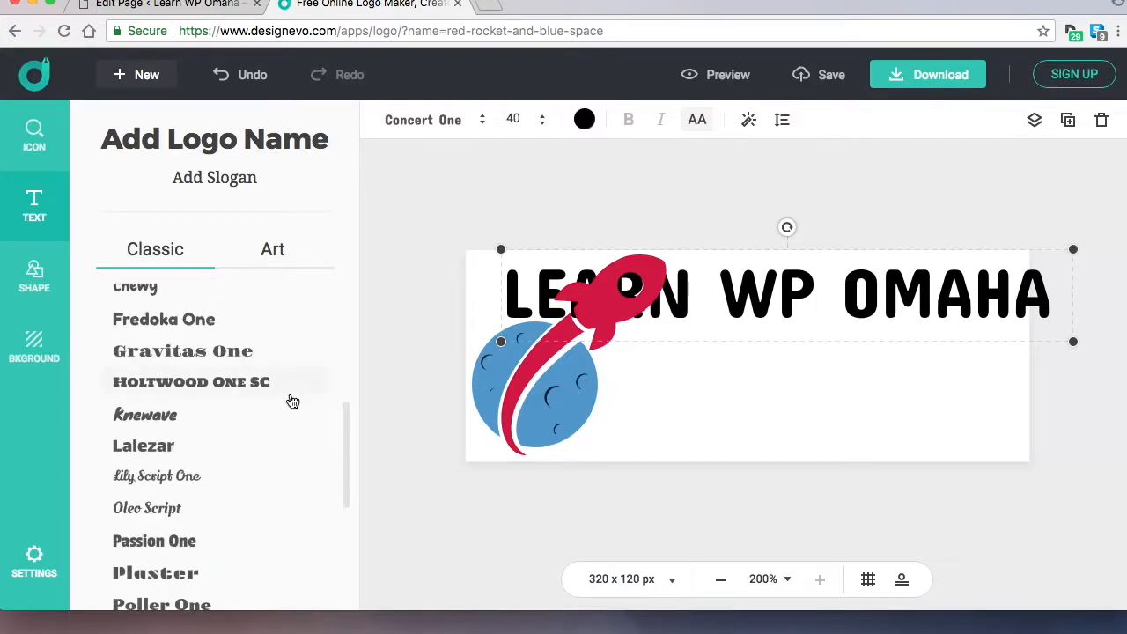
{"action": "scroll", "coordinate": [298, 415], "scroll_direction": "down", "scroll_amount": 1}
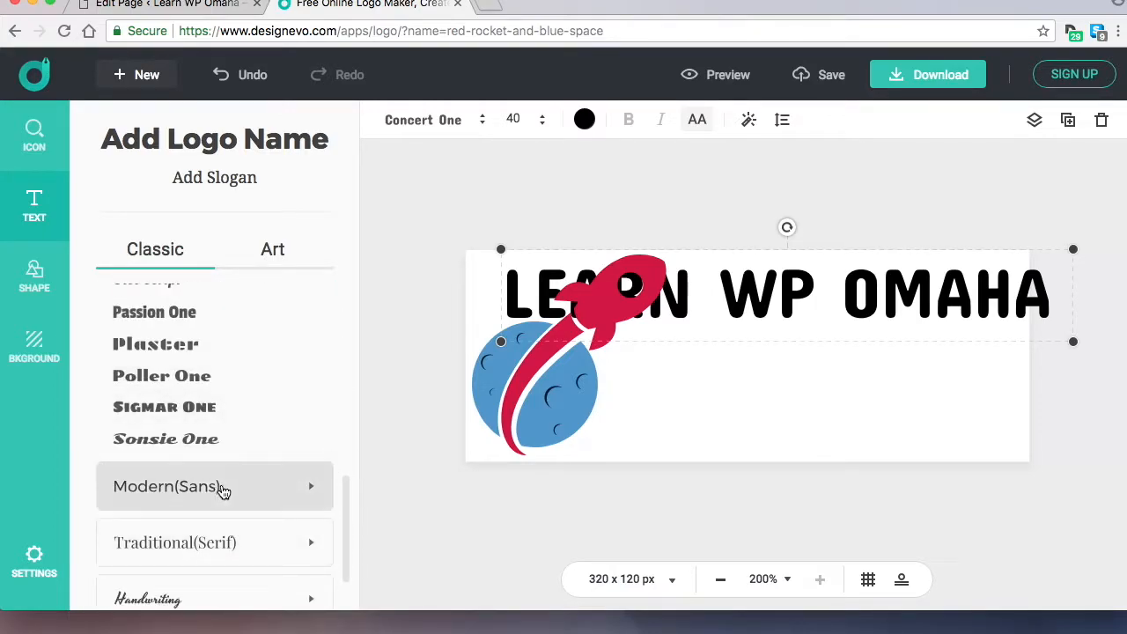
{"action": "left_click", "coordinate": [238, 489]}
{"action": "scroll", "coordinate": [255, 453], "scroll_direction": "down", "scroll_amount": 10}
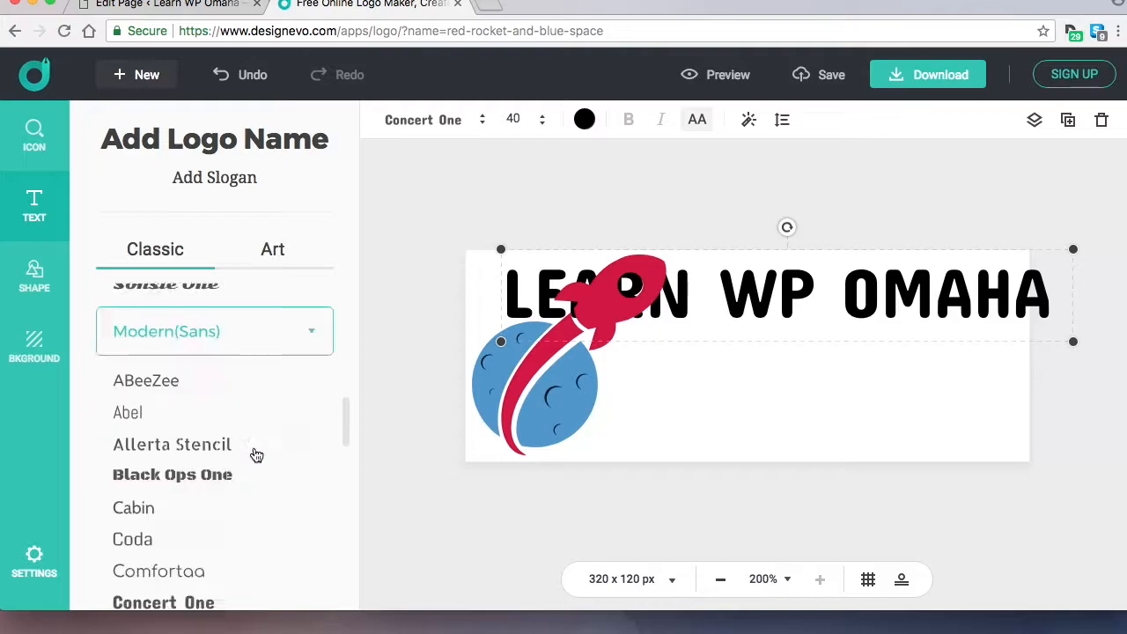
{"action": "scroll", "coordinate": [257, 453], "scroll_direction": "down", "scroll_amount": 3}
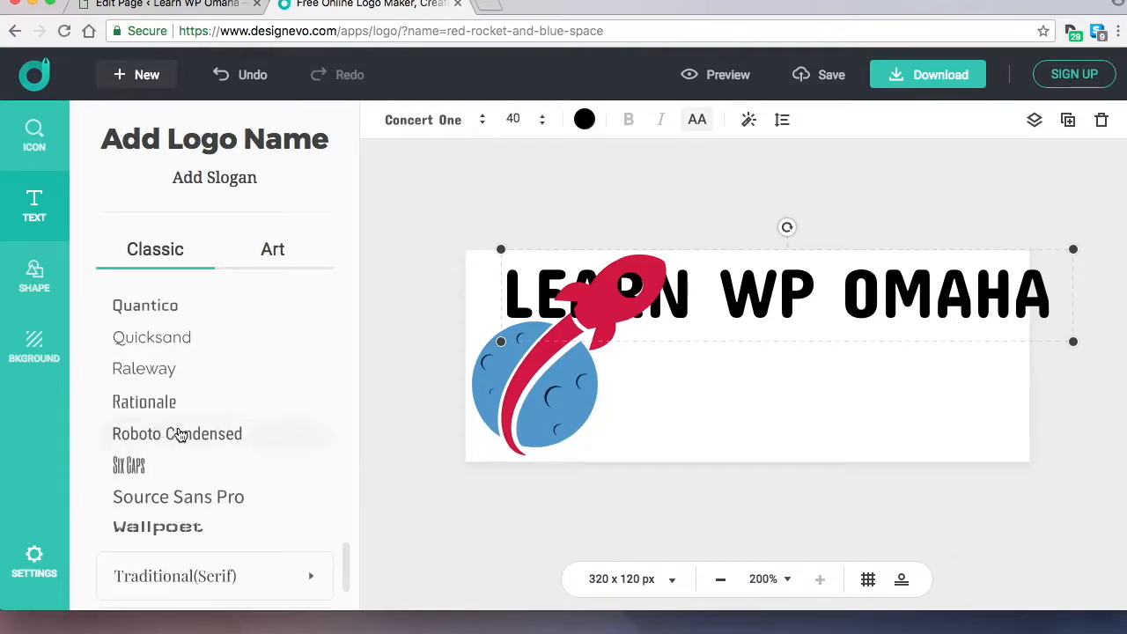
{"action": "left_click", "coordinate": [199, 435]}
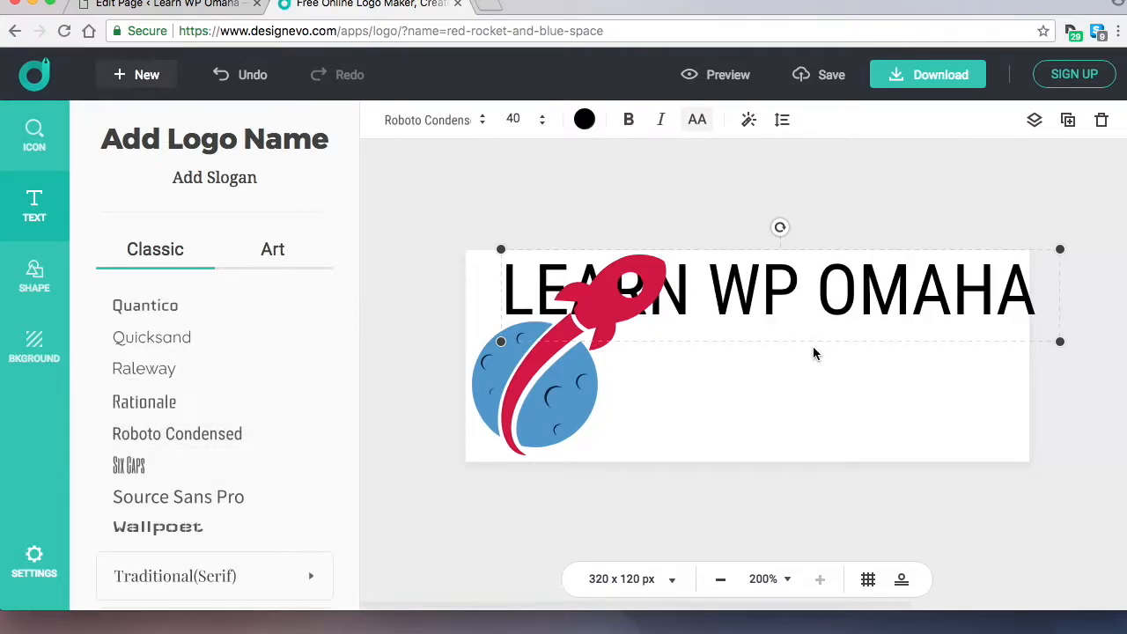
{"action": "mouse_move", "coordinate": [758, 304]}
{"action": "left_mouse_down"}
{"action": "mouse_move", "coordinate": [767, 315]}
{"action": "mouse_move", "coordinate": [744, 308]}
{"action": "left_mouse_up"}
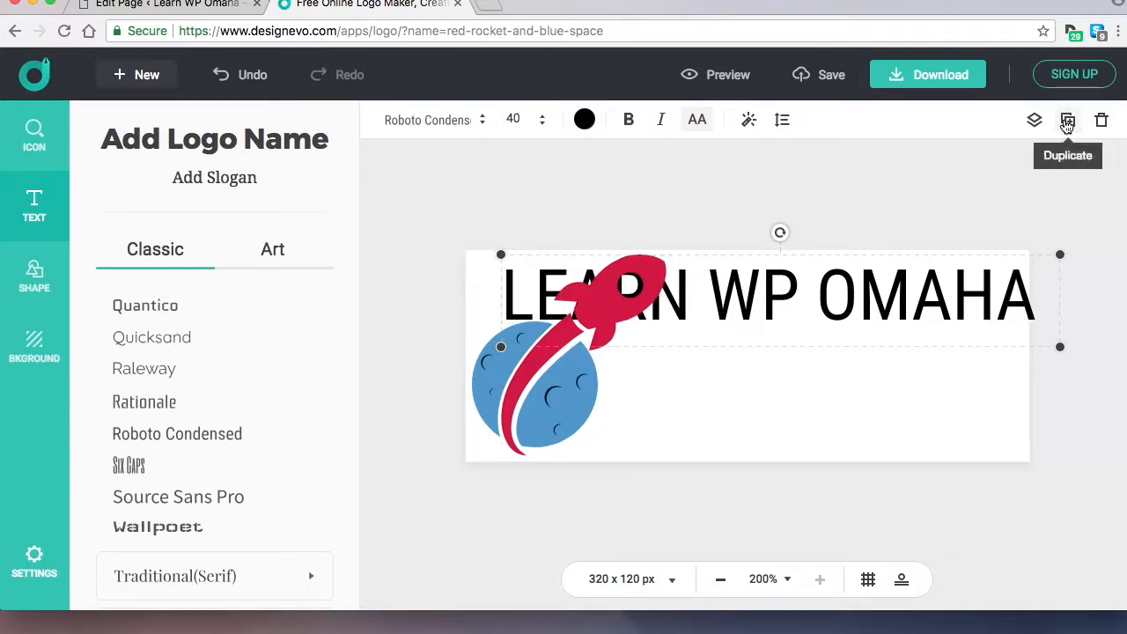
Step: Duplicate the logo name below the original, shorten the copy to OMAHA, and move it right of the planet
{"action": "left_click", "coordinate": [1066, 121]}
{"action": "left_click_drag", "start_coordinate": [792, 297], "coordinate": [789, 384]}
{"action": "double_click", "coordinate": [823, 389]}
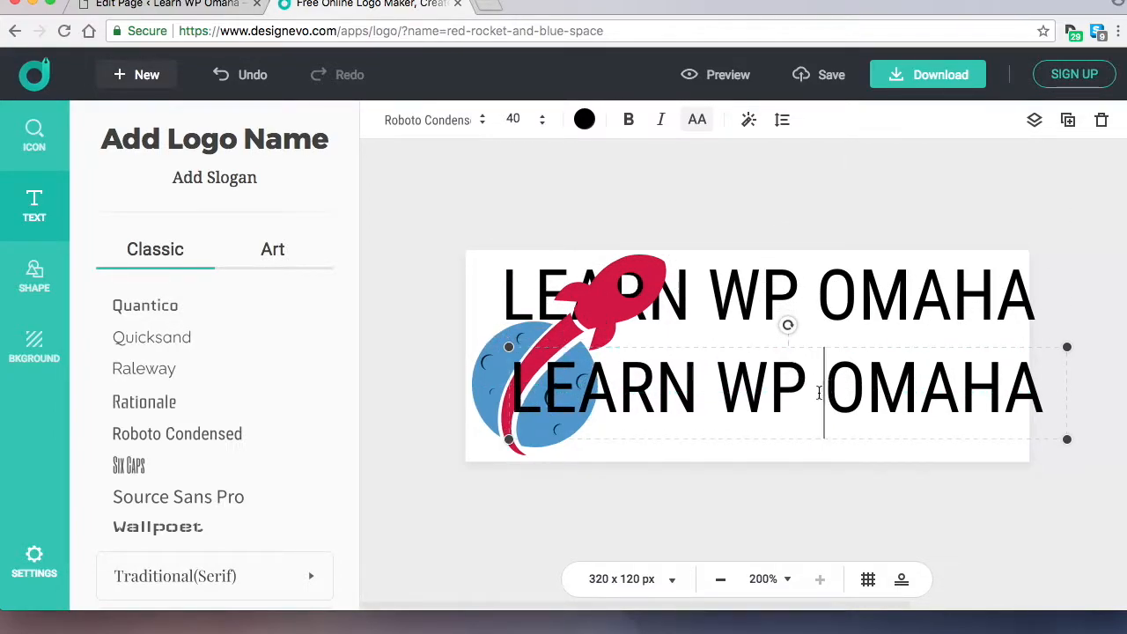
{"action": "key", "text": "BackSpace"}
{"action": "key", "text": "BackSpace"}
{"action": "key", "text": "BackSpace"}
{"action": "key", "text": "BackSpace"}
{"action": "key", "text": "BackSpace"}
{"action": "key", "text": "BackSpace"}
{"action": "key", "text": "BackSpace"}
{"action": "key", "text": "BackSpace"}
{"action": "key", "text": "BackSpace"}
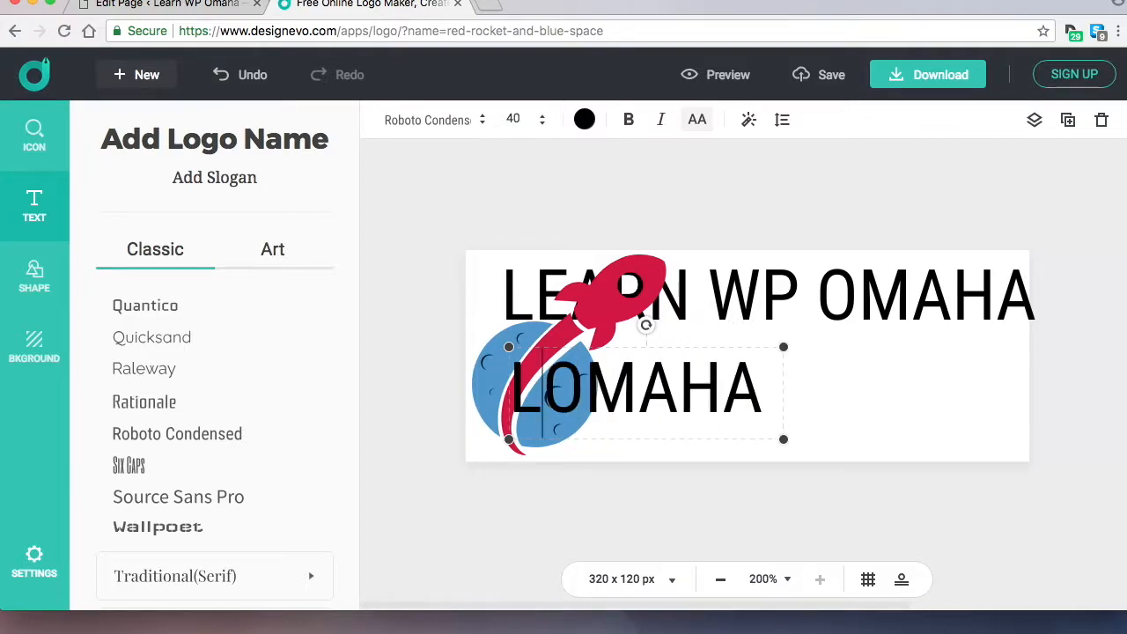
{"action": "left_click", "coordinate": [898, 383]}
{"action": "left_click_drag", "start_coordinate": [684, 390], "coordinate": [809, 385]}
Step: Remove the word OMAHA from the original upper text so it reads LEARN WP
{"action": "left_click", "coordinate": [851, 298]}
{"action": "left_click", "coordinate": [817, 296]}
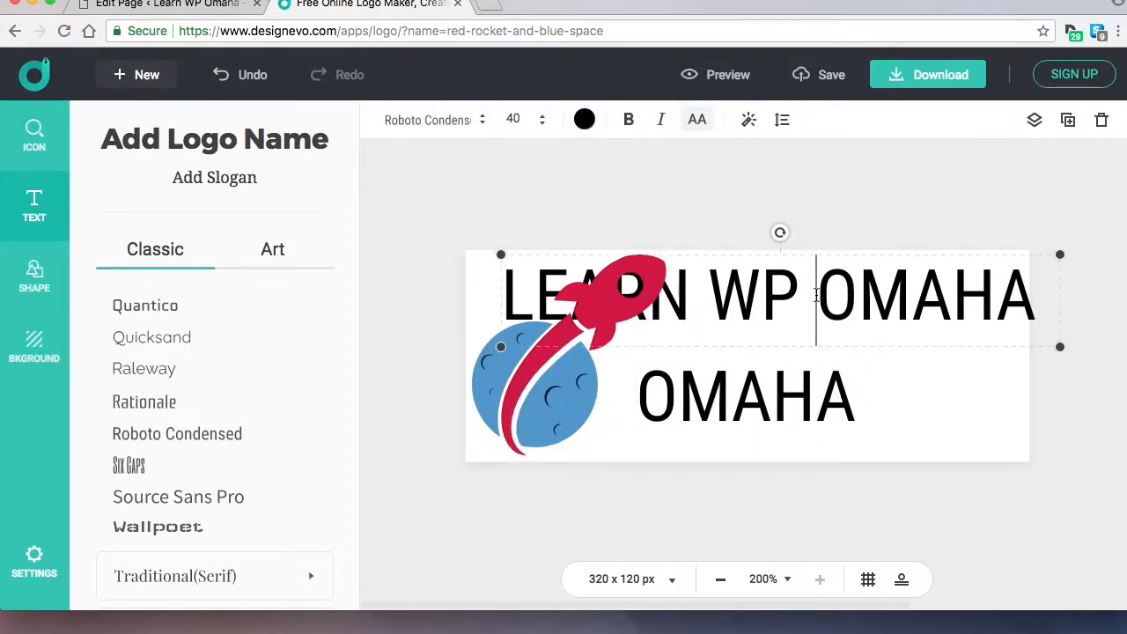
{"action": "key", "text": "Right"}
{"action": "key", "text": "Right"}
{"action": "key", "text": "Right"}
{"action": "key", "text": "Right"}
{"action": "key", "text": "BackSpace"}
{"action": "key", "text": "BackSpace"}
{"action": "key", "text": "BackSpace"}
{"action": "key", "text": "BackSpace"}
{"action": "key", "text": "BackSpace"}
{"action": "key", "text": "BackSpace"}
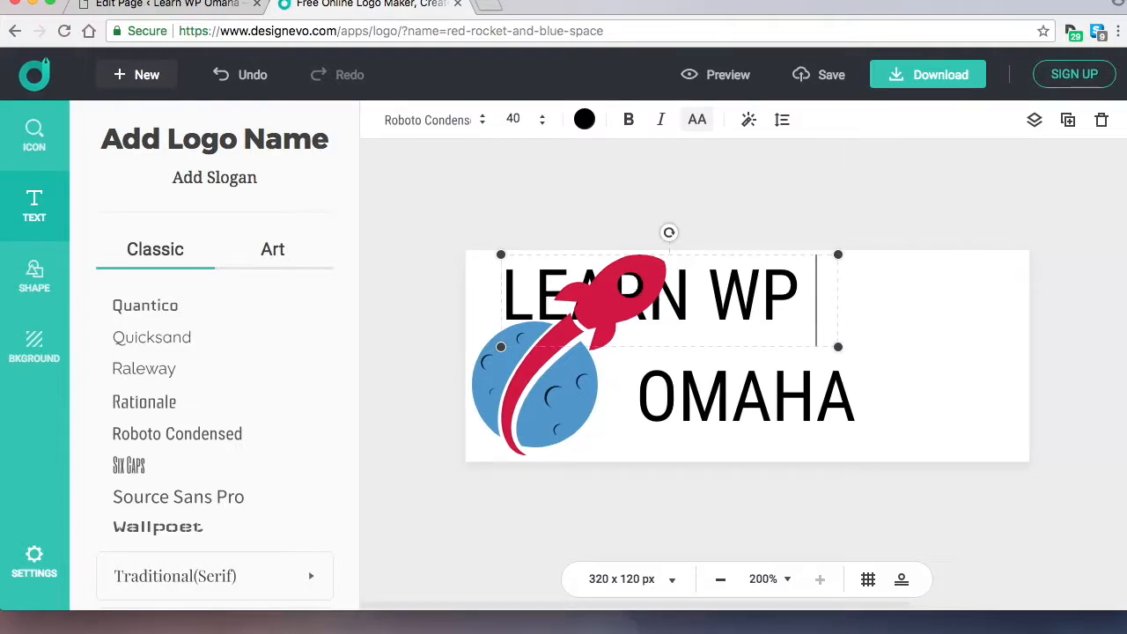
{"action": "left_click", "coordinate": [919, 314]}
Step: Stack LEARN WP above OMAHA to the right of the rocket, with the left edges of both lines aligned
{"action": "left_click_drag", "start_coordinate": [746, 307], "coordinate": [922, 328]}
{"action": "left_click_drag", "start_coordinate": [797, 398], "coordinate": [832, 398]}
{"action": "left_click", "coordinate": [797, 313]}
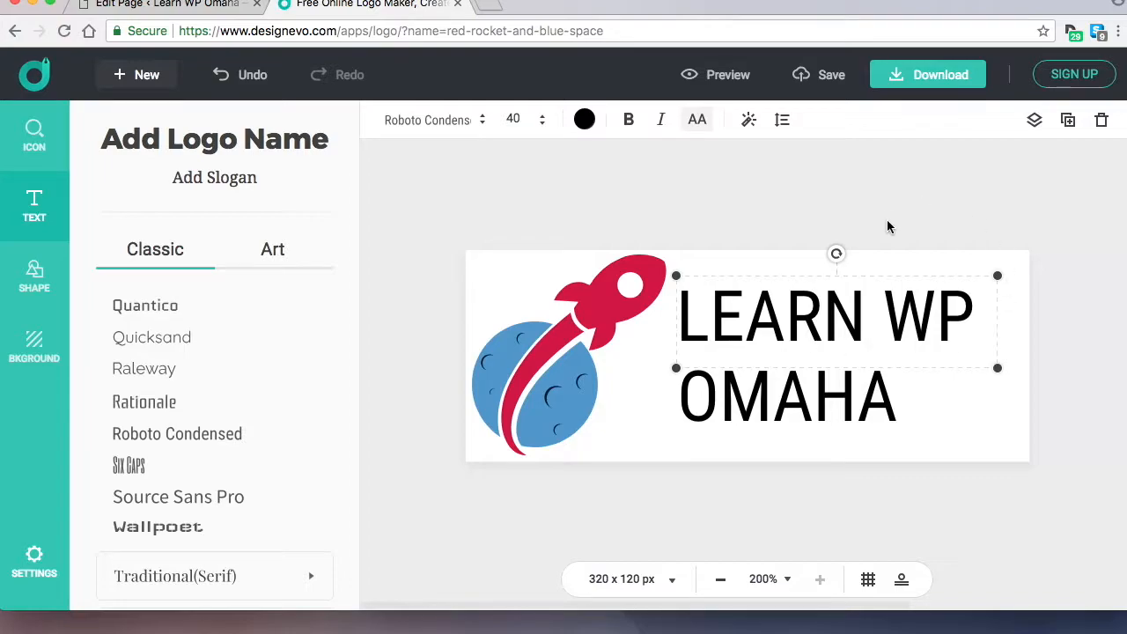
{"action": "left_click", "coordinate": [522, 280]}
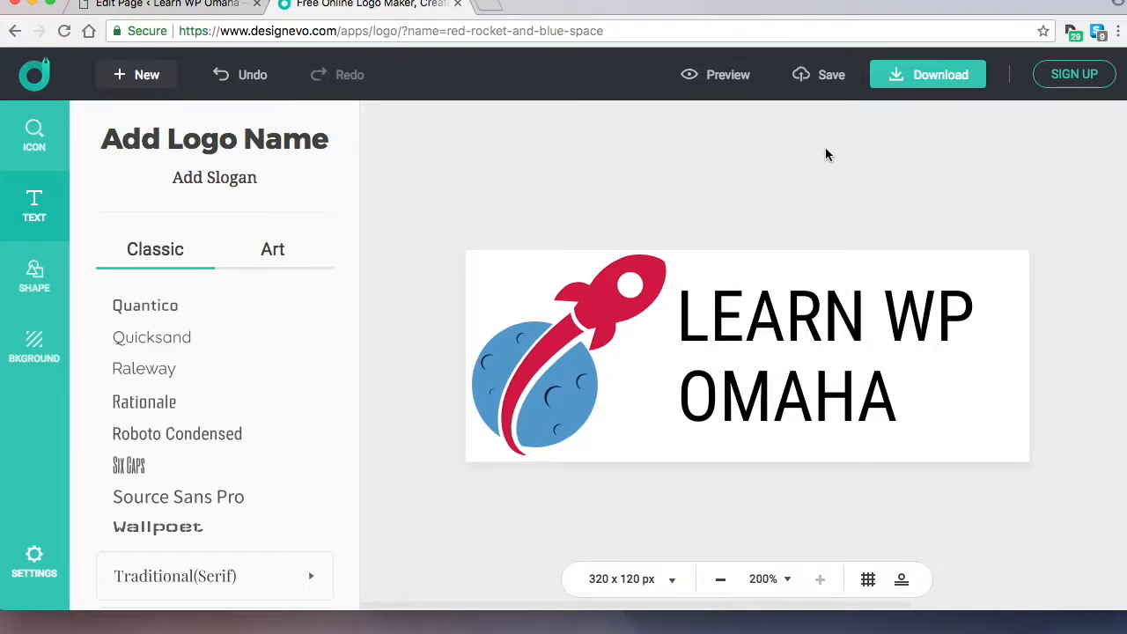
Step: Download the logo under the free Give Credit option and agree to its credit terms
{"action": "left_click", "coordinate": [931, 81]}
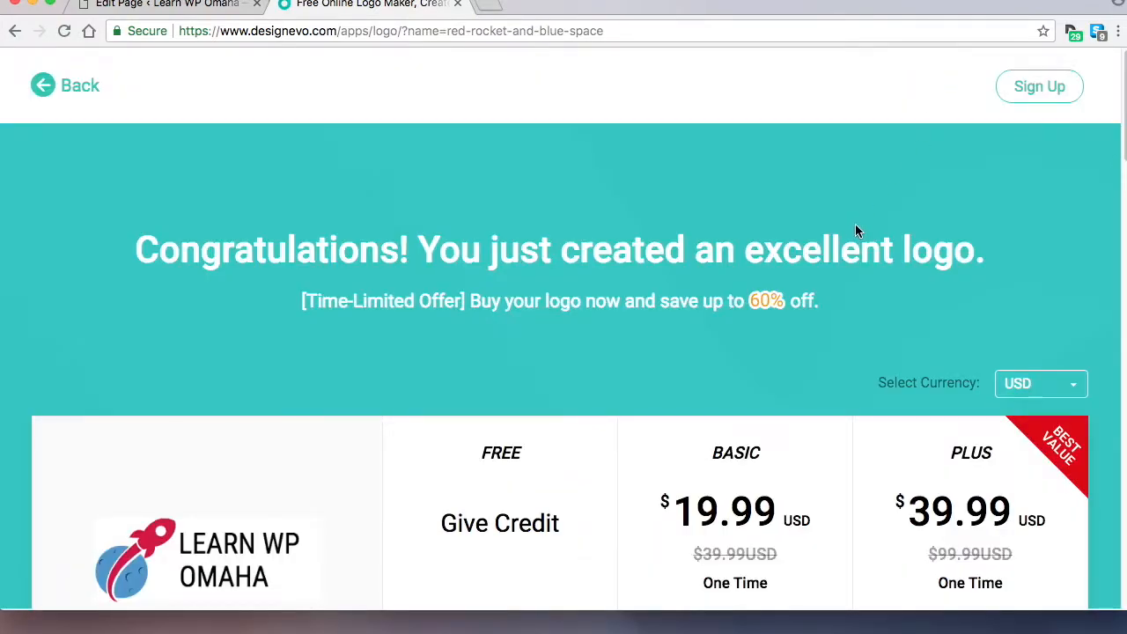
{"action": "scroll", "coordinate": [855, 247], "scroll_direction": "down", "scroll_amount": 3}
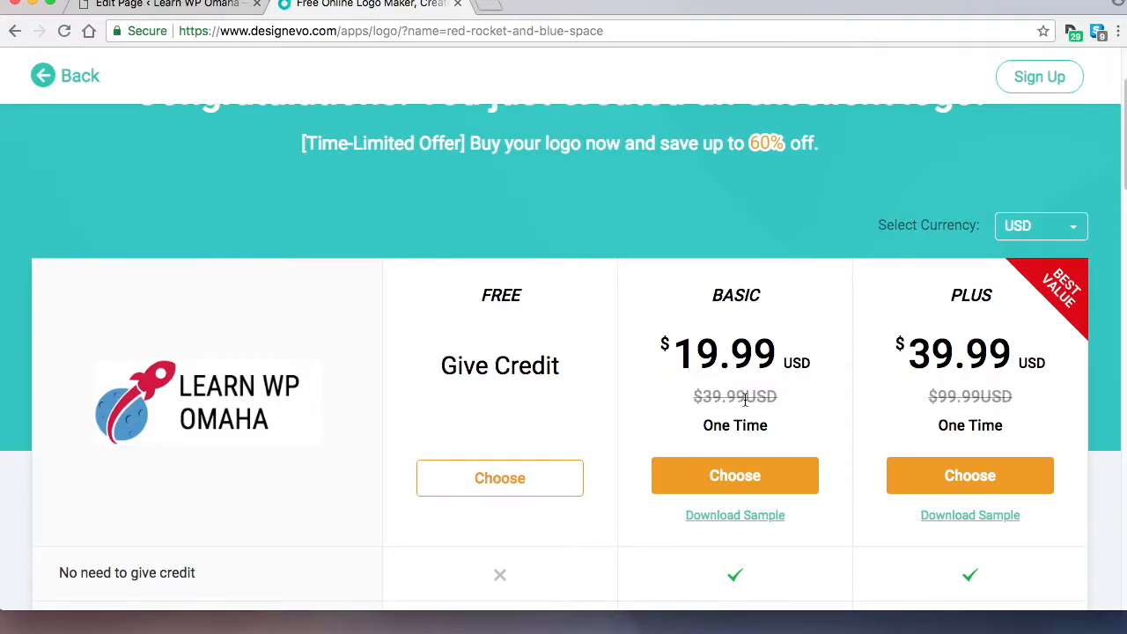
{"action": "scroll", "coordinate": [961, 428], "scroll_direction": "down", "scroll_amount": 2}
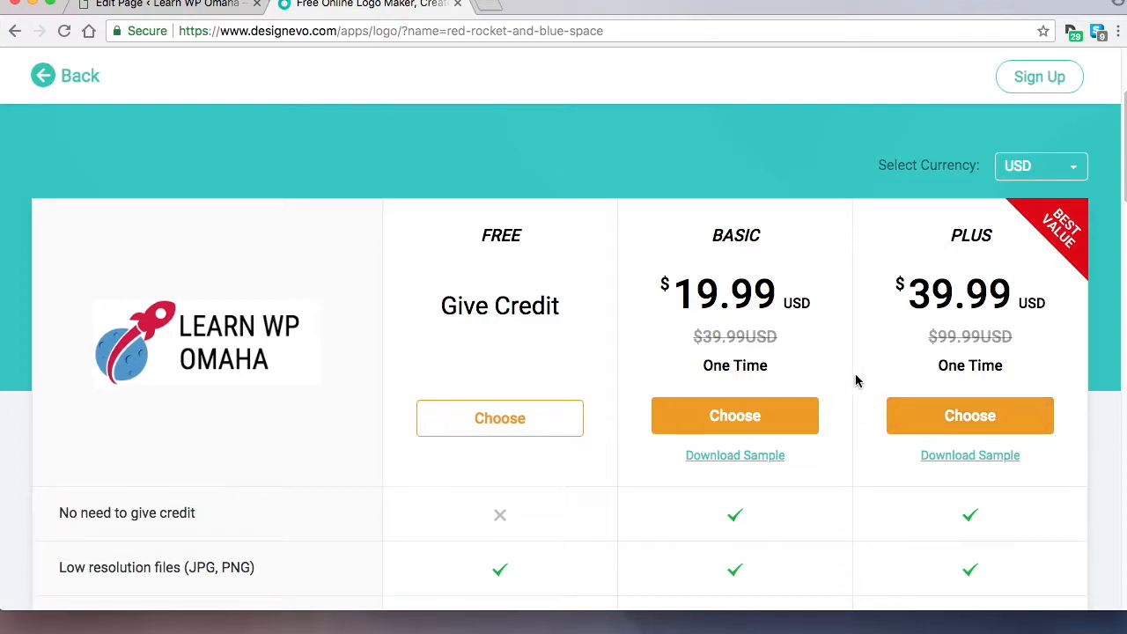
{"action": "scroll", "coordinate": [528, 264], "scroll_direction": "down", "scroll_amount": 3}
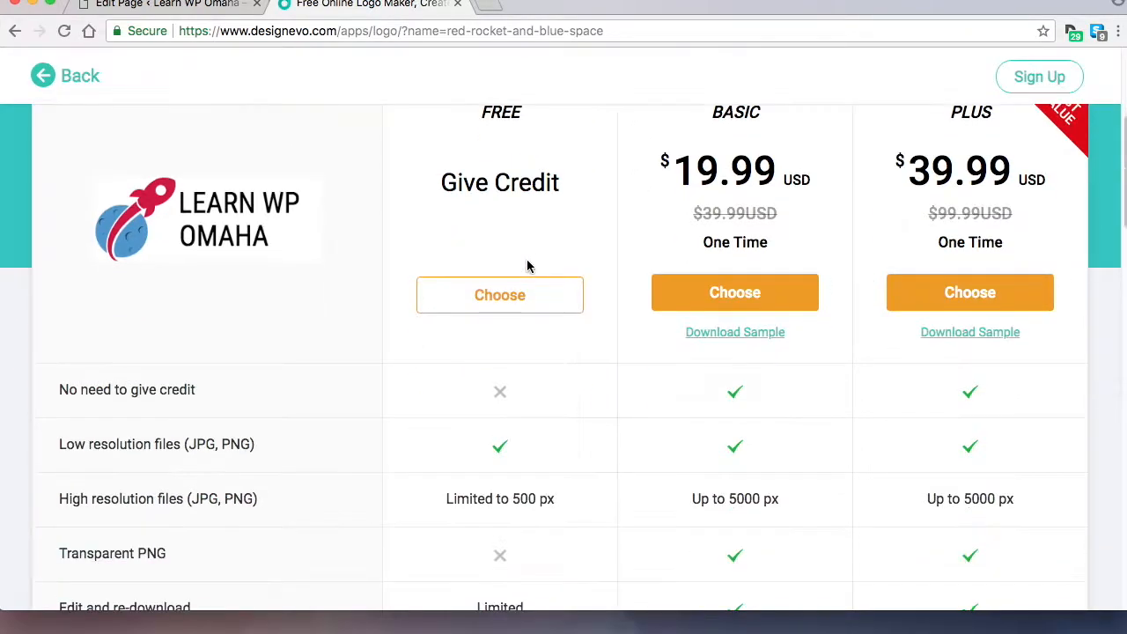
{"action": "scroll", "coordinate": [534, 291], "scroll_direction": "down", "scroll_amount": 1}
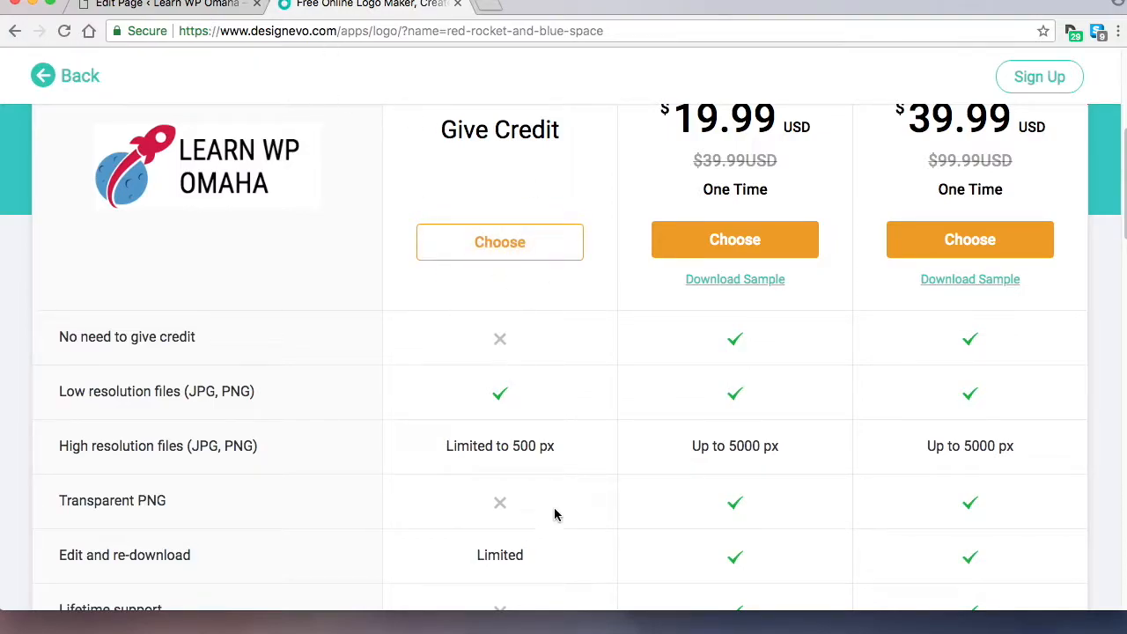
{"action": "scroll", "coordinate": [504, 476], "scroll_direction": "up", "scroll_amount": 3}
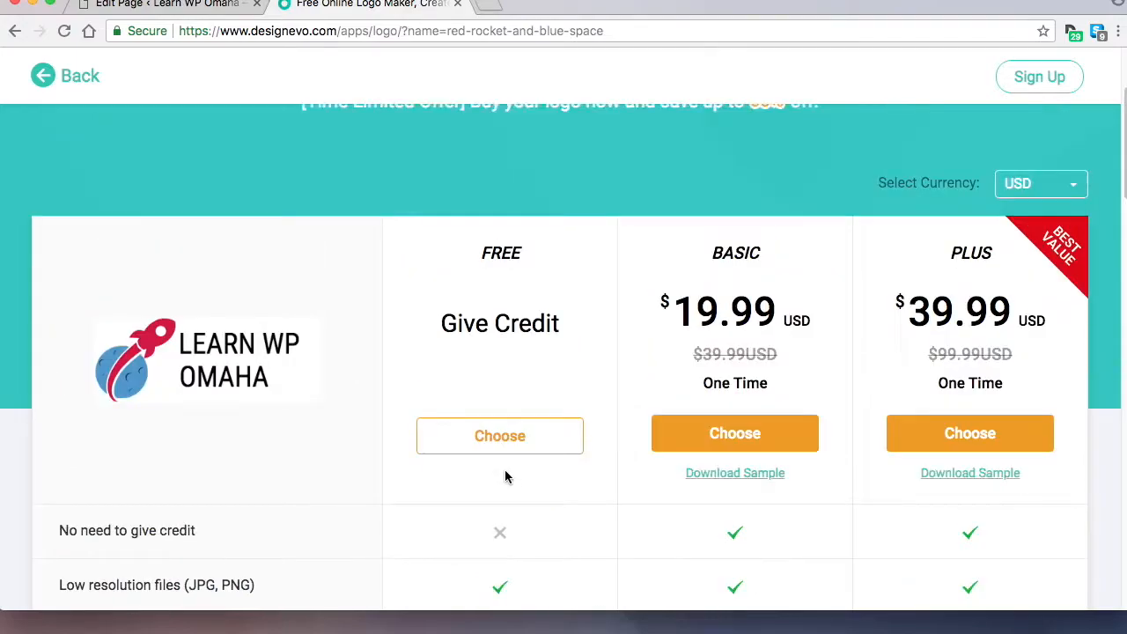
{"action": "scroll", "coordinate": [537, 363], "scroll_direction": "down", "scroll_amount": 3}
{"action": "scroll", "coordinate": [533, 368], "scroll_direction": "down", "scroll_amount": 6}
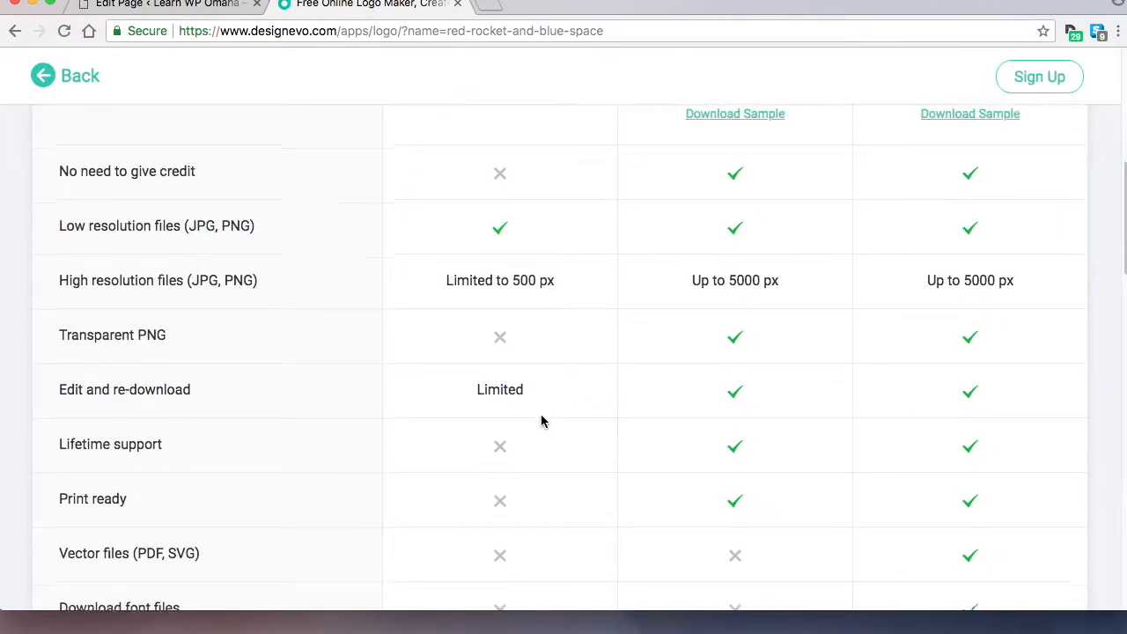
{"action": "left_click", "coordinate": [501, 335]}
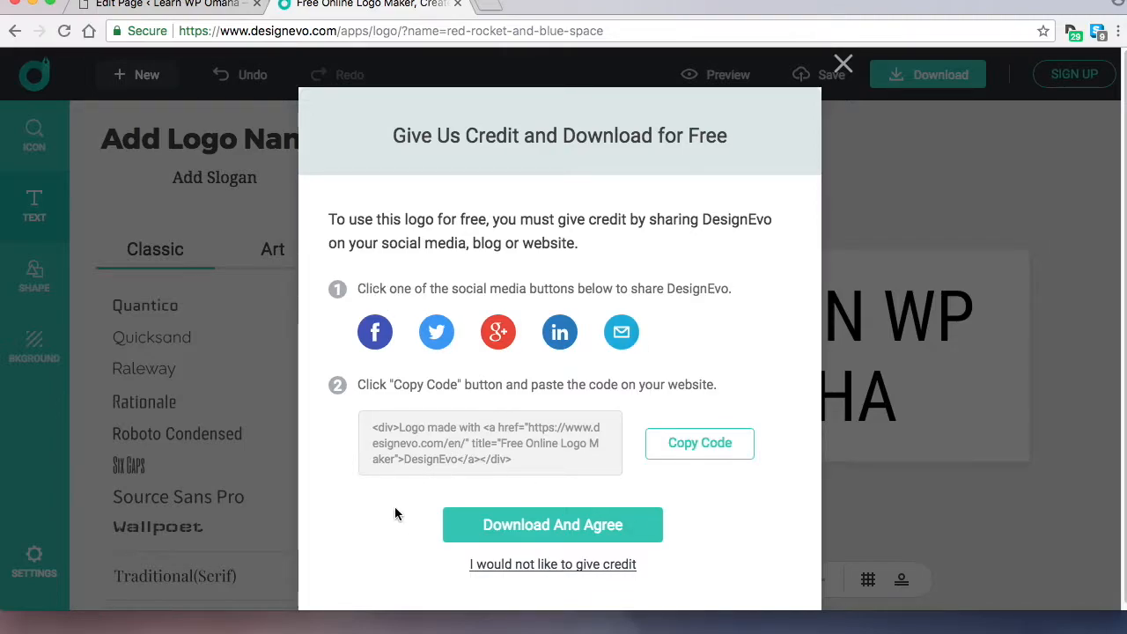
{"action": "left_click", "coordinate": [568, 528]}
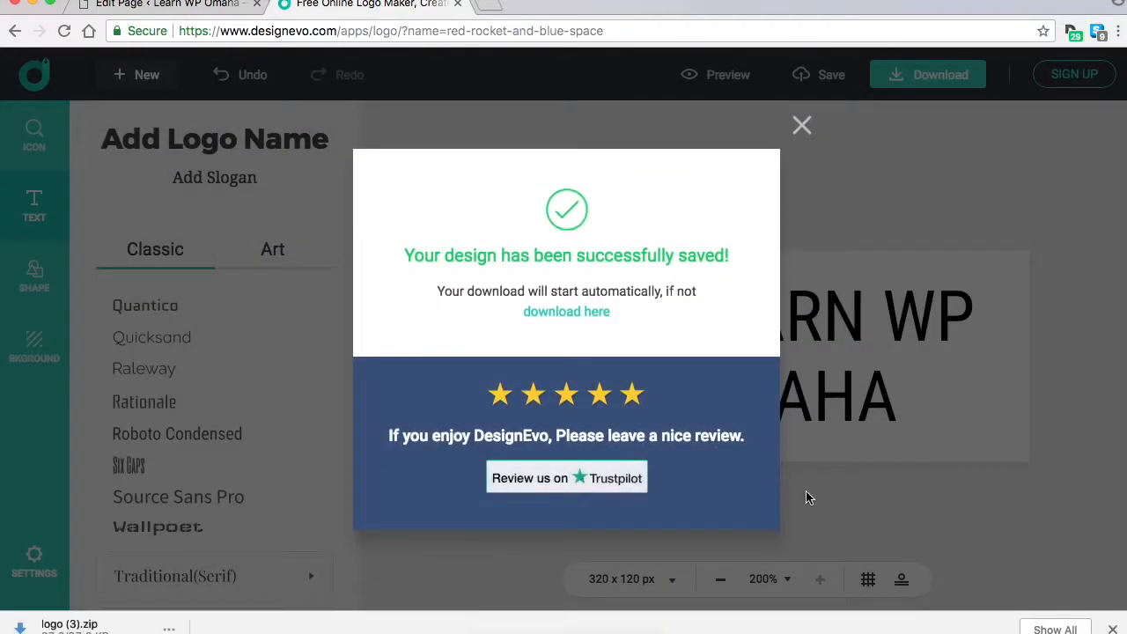
{"action": "left_click", "coordinate": [802, 125]}
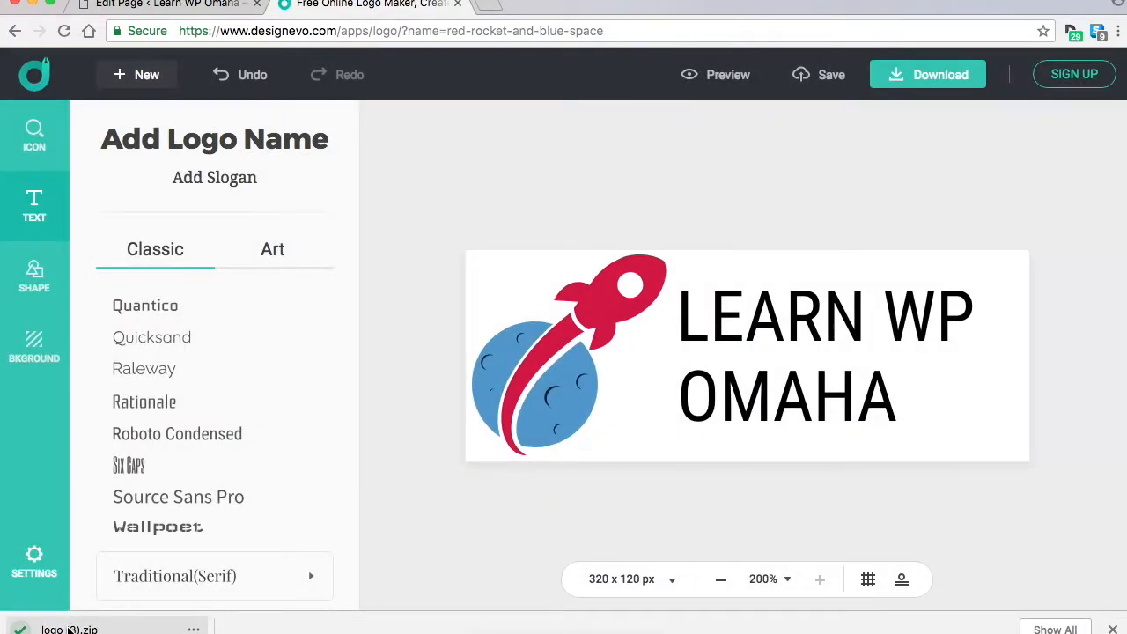
Step: Extract the downloaded logo (3).zip and open its logo folder in Finder
{"action": "left_click", "coordinate": [91, 628]}
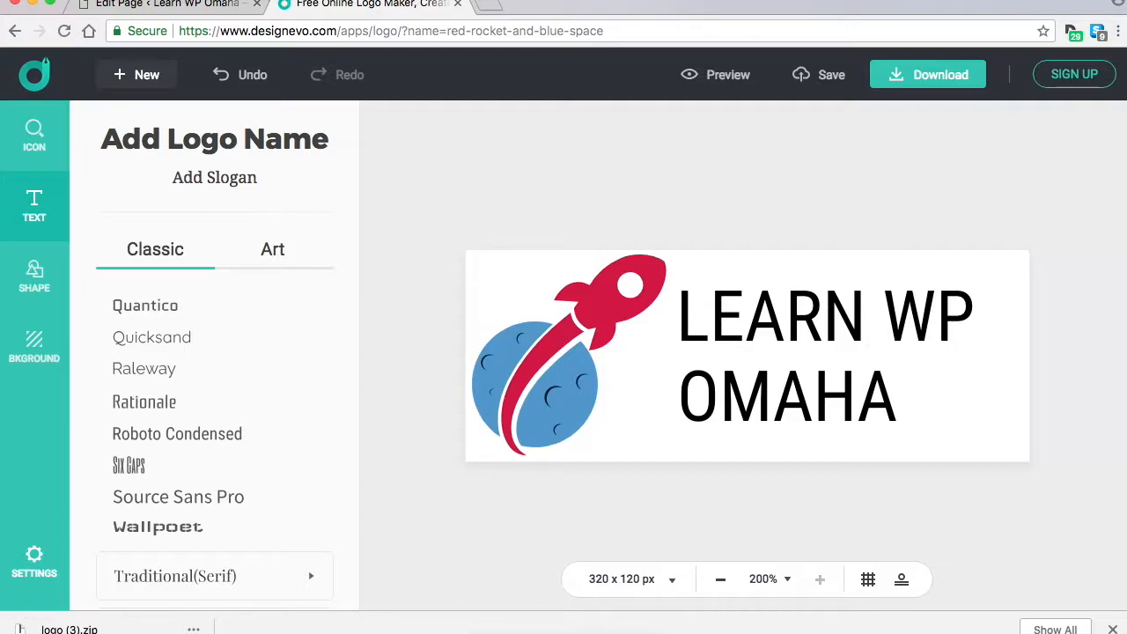
{"action": "left_click", "coordinate": [1112, 628]}
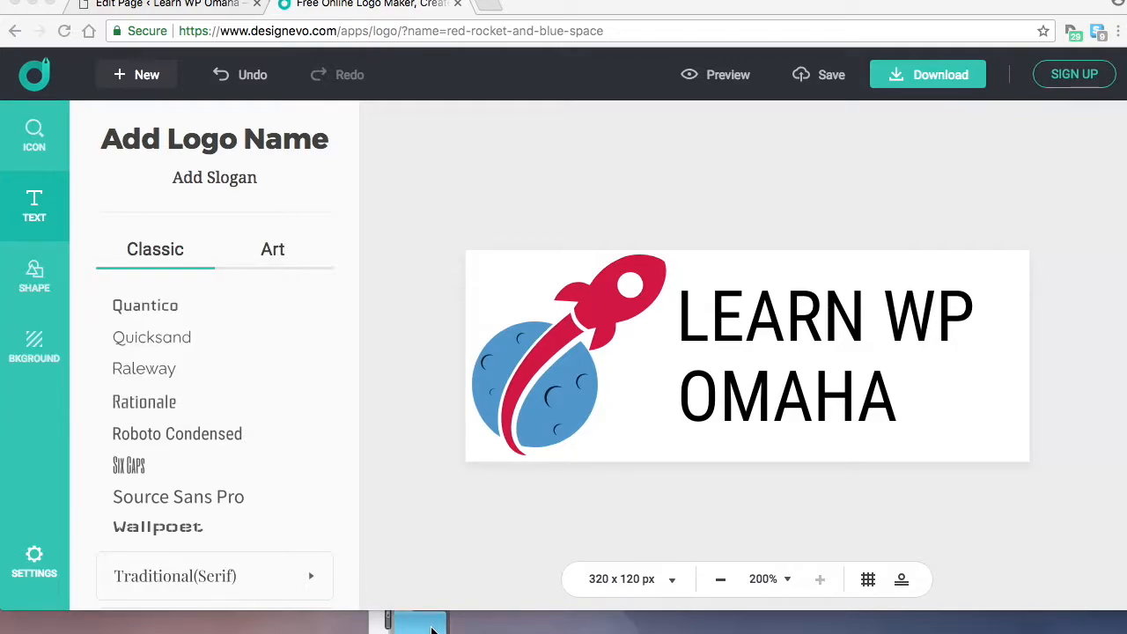
{"action": "left_click", "coordinate": [431, 629]}
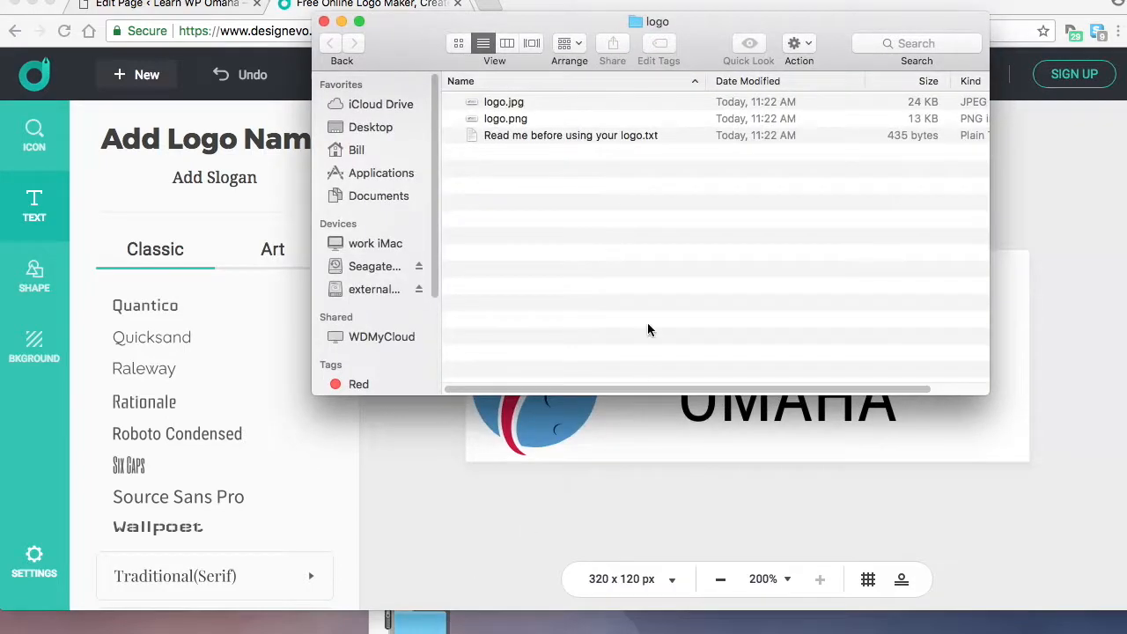
Step: Rename the file logo.png in the logo folder as logoRETINA1.png
{"action": "left_click", "coordinate": [503, 122]}
{"action": "key", "text": "Return"}
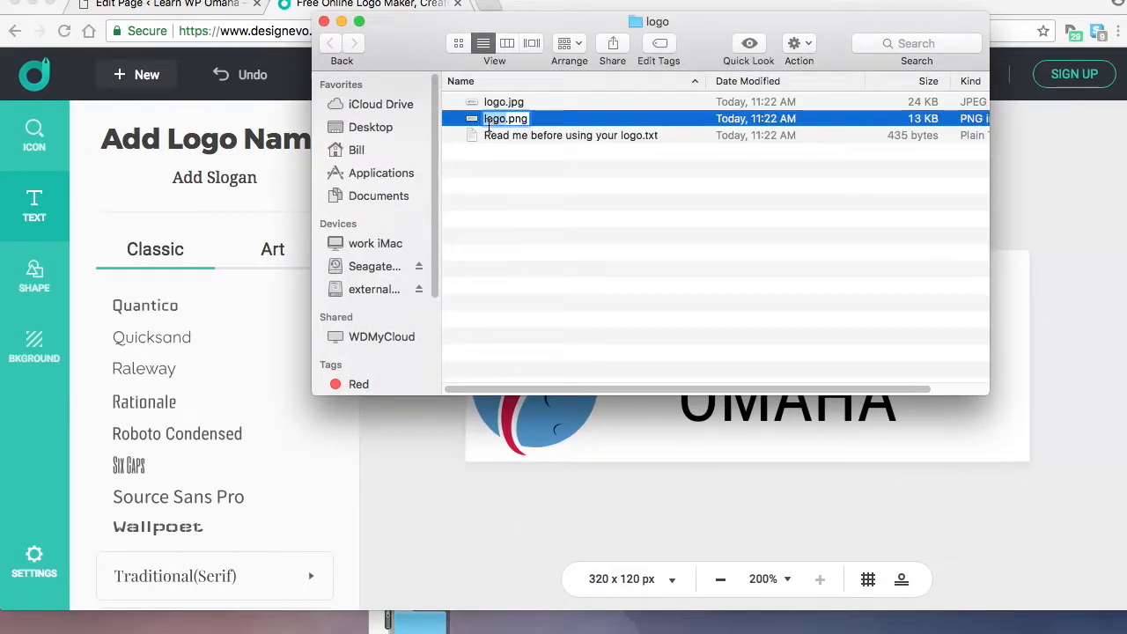
{"action": "key", "text": "Right"}
{"action": "type", "text": "RETINA"}
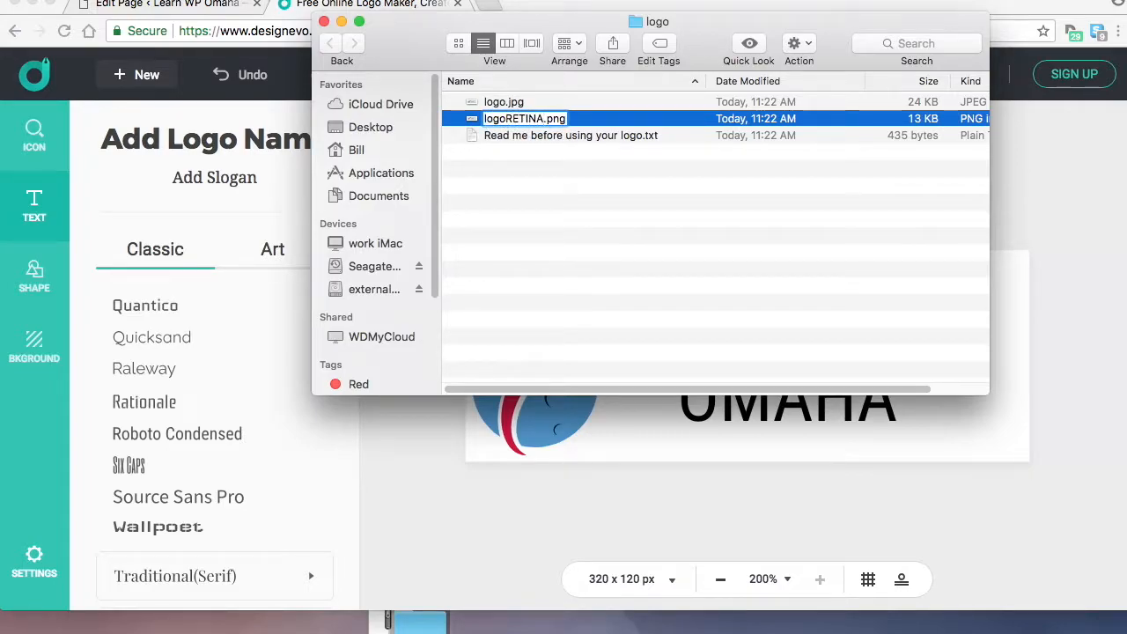
{"action": "type", "text": "1"}
{"action": "key", "text": "Return"}
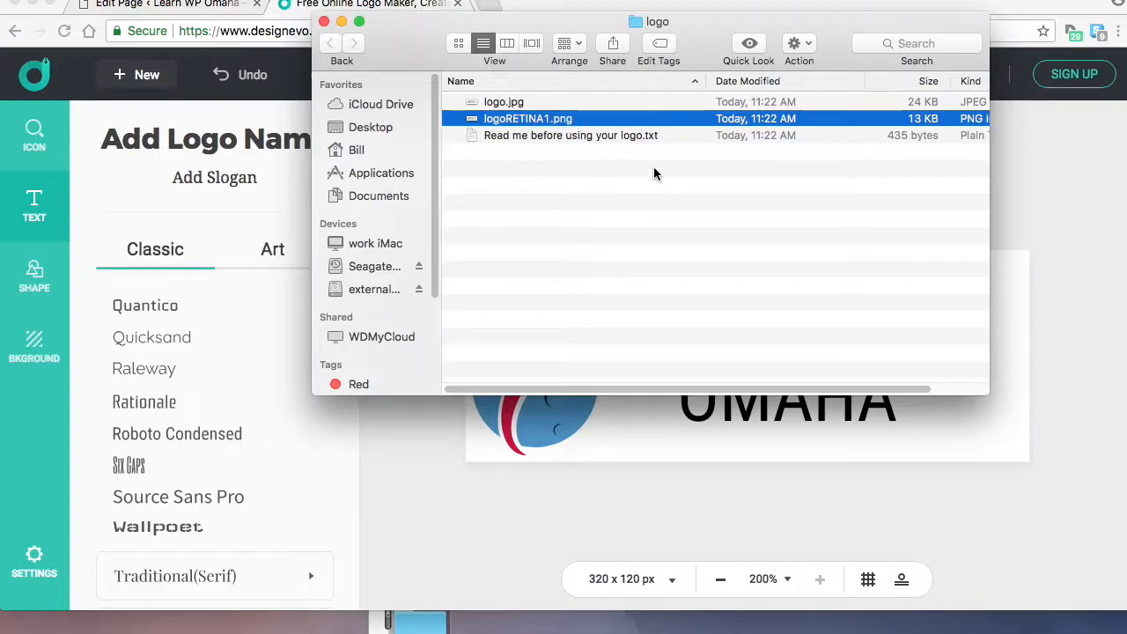
Step: Open logoRETINA1.png in Preview and move its window over the lower part of the Finder window
{"action": "double_click", "coordinate": [473, 123]}
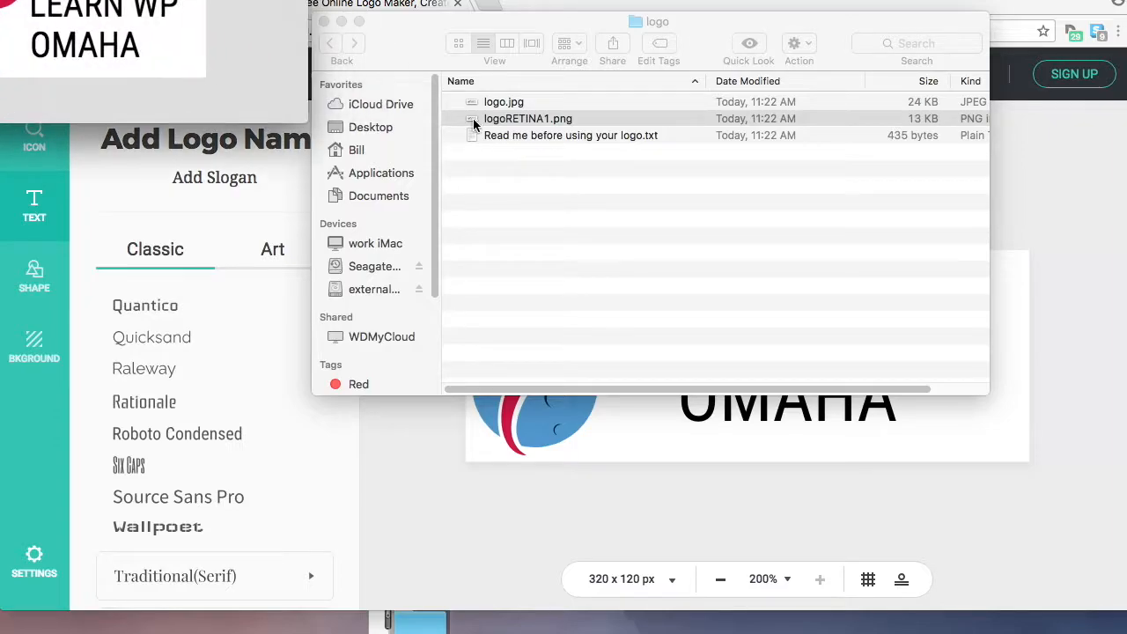
{"action": "left_click_drag", "start_coordinate": [213, 0], "coordinate": [705, 192]}
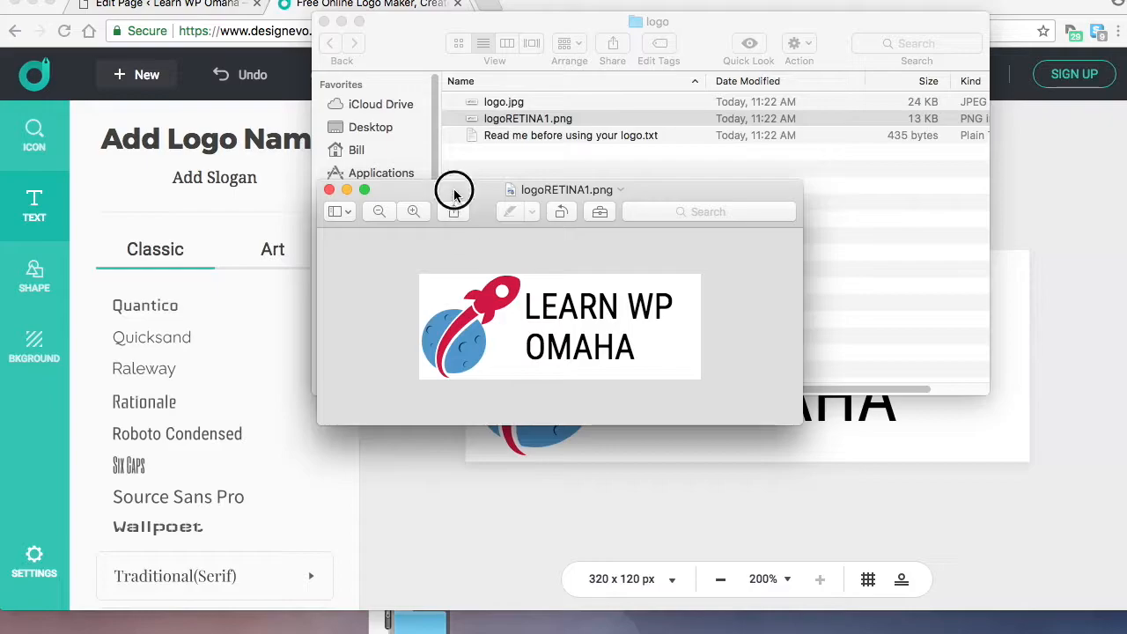
Step: Duplicate logoRETINA1.png in Preview and position the copy's window slightly overlapping the original
{"action": "left_click_drag", "start_coordinate": [452, 188], "coordinate": [461, 206]}
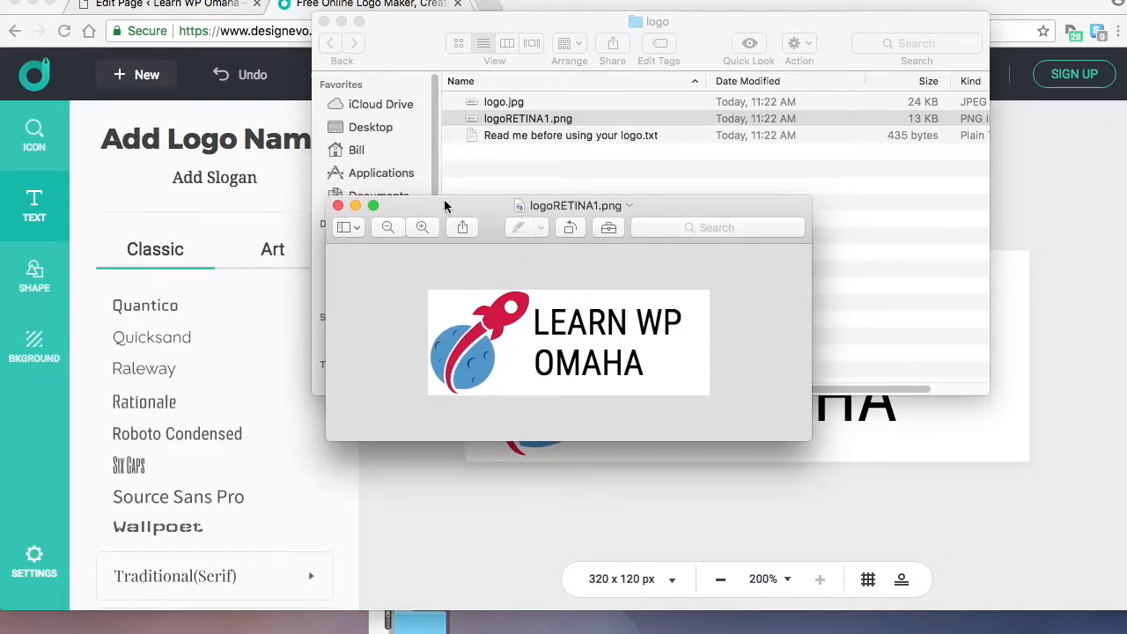
{"action": "left_click_drag", "start_coordinate": [488, 205], "coordinate": [462, 205]}
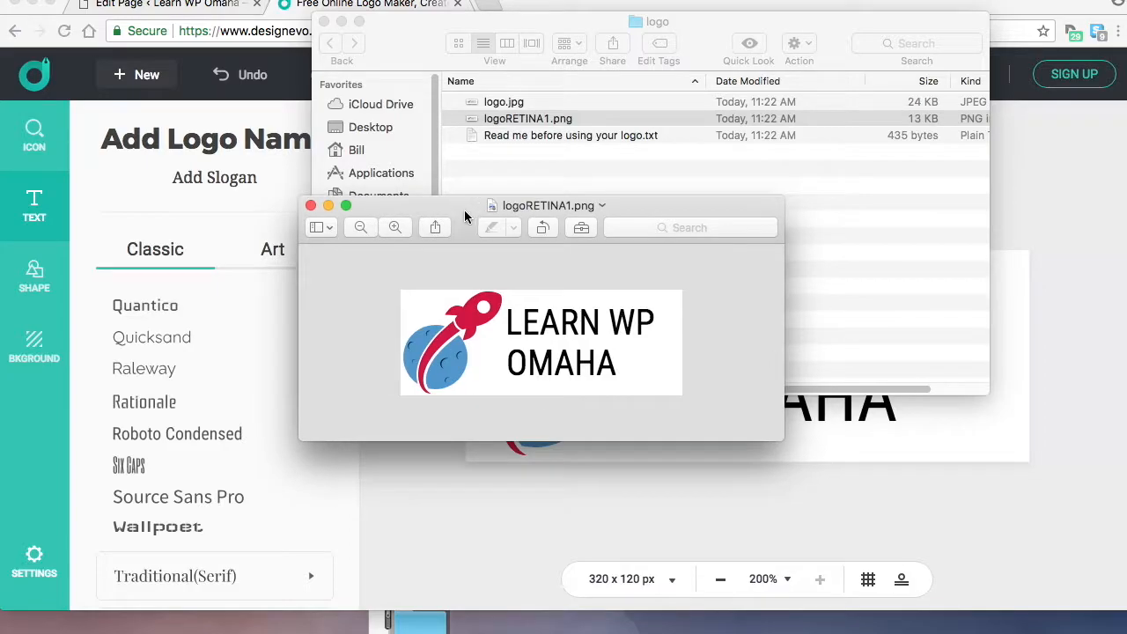
{"action": "left_click", "coordinate": [1, 1]}
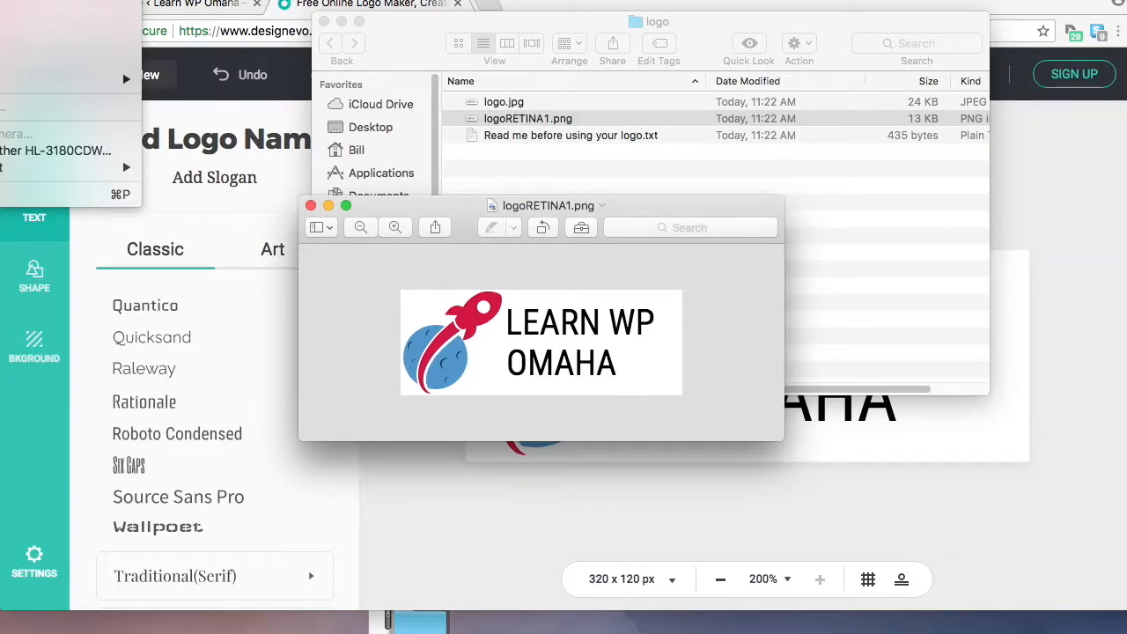
{"action": "left_click", "coordinate": [18, 1]}
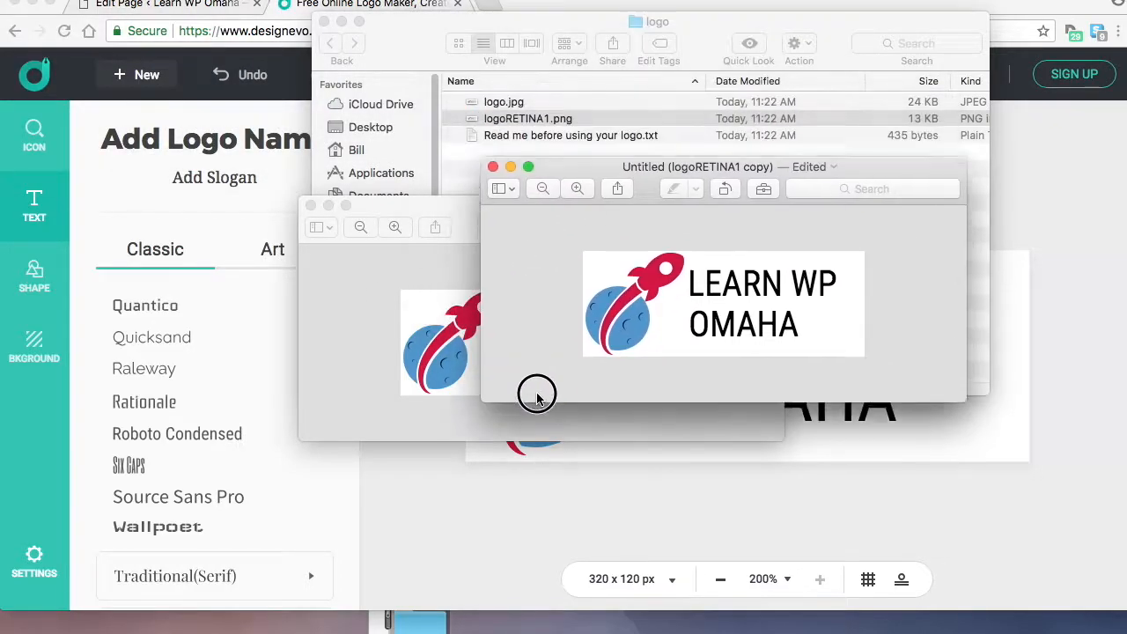
{"action": "left_click_drag", "start_coordinate": [575, 174], "coordinate": [525, 216]}
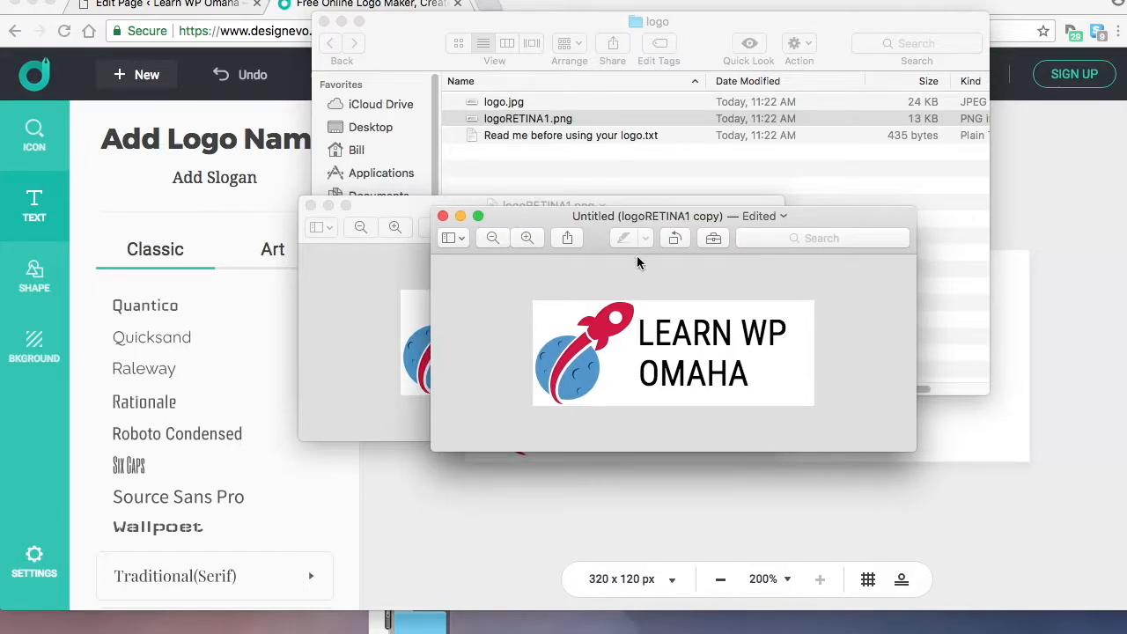
{"action": "left_click_drag", "start_coordinate": [549, 217], "coordinate": [540, 220]}
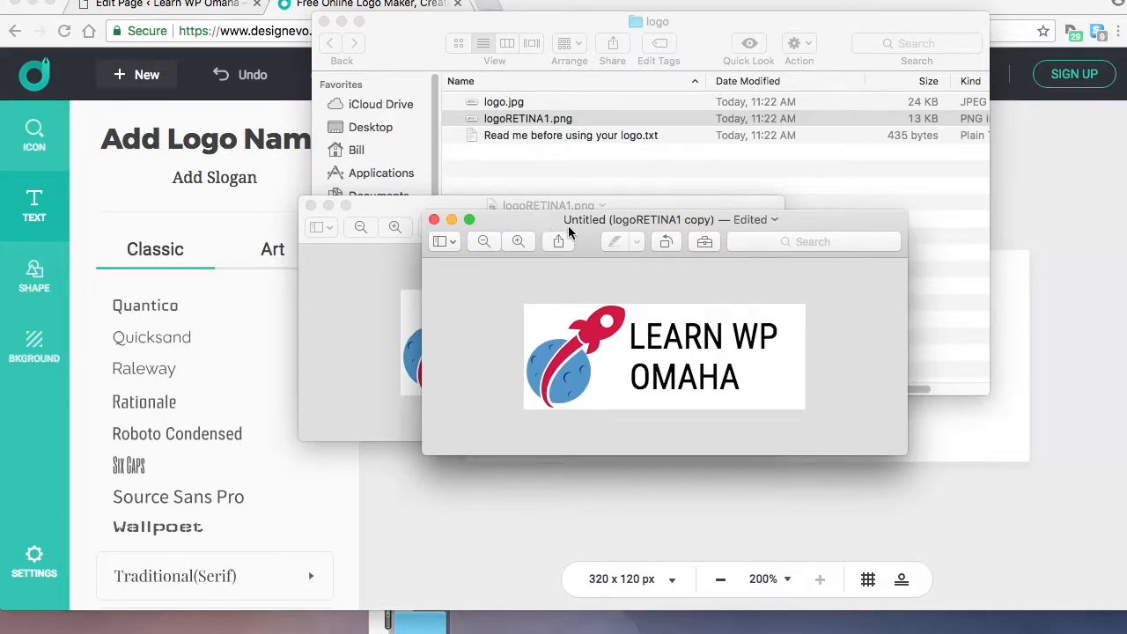
Step: Resize the duplicated logo image to 160 pixels wide, scaled proportionally to 60 pixels high
{"action": "left_click", "coordinate": [62, 1]}
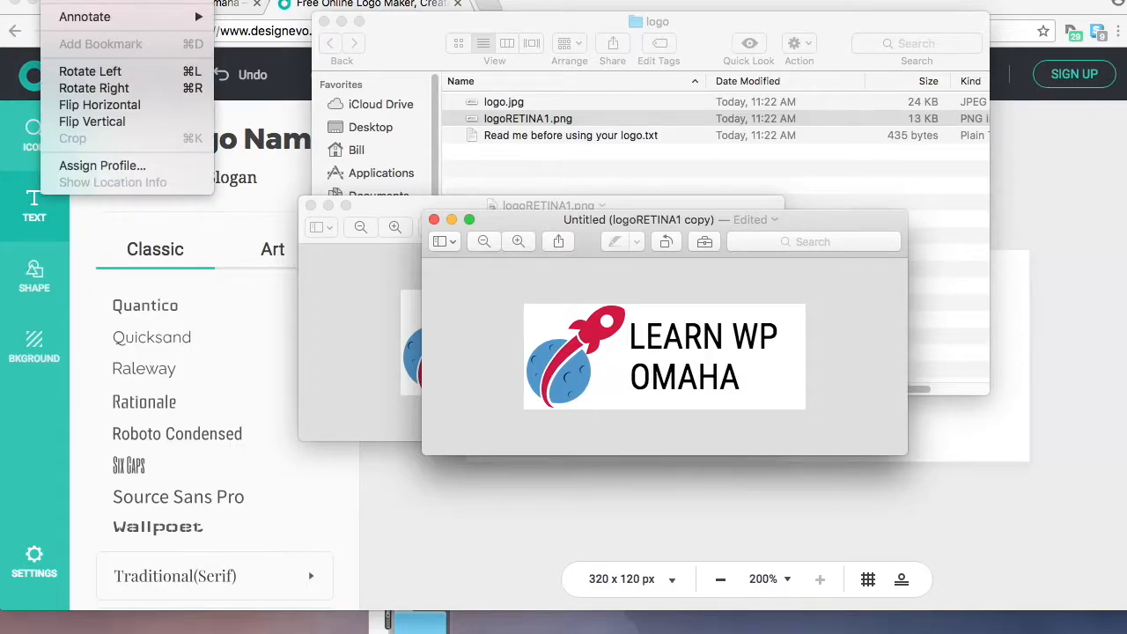
{"action": "left_click", "coordinate": [86, 0]}
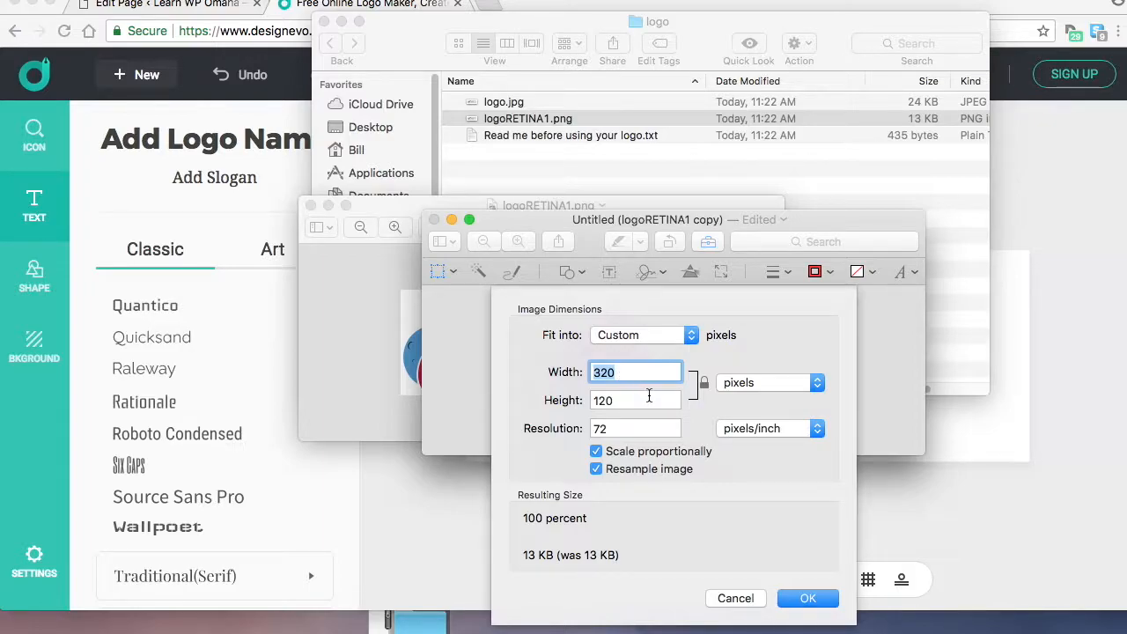
{"action": "type", "text": "160"}
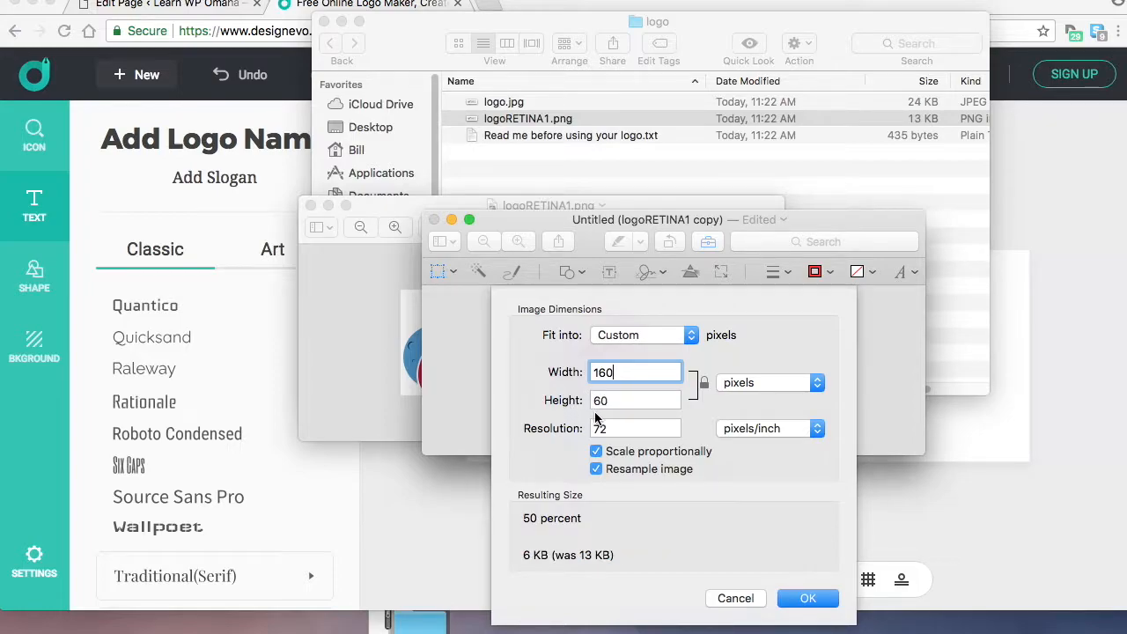
{"action": "left_click", "coordinate": [807, 599]}
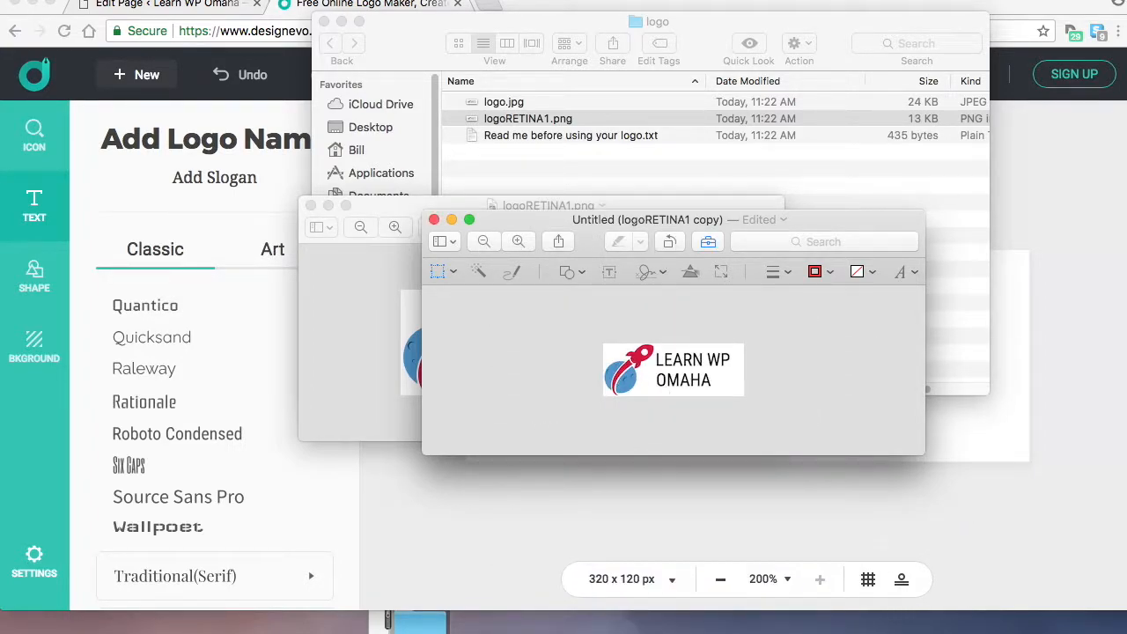
Step: Save the resized copy as learnWPOmahalogo in the logo folder and close both Preview image windows
{"action": "left_click", "coordinate": [0, 0]}
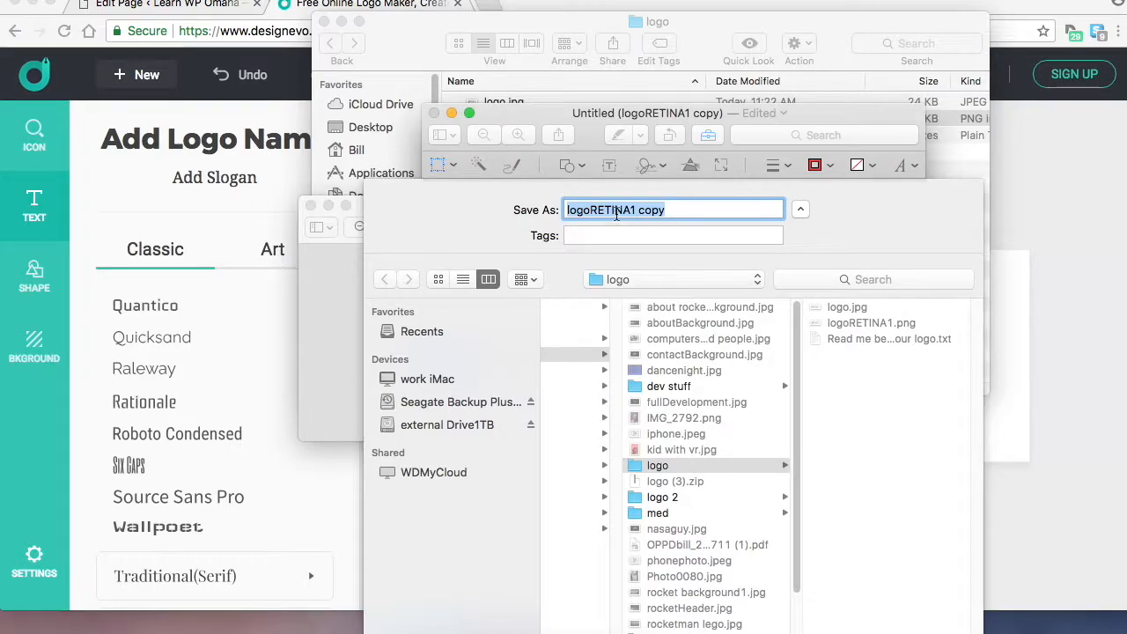
{"action": "type", "text": "L"}
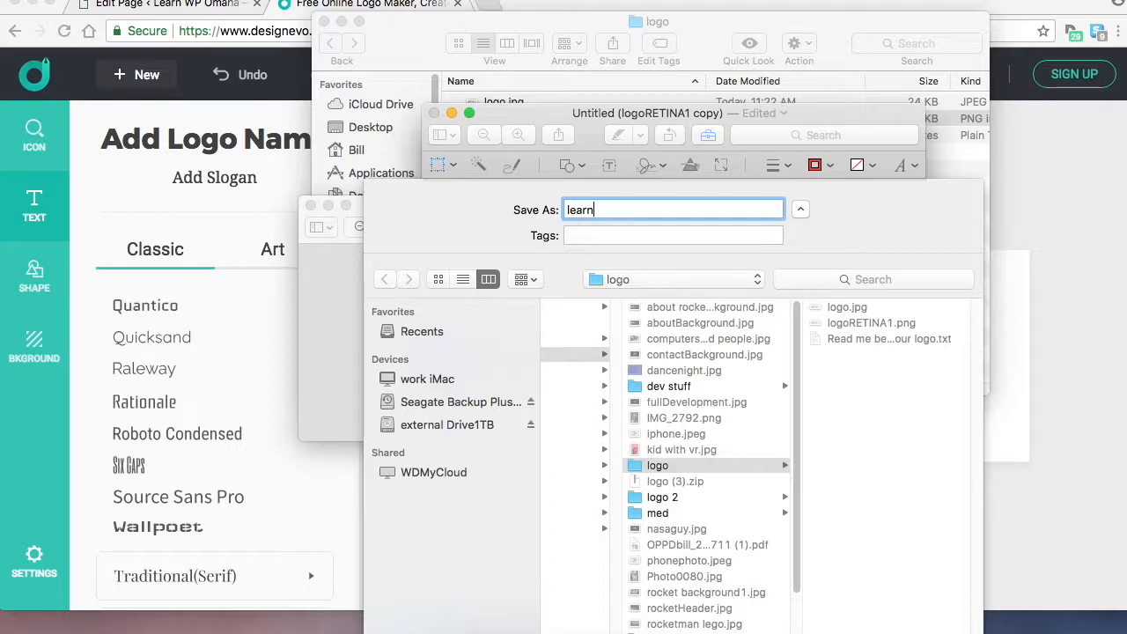
{"action": "type", "text": "WPOmahalogo"}
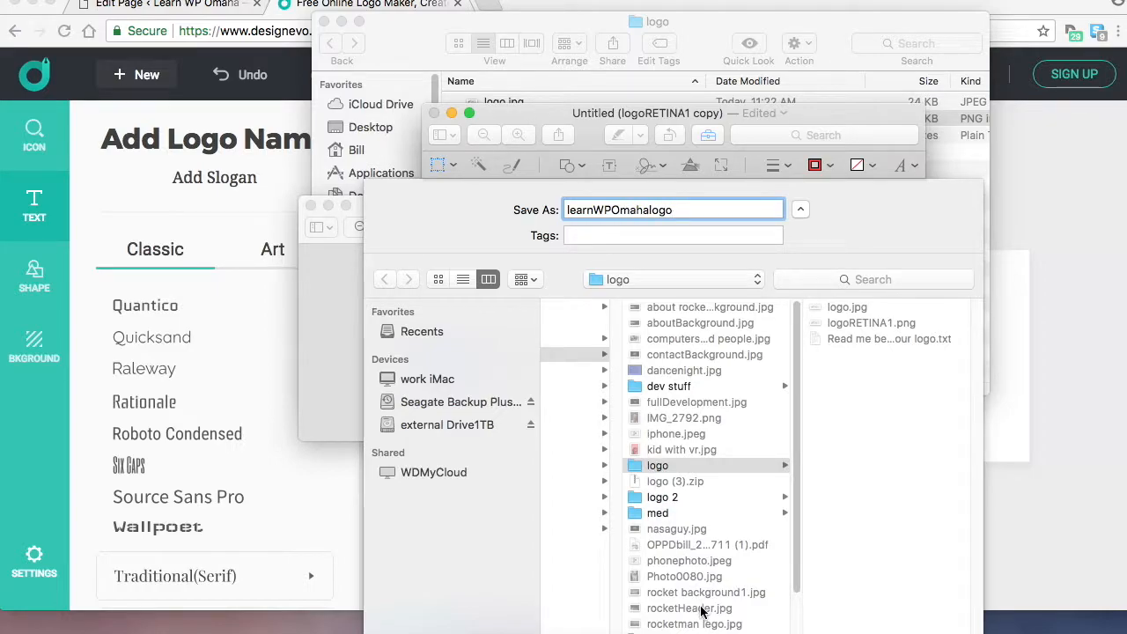
{"action": "key", "text": "Return"}
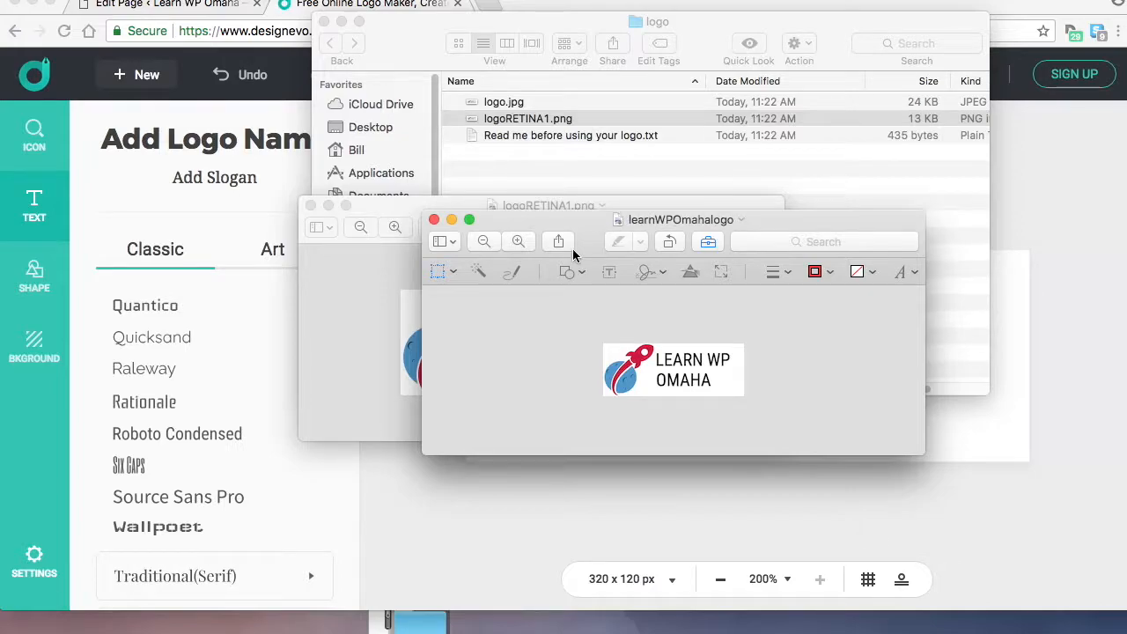
{"action": "left_click", "coordinate": [433, 220]}
{"action": "left_click", "coordinate": [310, 205]}
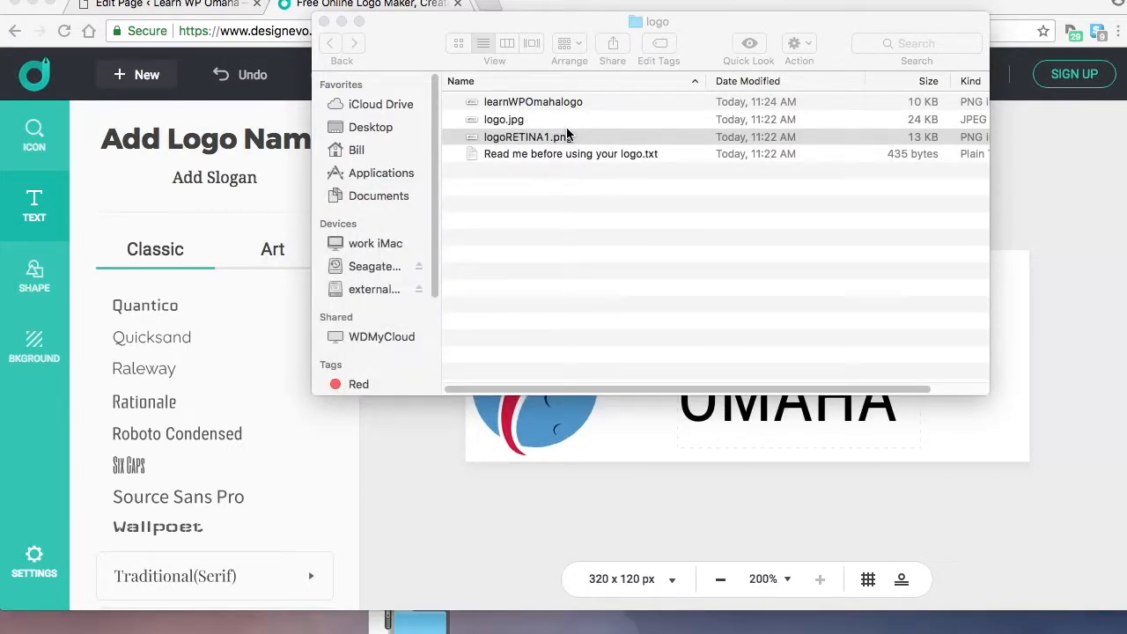
Step: Move the Finder window aside and open the Learn WP Omaha site's Media Library in the WordPress admin in Chrome
{"action": "left_click_drag", "start_coordinate": [681, 25], "coordinate": [893, 184]}
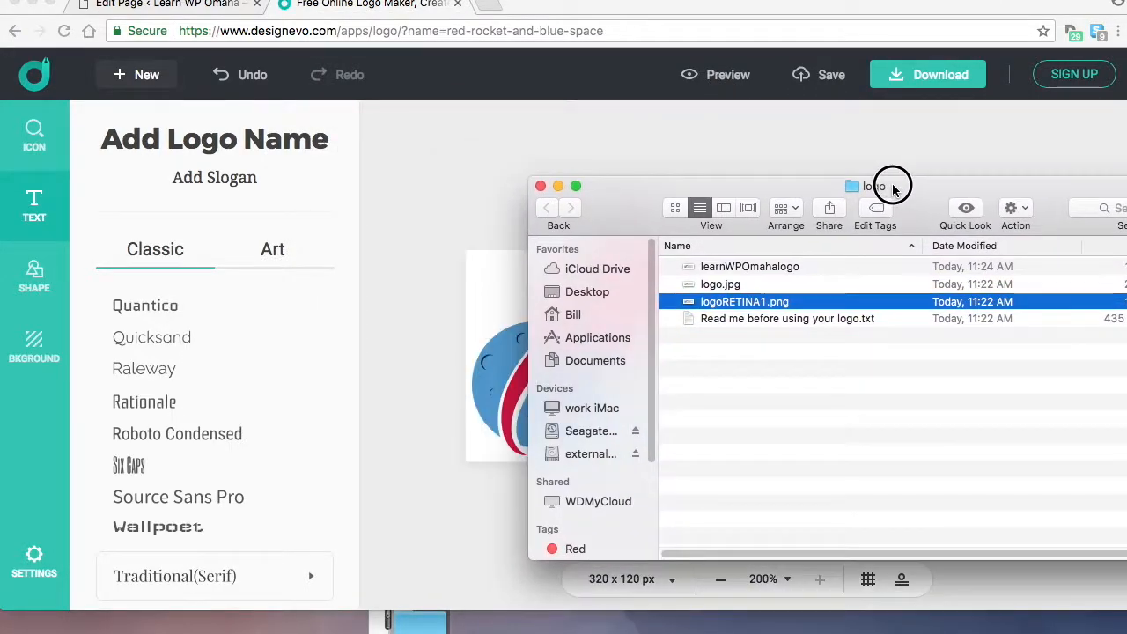
{"action": "left_click", "coordinate": [228, 4]}
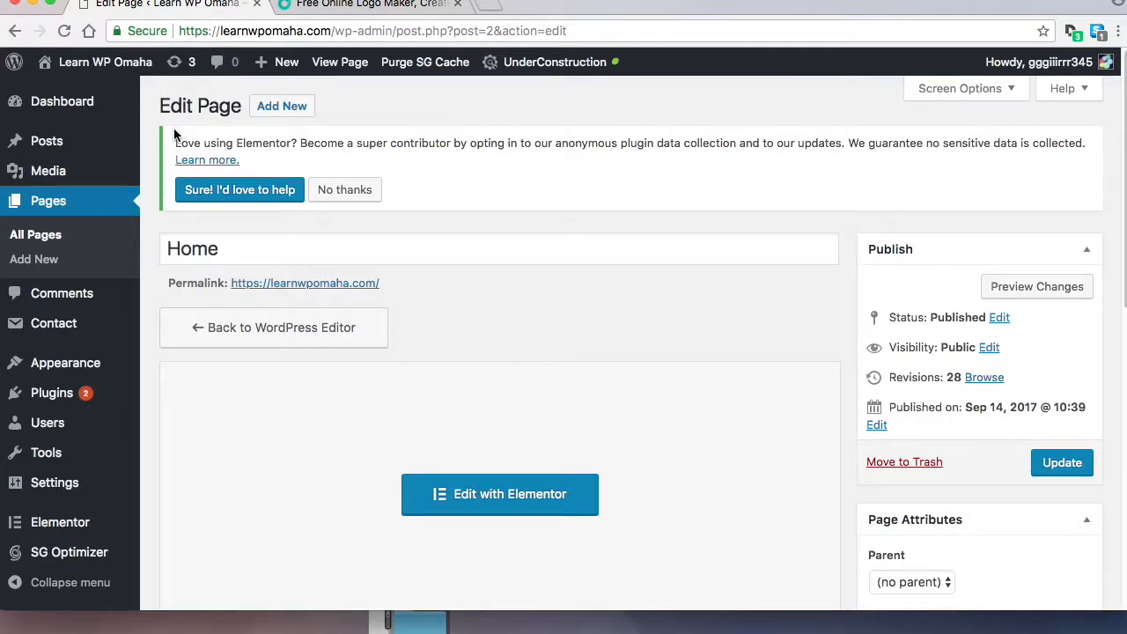
{"action": "left_click", "coordinate": [63, 176]}
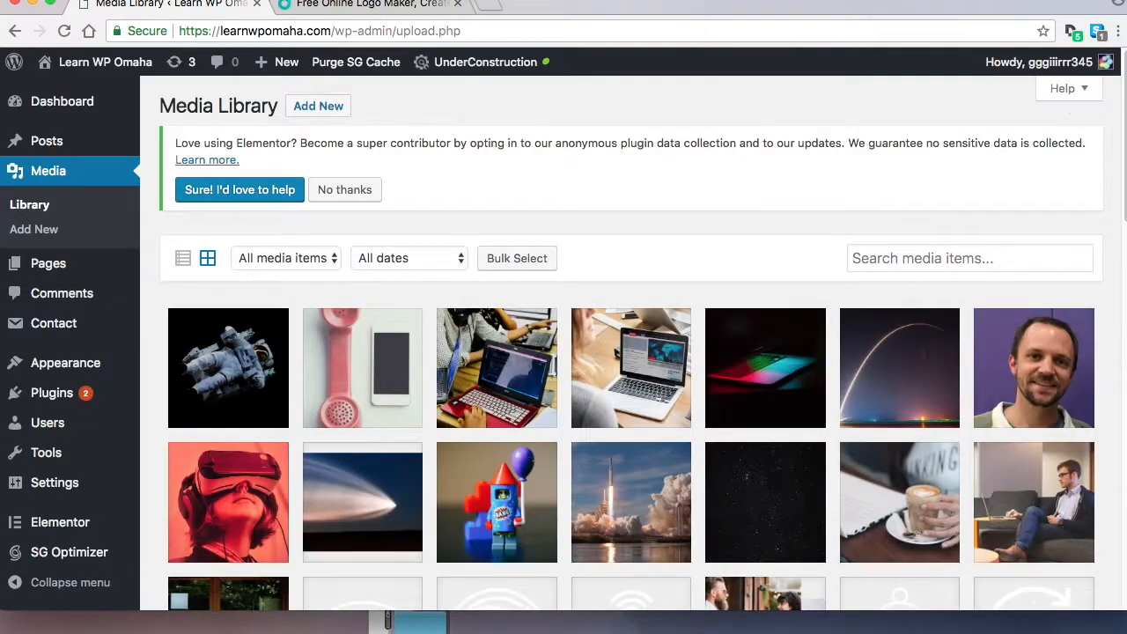
Step: Upload logoRETINA1.png and learnWPOmahalogo from the Finder logo folder to the Media Library, and minimize the Finder window
{"action": "left_click", "coordinate": [1126, 190]}
{"action": "left_click_drag", "start_coordinate": [724, 301], "coordinate": [432, 437]}
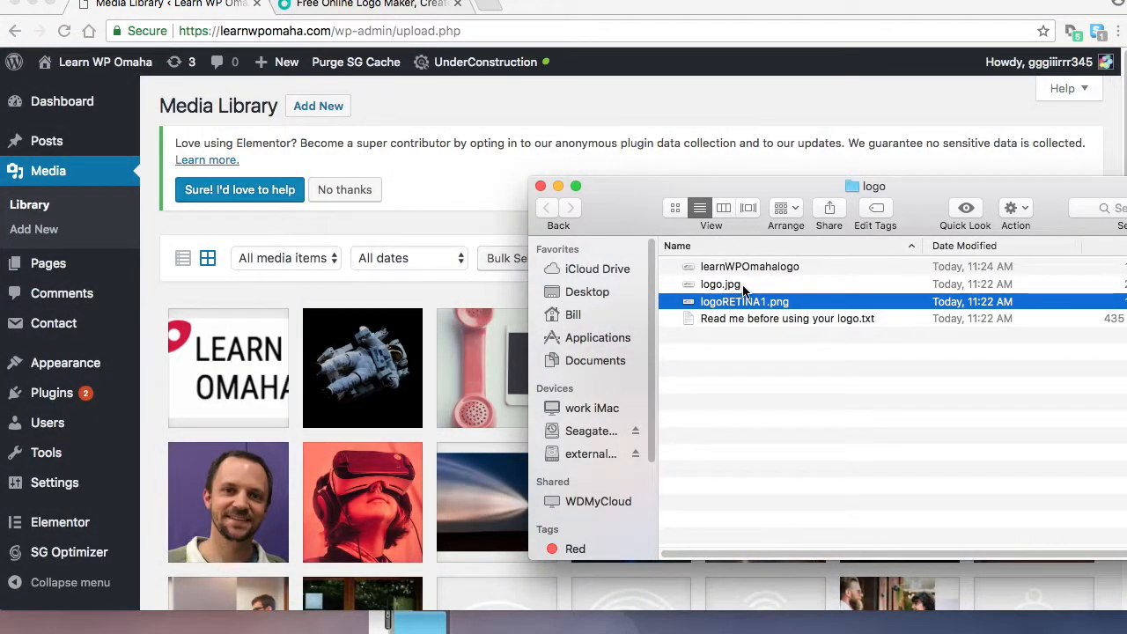
{"action": "left_click_drag", "start_coordinate": [774, 271], "coordinate": [456, 435]}
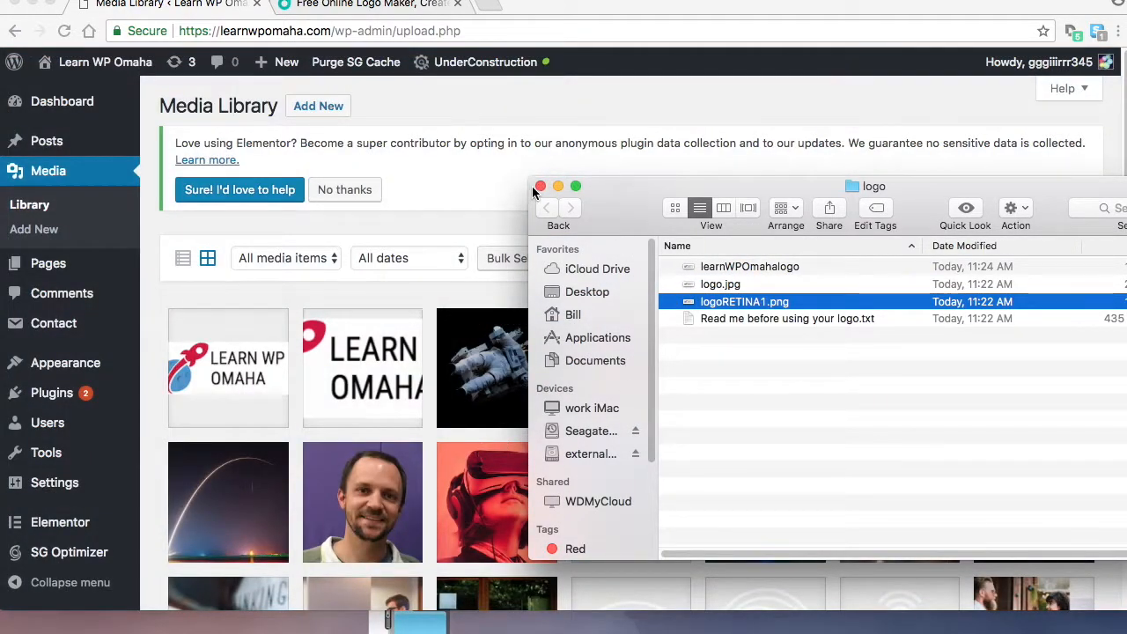
{"action": "left_click", "coordinate": [557, 185]}
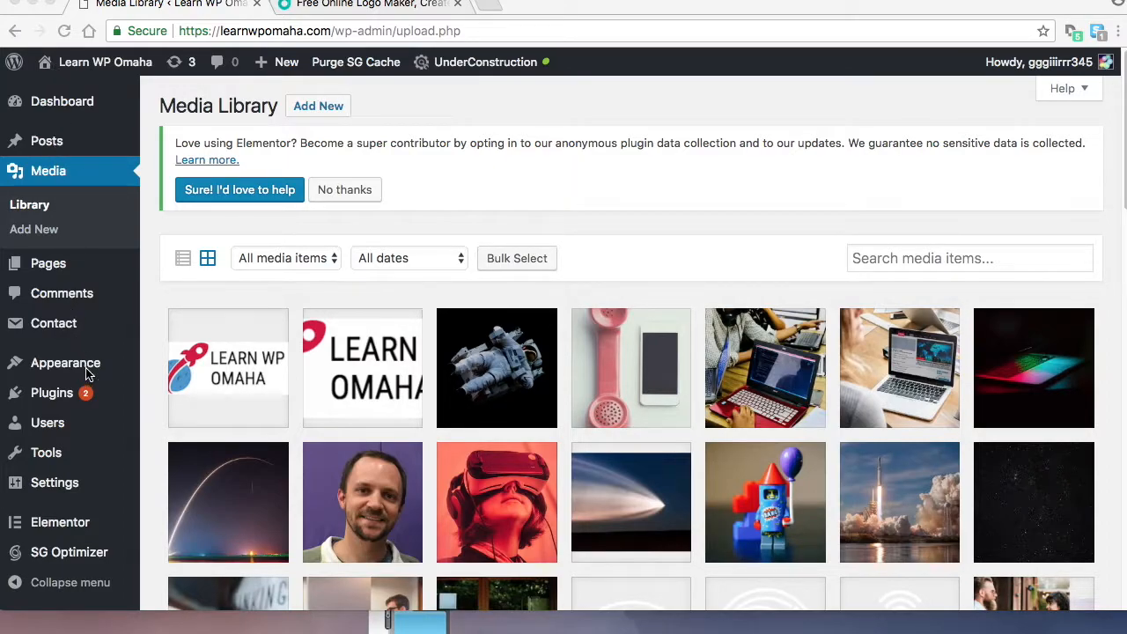
Step: Open the Site Identity settings for the header layout in the theme customizer
{"action": "mouse_move", "coordinate": [101, 360]}
{"action": "left_click", "coordinate": [180, 396]}
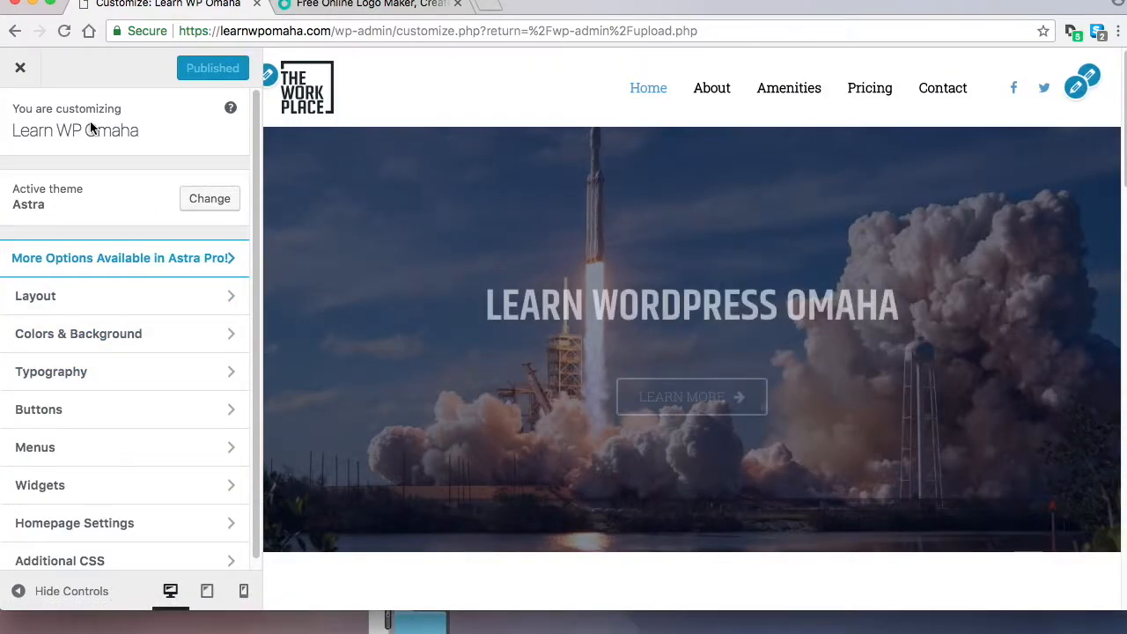
{"action": "left_click", "coordinate": [115, 305]}
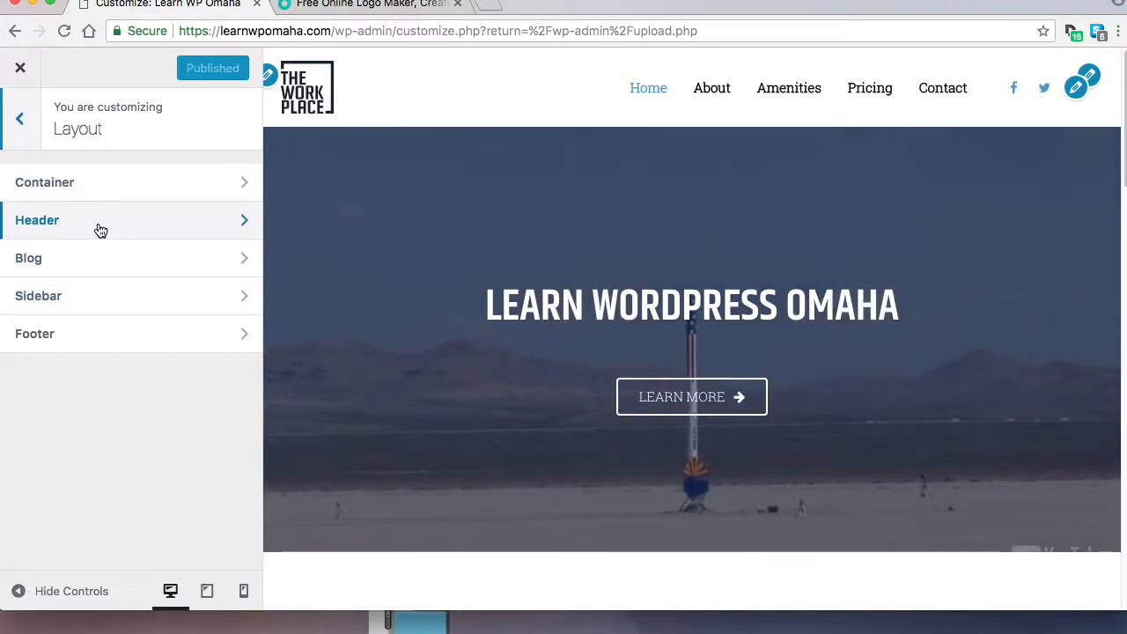
{"action": "left_click", "coordinate": [99, 230]}
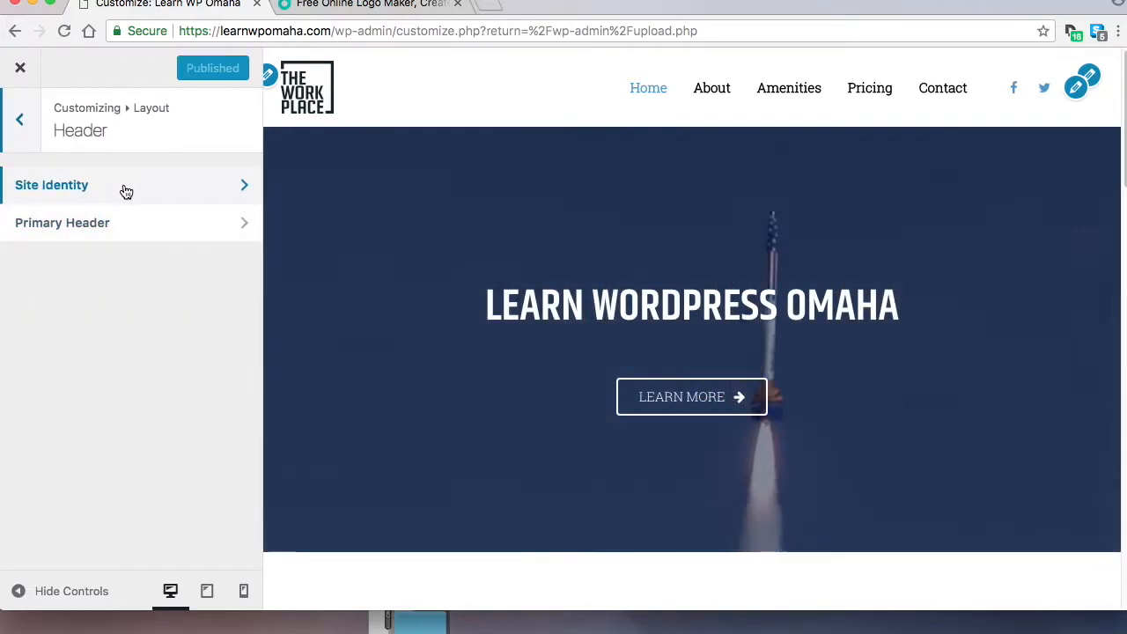
{"action": "left_click", "coordinate": [119, 187]}
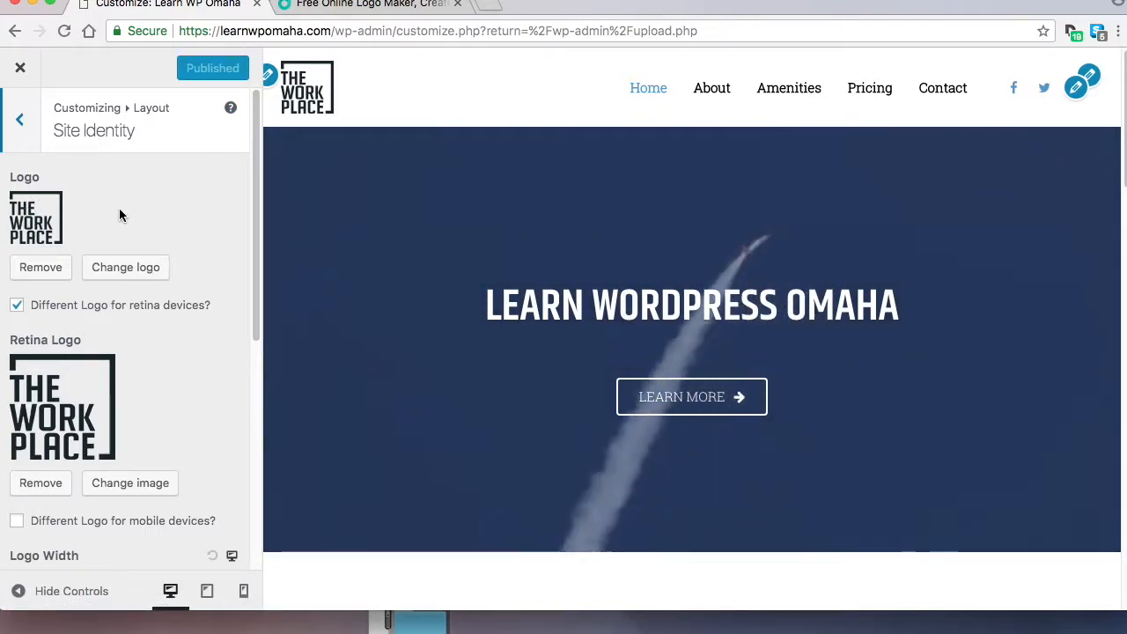
Step: Replace the site logo with learnWPOmahalogo.png from the Media Library, without cropping it
{"action": "left_click", "coordinate": [47, 217]}
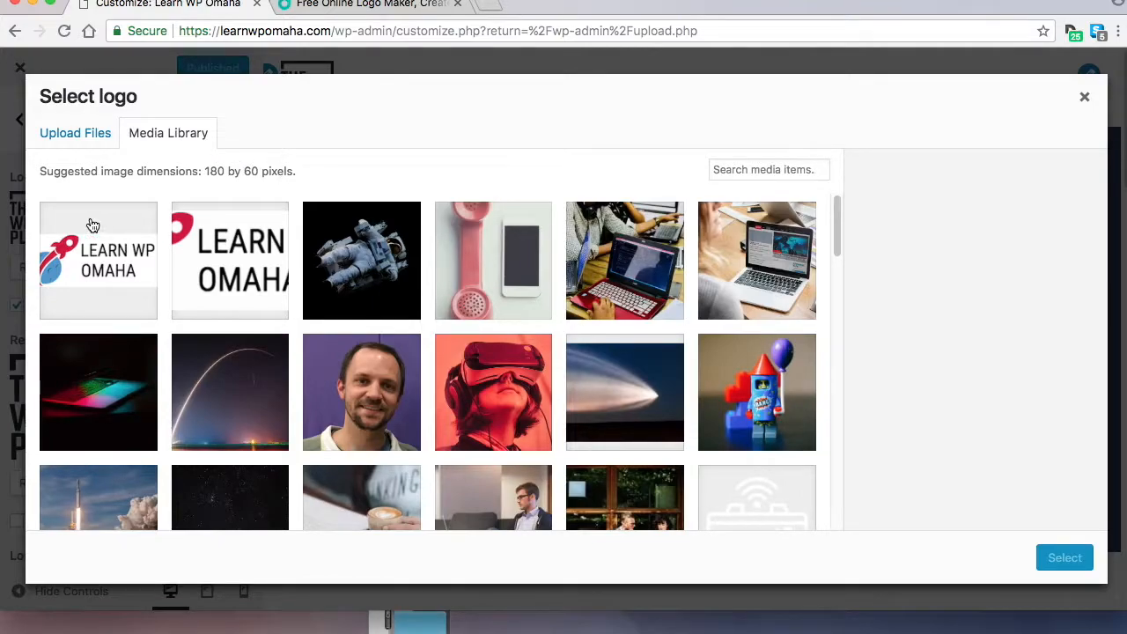
{"action": "left_click", "coordinate": [117, 254]}
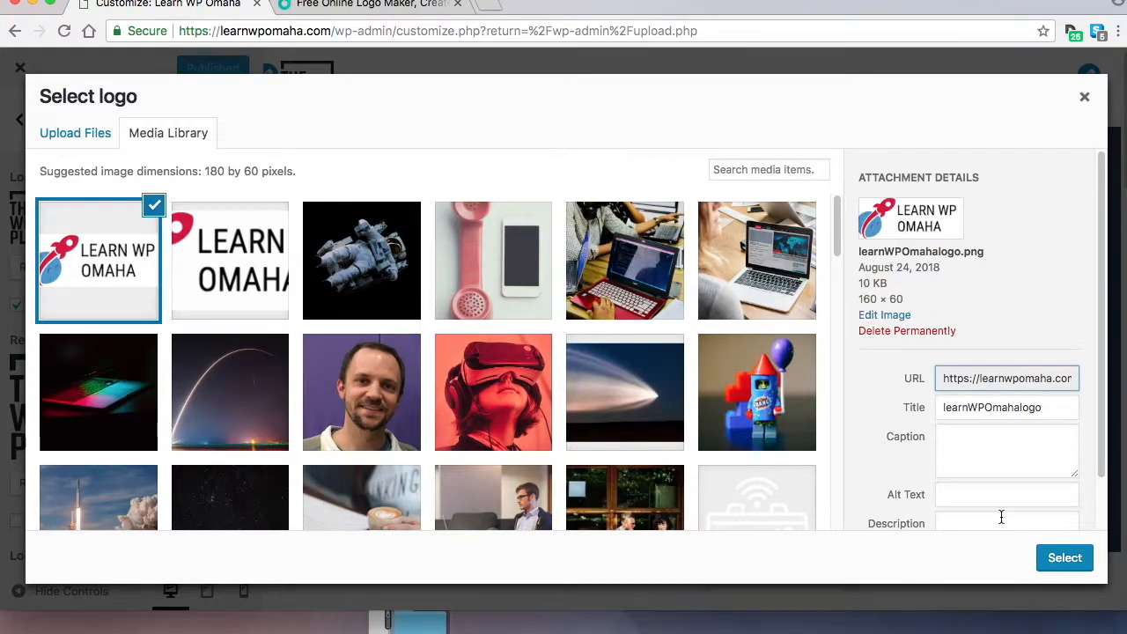
{"action": "left_click", "coordinate": [1064, 557]}
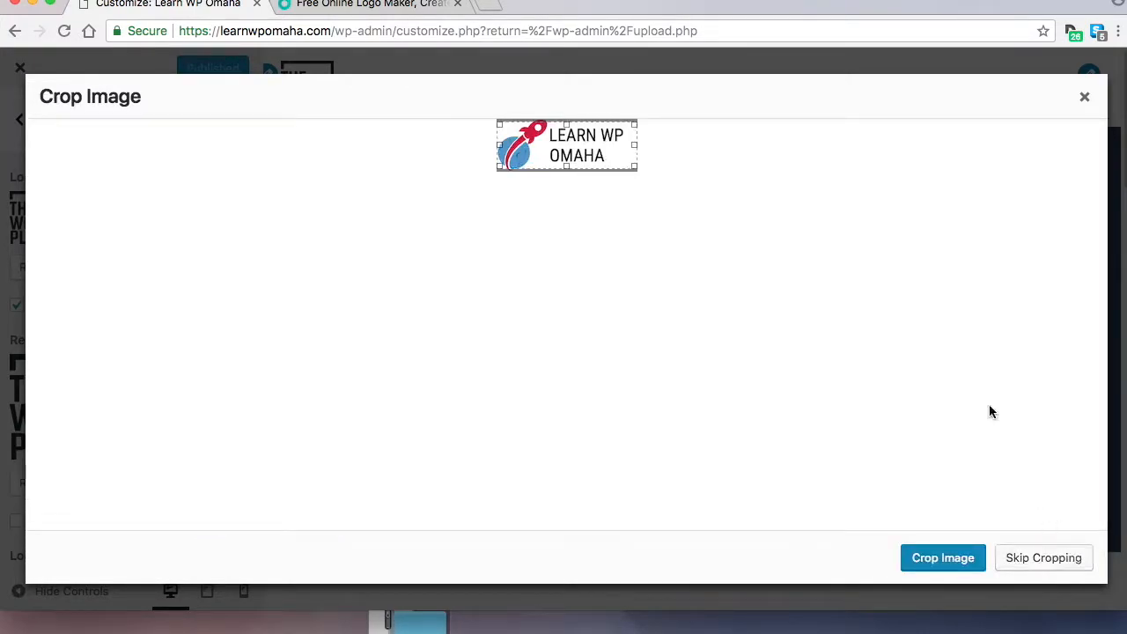
{"action": "left_click", "coordinate": [1058, 565]}
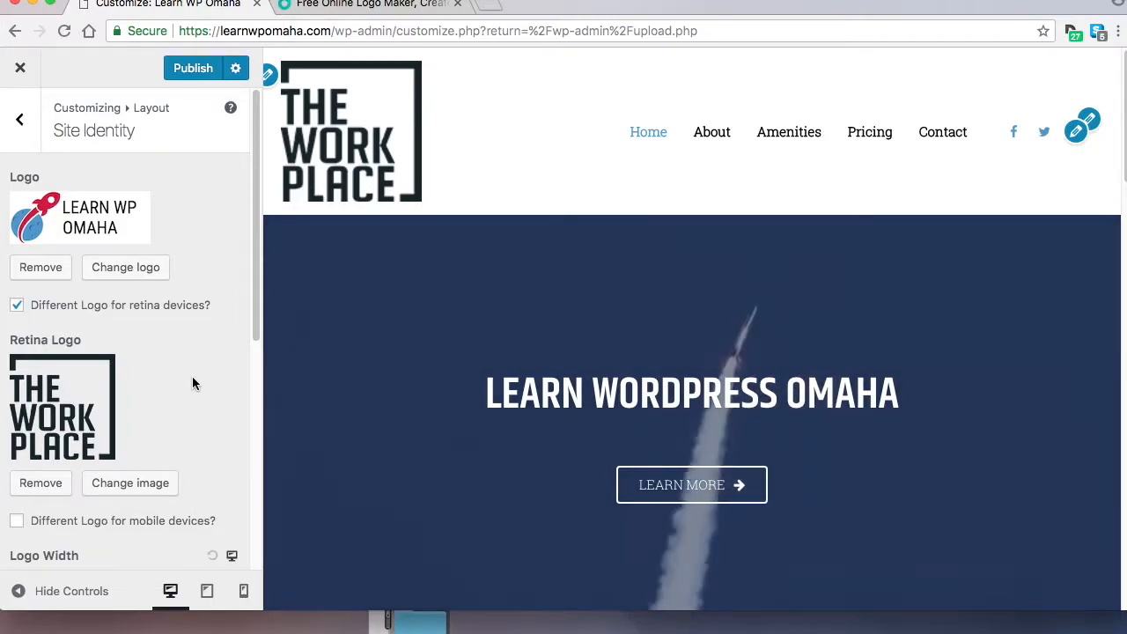
Step: Replace the retina logo with logoRETINA1.png from the Media Library
{"action": "left_click", "coordinate": [61, 395]}
{"action": "left_click", "coordinate": [176, 299]}
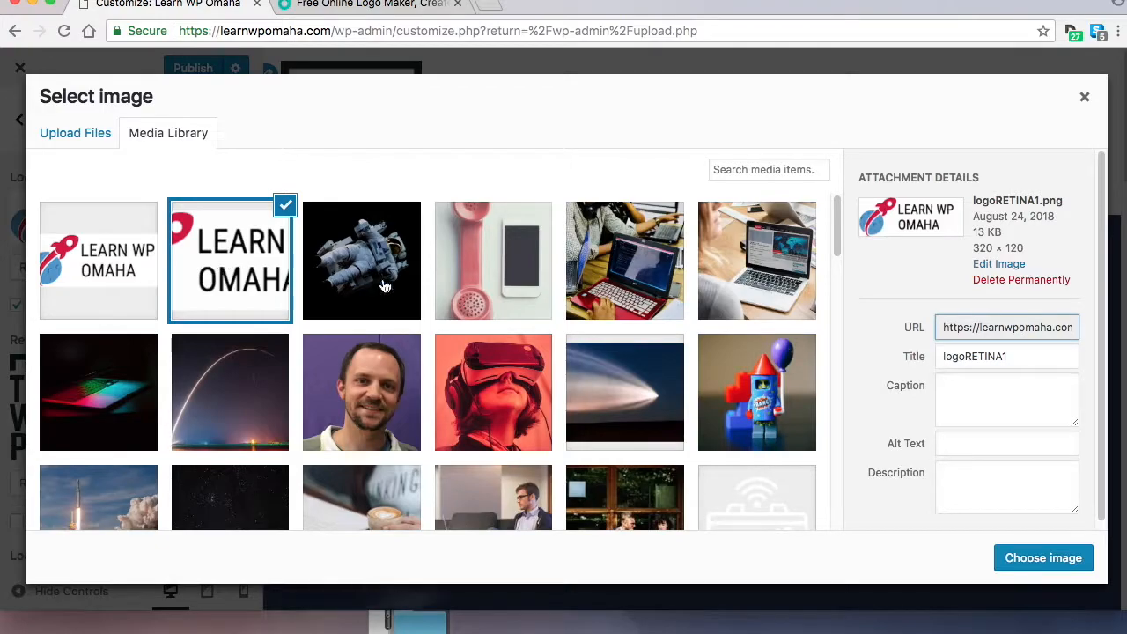
{"action": "left_click", "coordinate": [1044, 560]}
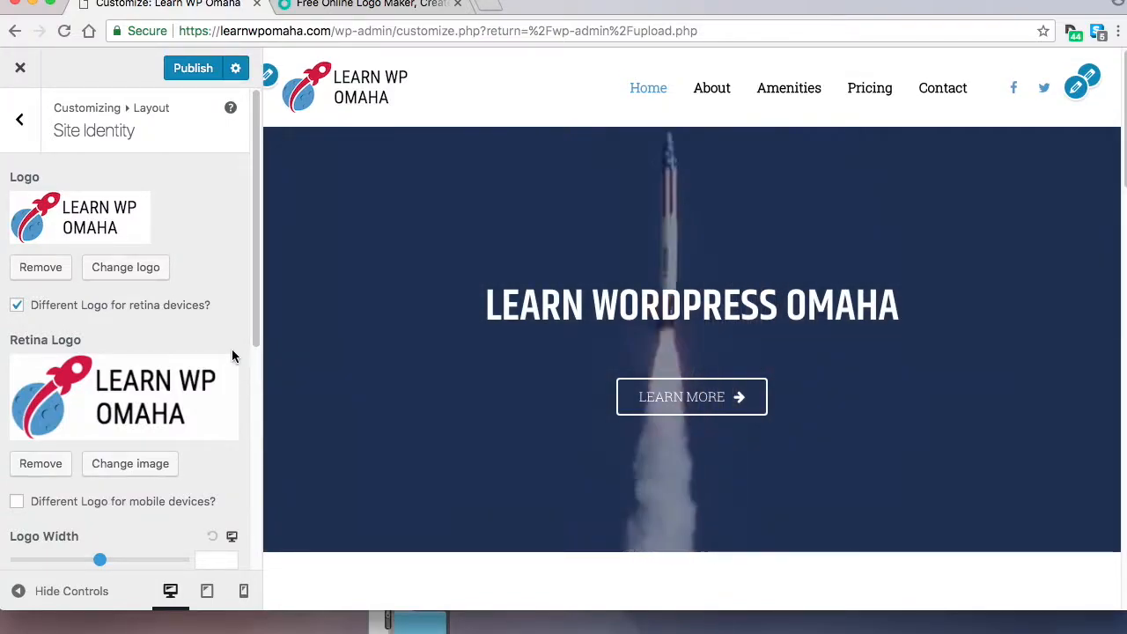
Step: Publish the logo changes and leave the theme customizer
{"action": "left_click", "coordinate": [191, 70]}
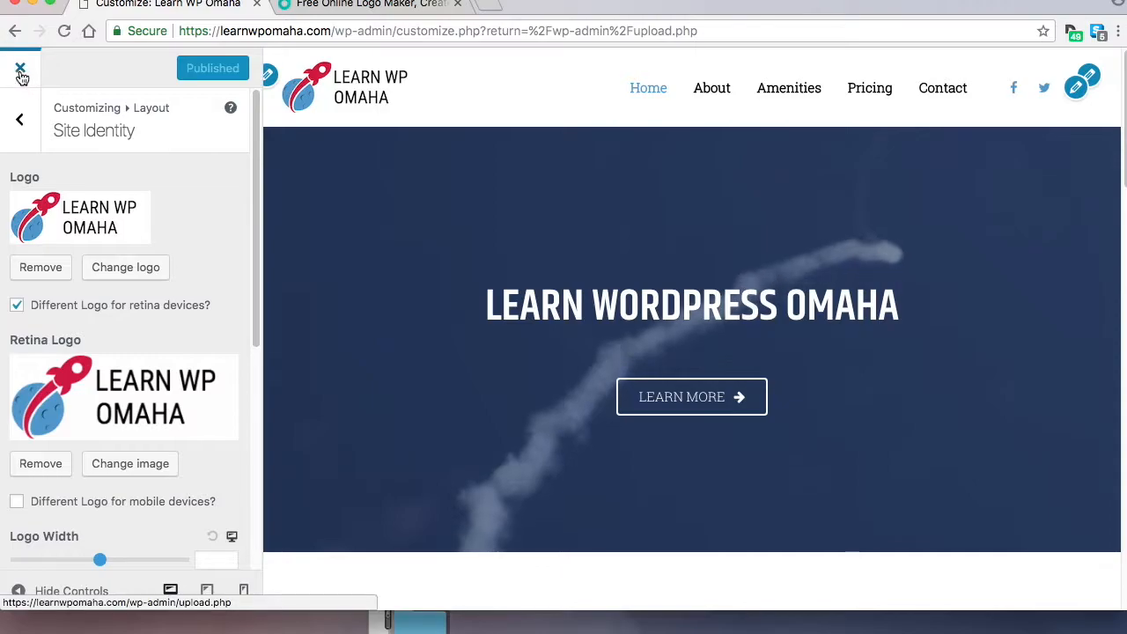
{"action": "left_click", "coordinate": [20, 121]}
{"action": "left_click", "coordinate": [20, 67]}
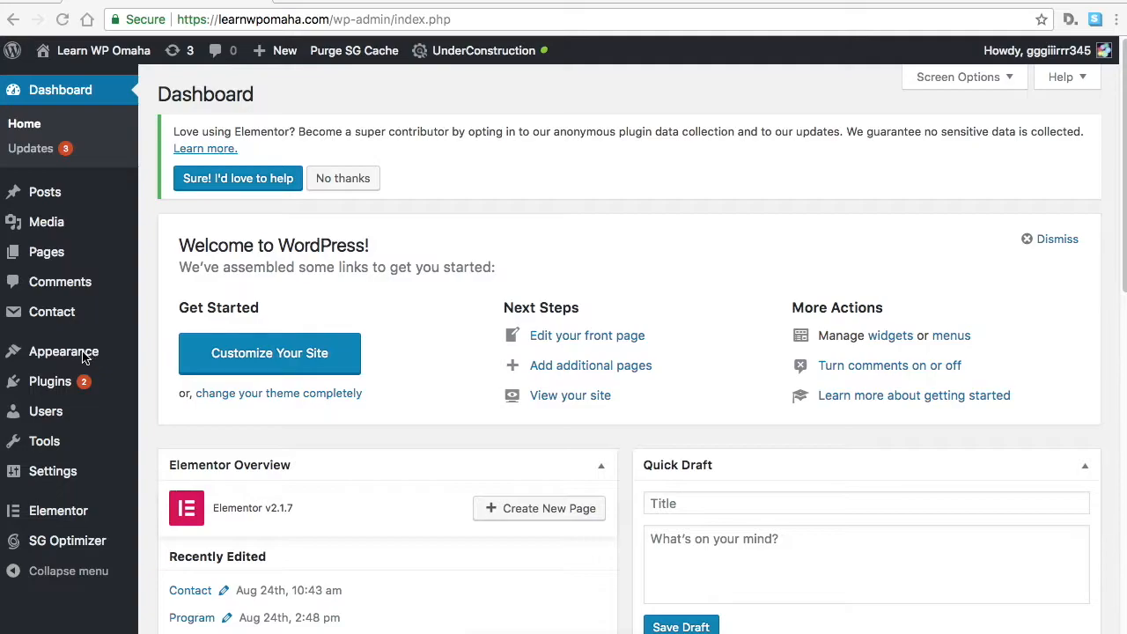
Step: Open the theme customizer and look over the home page preview from header to footer
{"action": "mouse_move", "coordinate": [80, 354]}
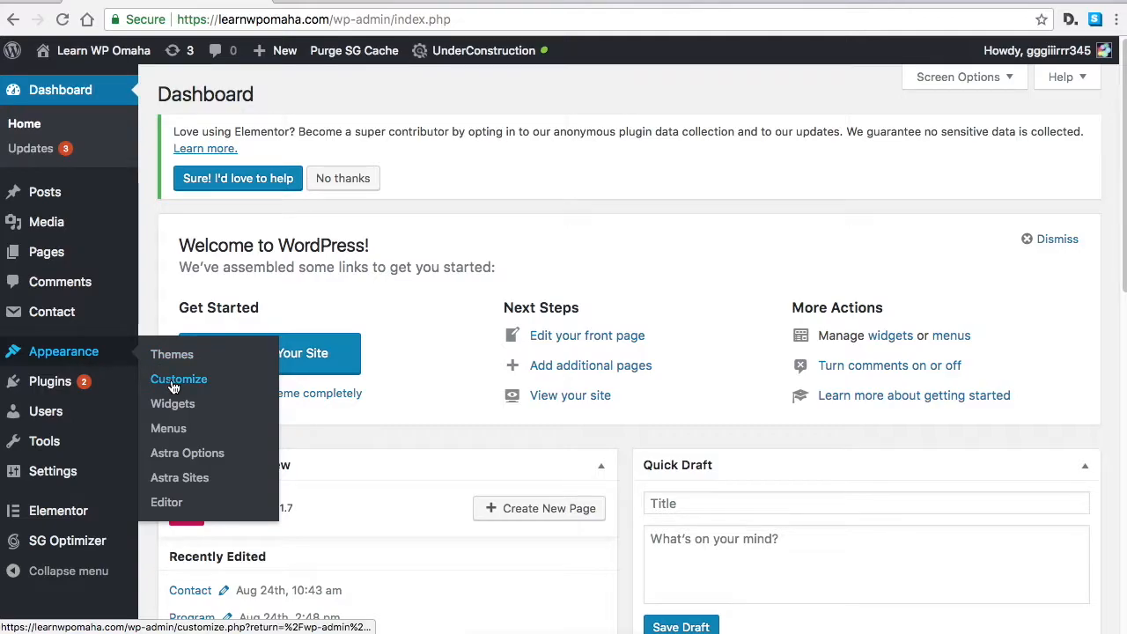
{"action": "left_click", "coordinate": [182, 388]}
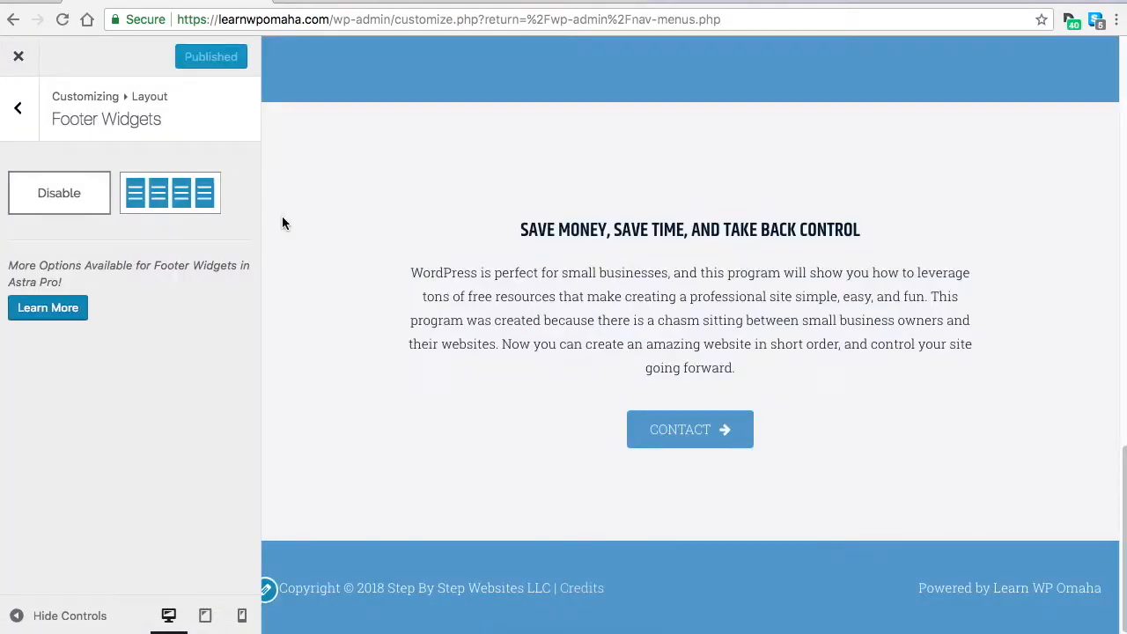
{"action": "scroll", "coordinate": [531, 370], "scroll_direction": "up", "scroll_amount": 20}
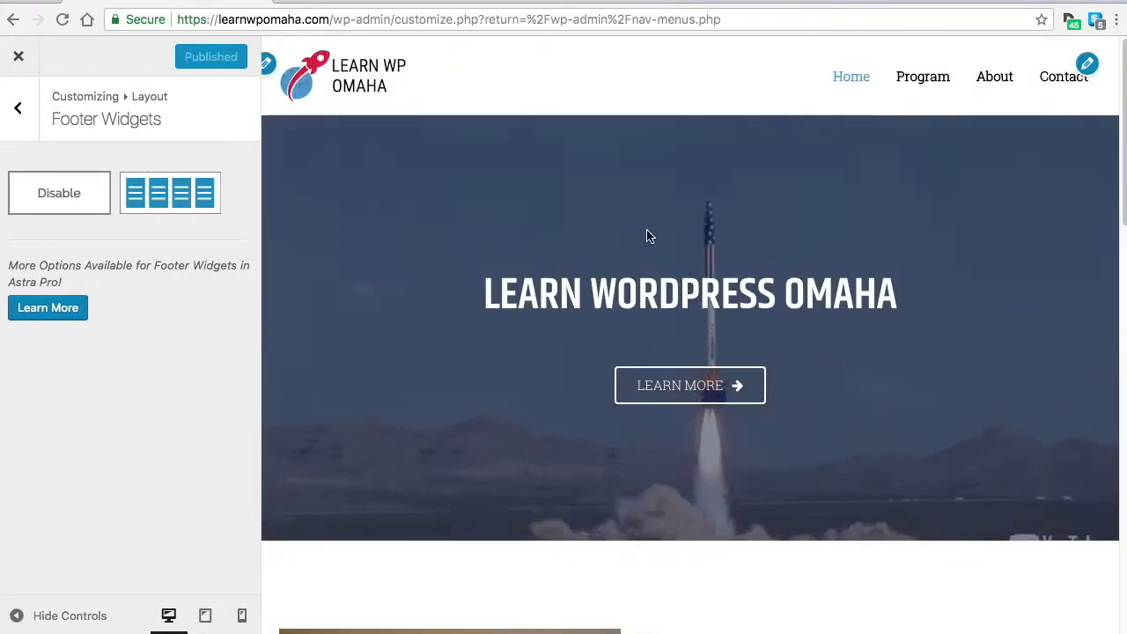
{"action": "scroll", "coordinate": [643, 240], "scroll_direction": "down", "scroll_amount": 4}
{"action": "scroll", "coordinate": [640, 244], "scroll_direction": "down", "scroll_amount": 10}
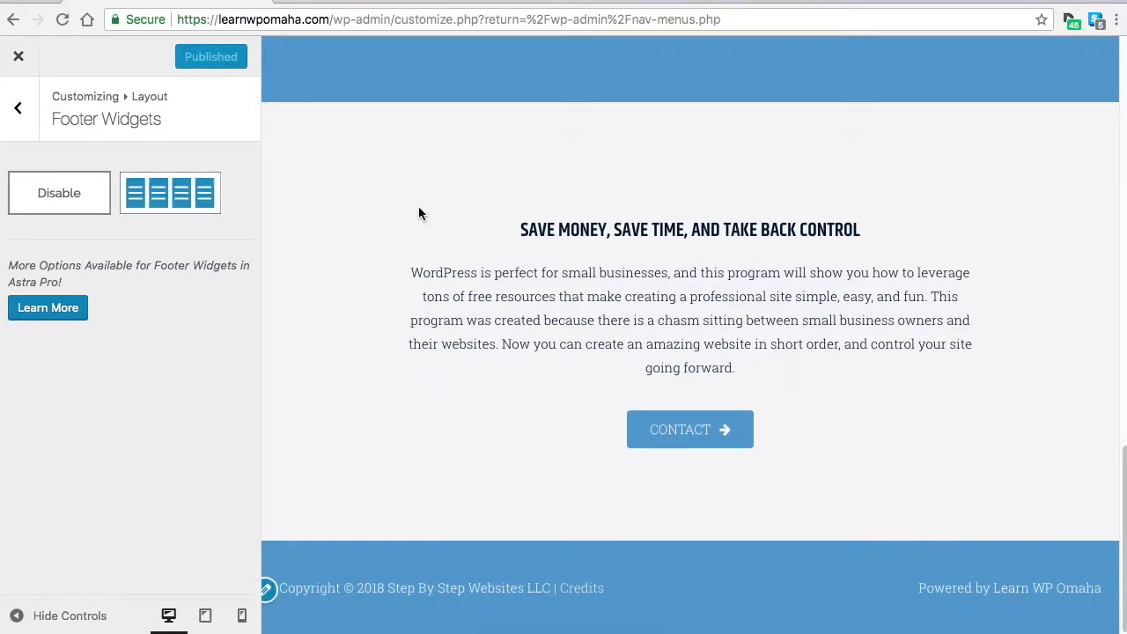
Step: Open the Footer Bar settings within the theme's footer layout options
{"action": "left_click", "coordinate": [19, 110]}
{"action": "left_click", "coordinate": [37, 128]}
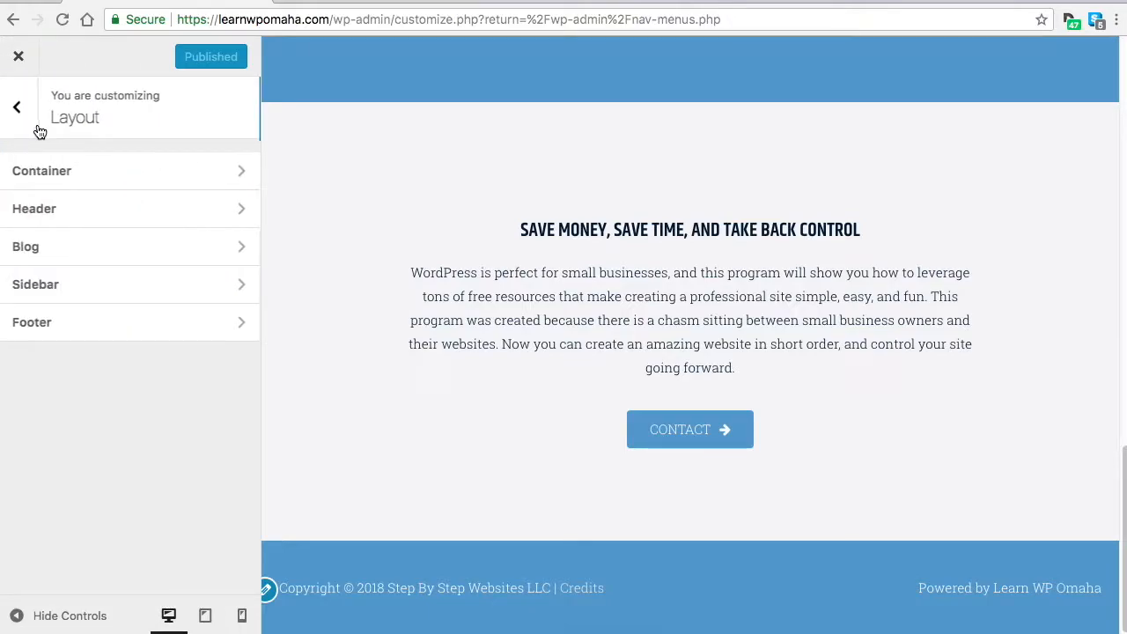
{"action": "left_click", "coordinate": [35, 129]}
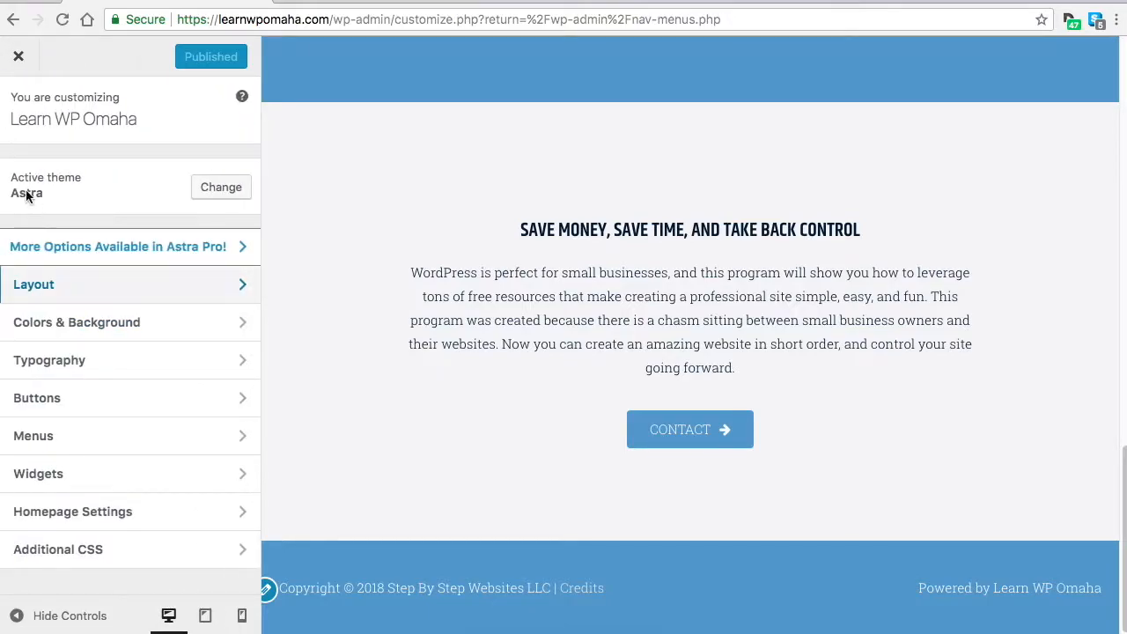
{"action": "left_click", "coordinate": [73, 292]}
{"action": "left_click", "coordinate": [77, 324]}
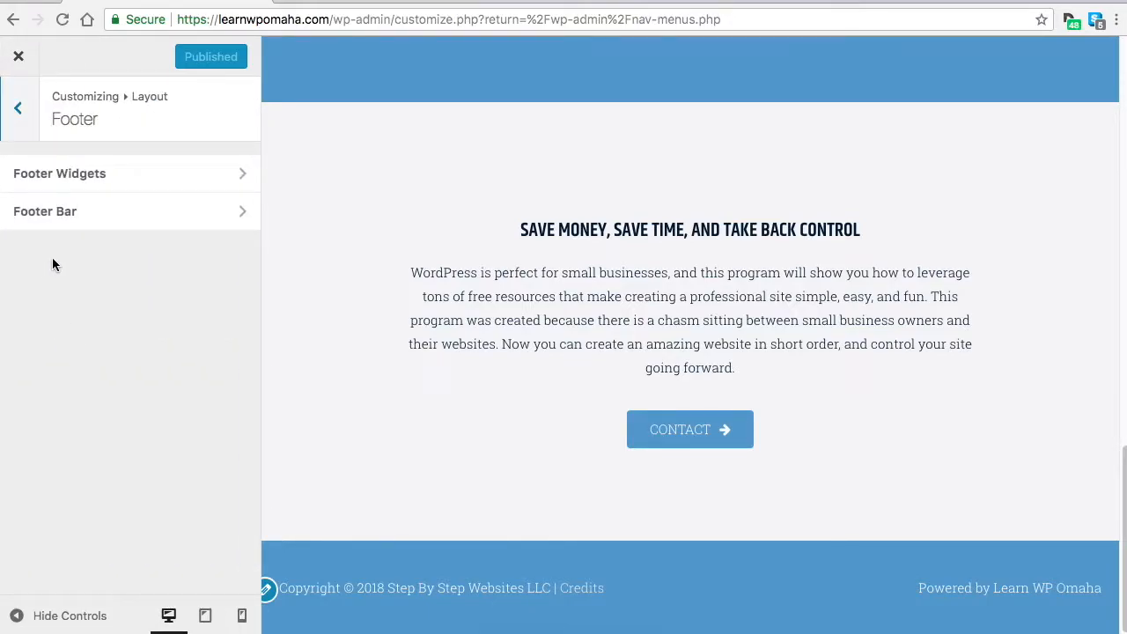
{"action": "left_click", "coordinate": [90, 220]}
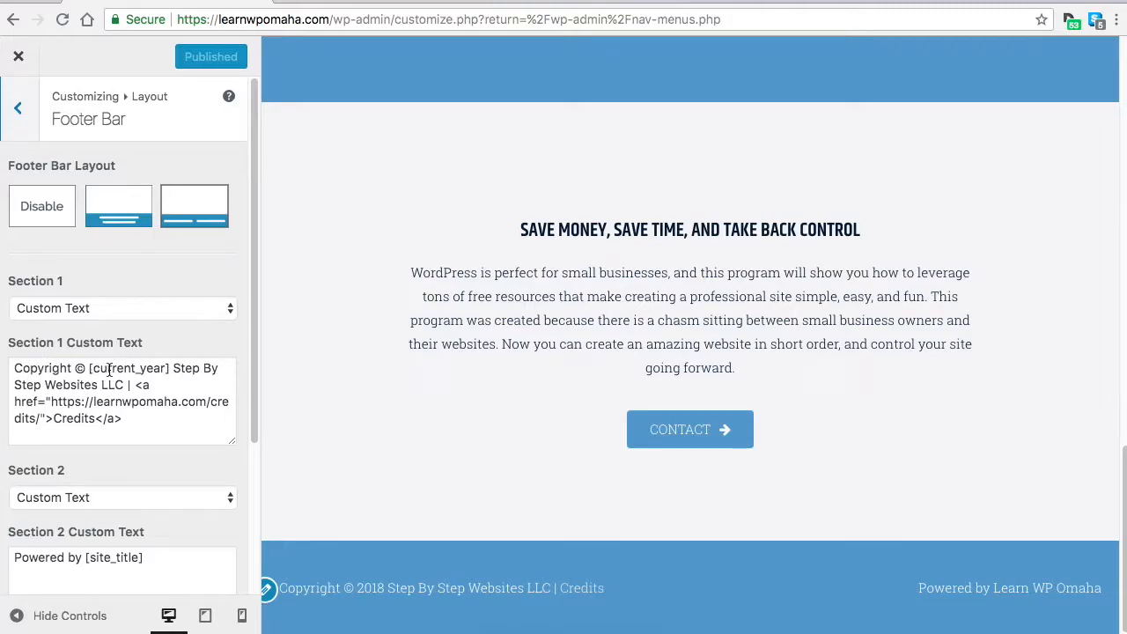
Step: Replace the Credits link address in the footer bar's Section 1 custom text with the placeholder #
{"action": "double_click", "coordinate": [187, 368]}
{"action": "left_click_drag", "start_coordinate": [15, 385], "coordinate": [133, 385]}
{"action": "left_click", "coordinate": [135, 385]}
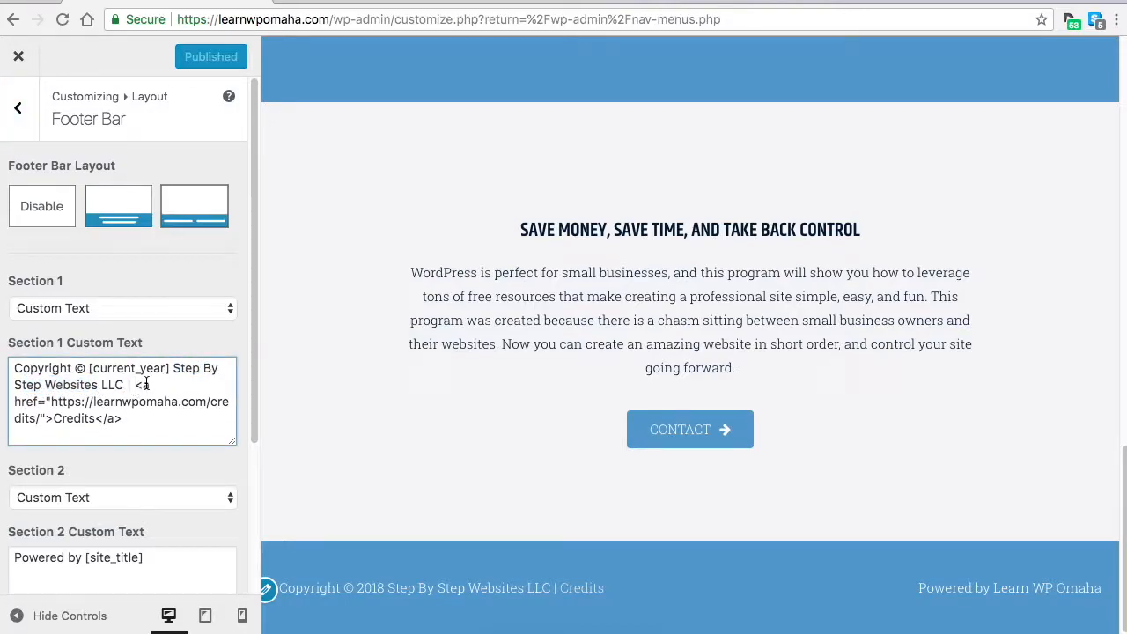
{"action": "left_click_drag", "start_coordinate": [53, 402], "coordinate": [39, 421]}
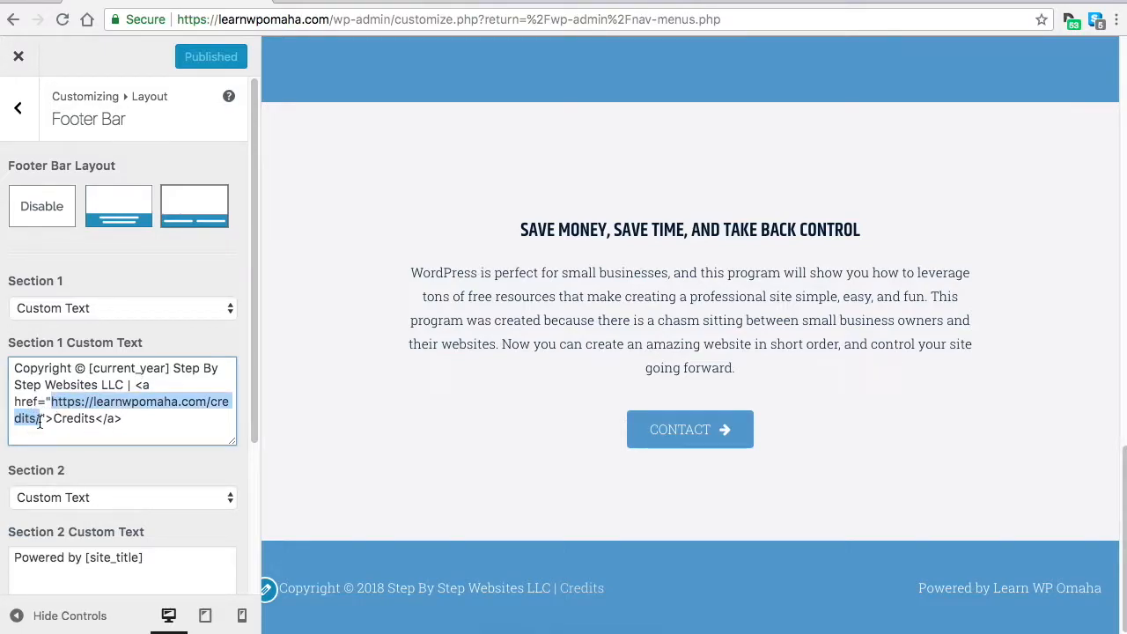
{"action": "type", "text": "#"}
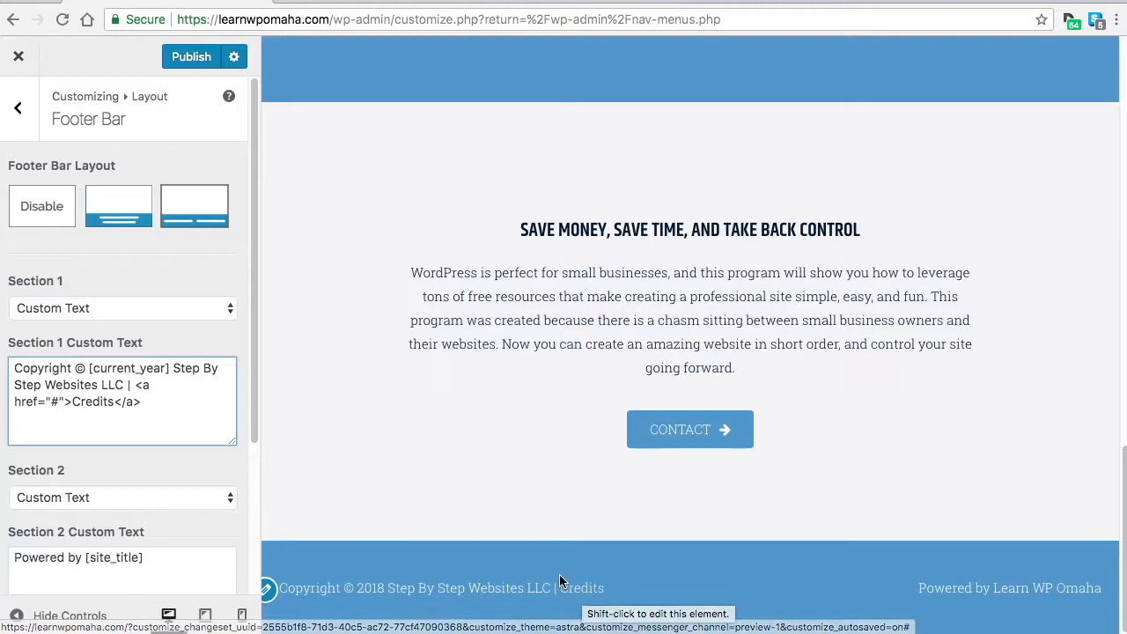
Step: Set Section 2 of the footer bar to None
{"action": "scroll", "coordinate": [196, 378], "scroll_direction": "down", "scroll_amount": 2}
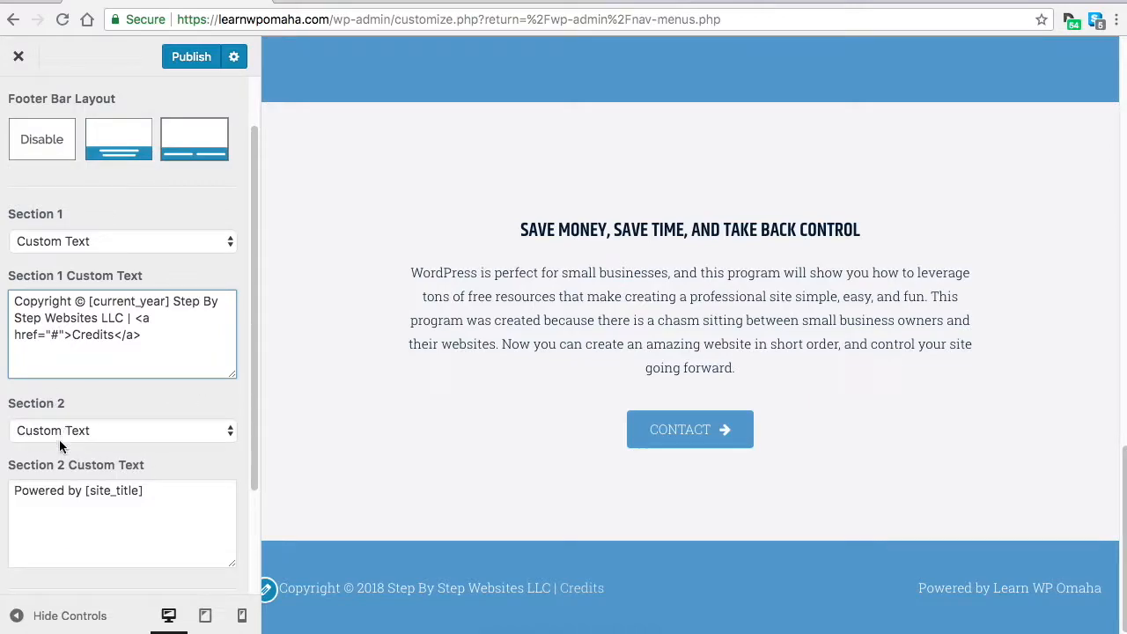
{"action": "left_click", "coordinate": [144, 431]}
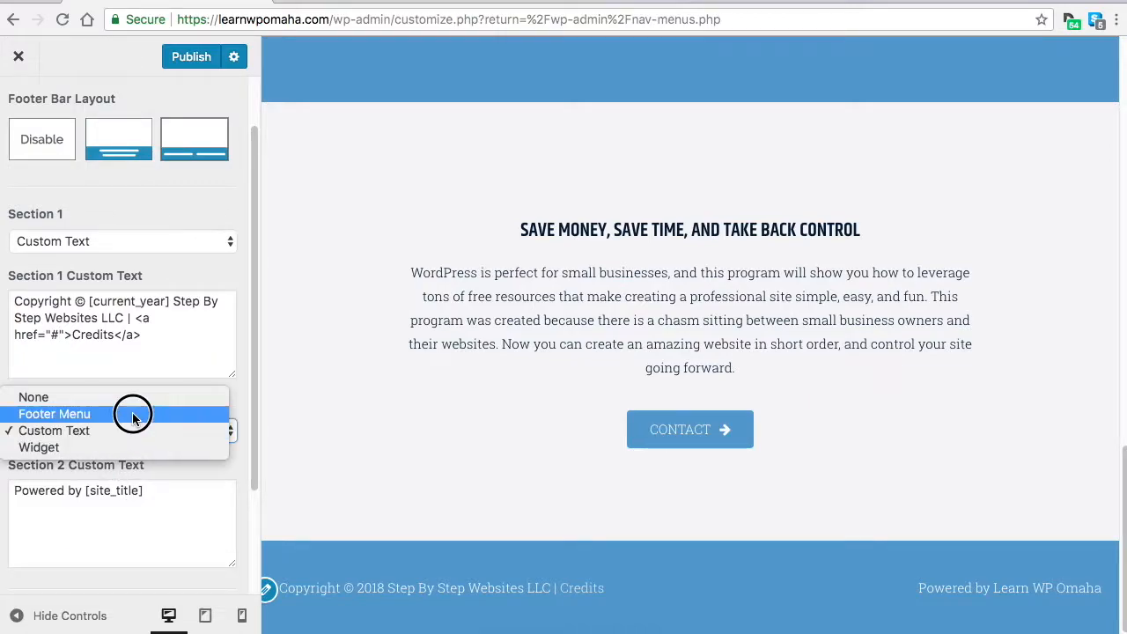
{"action": "left_click", "coordinate": [131, 406]}
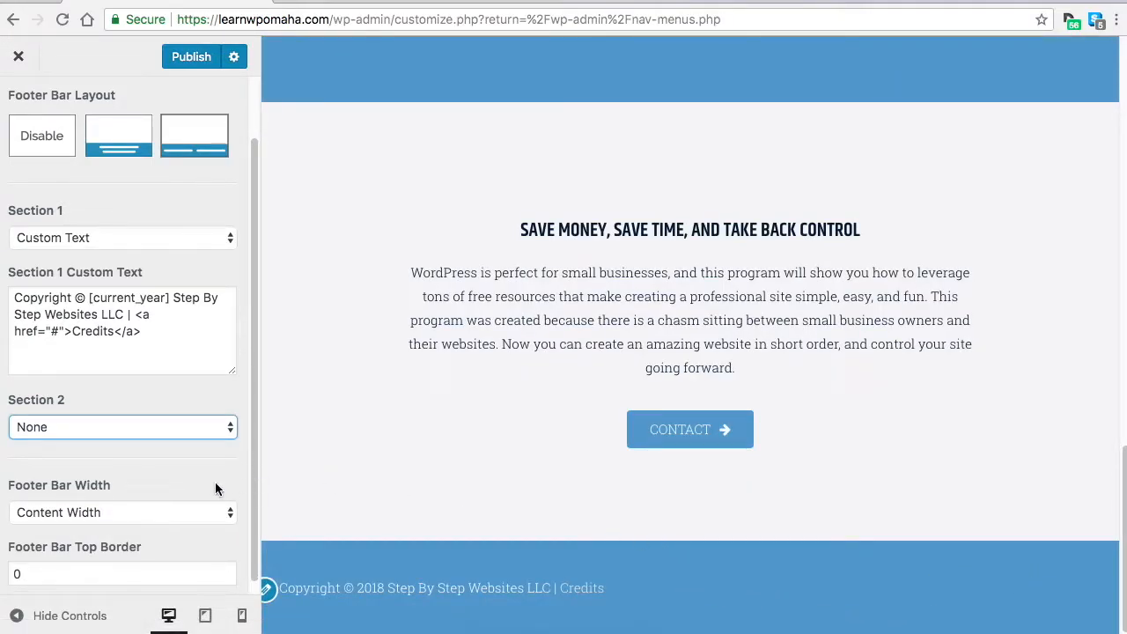
Step: Publish the footer bar changes and leave the theme customizer
{"action": "scroll", "coordinate": [222, 450], "scroll_direction": "down", "scroll_amount": 1}
{"action": "left_click", "coordinate": [200, 58]}
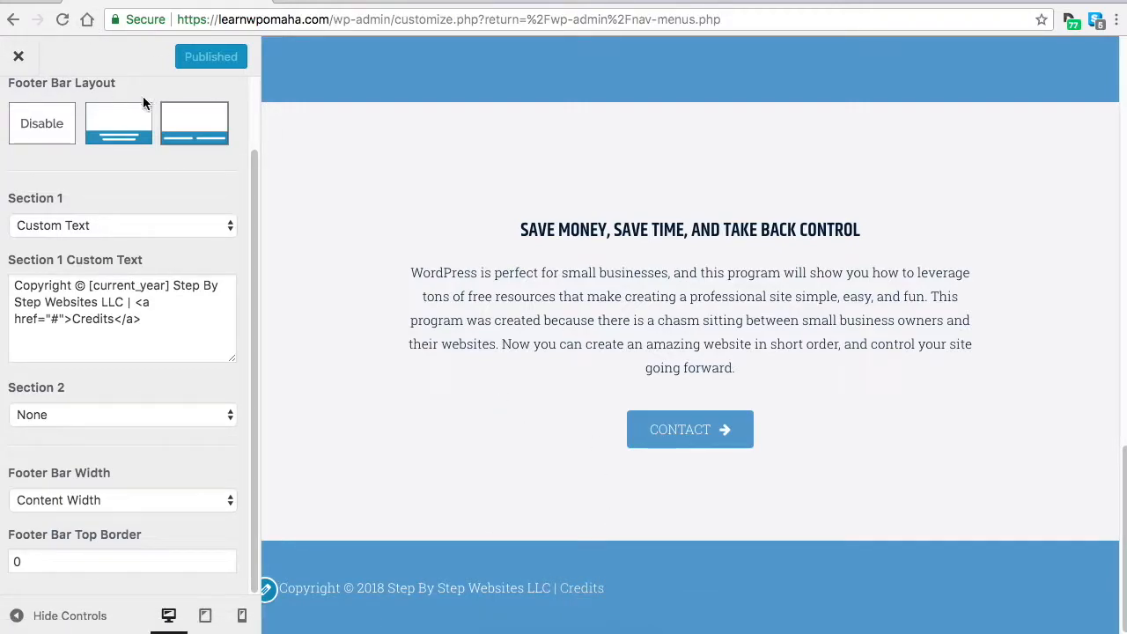
{"action": "left_click", "coordinate": [19, 59]}
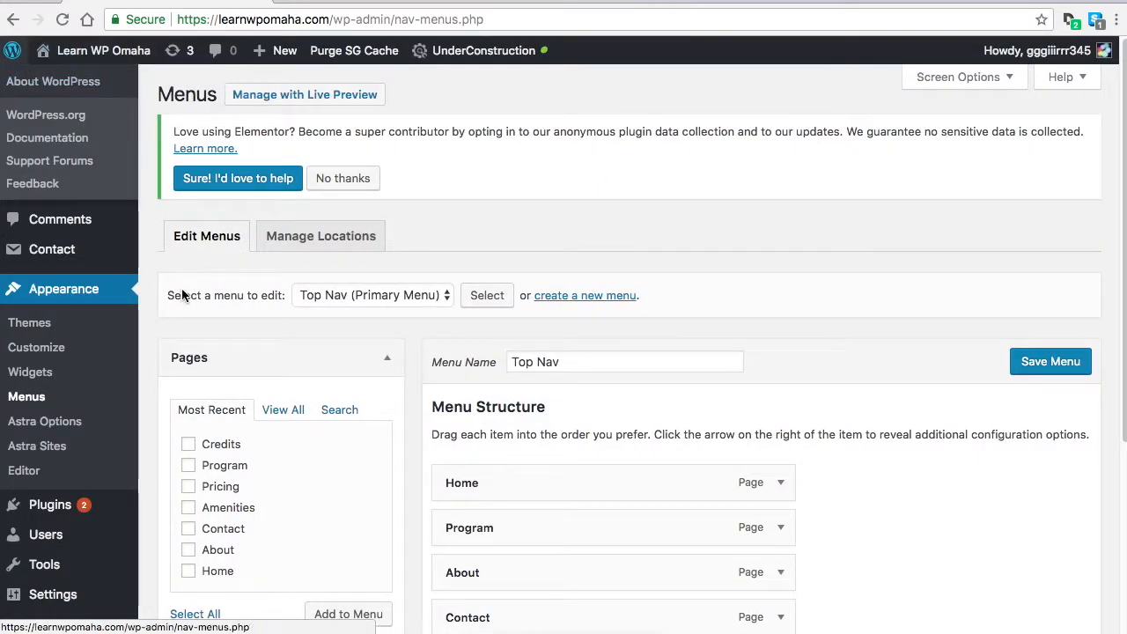
Step: Move the existing Credits page to the trash from the list of all pages
{"action": "mouse_move", "coordinate": [50, 190]}
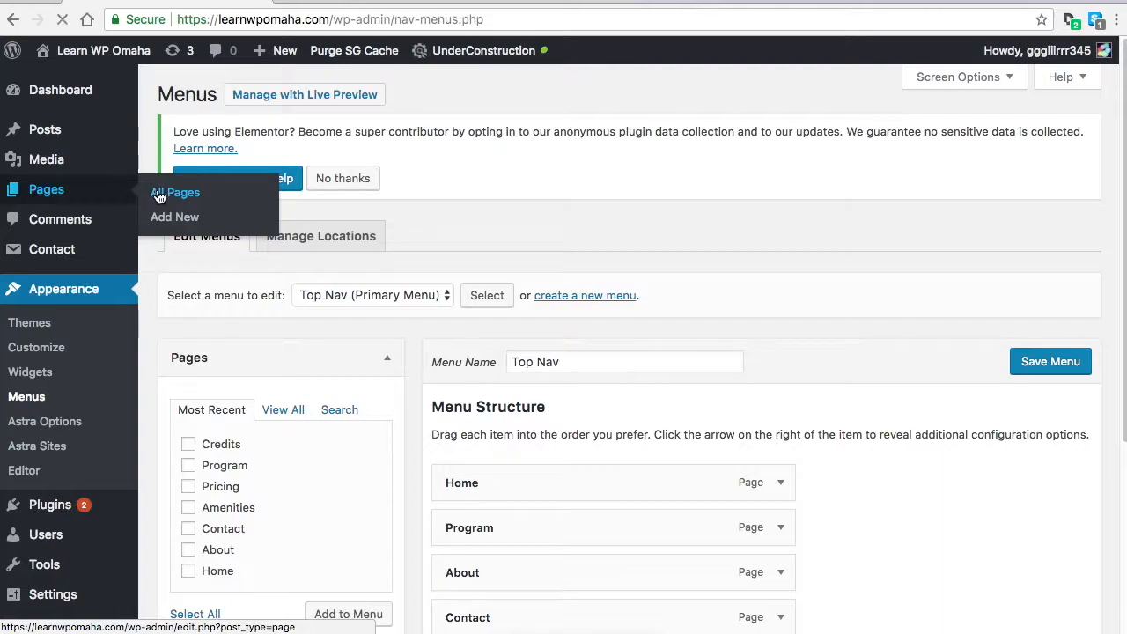
{"action": "left_click", "coordinate": [158, 192]}
{"action": "scroll", "coordinate": [264, 290], "scroll_direction": "down", "scroll_amount": 2}
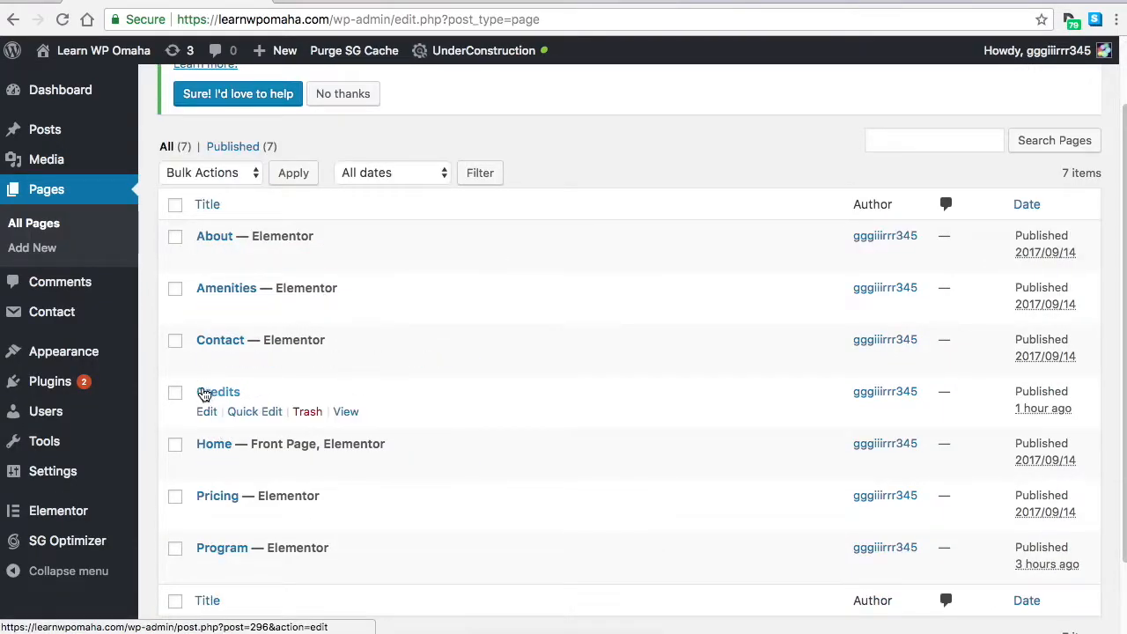
{"action": "left_click", "coordinate": [306, 415]}
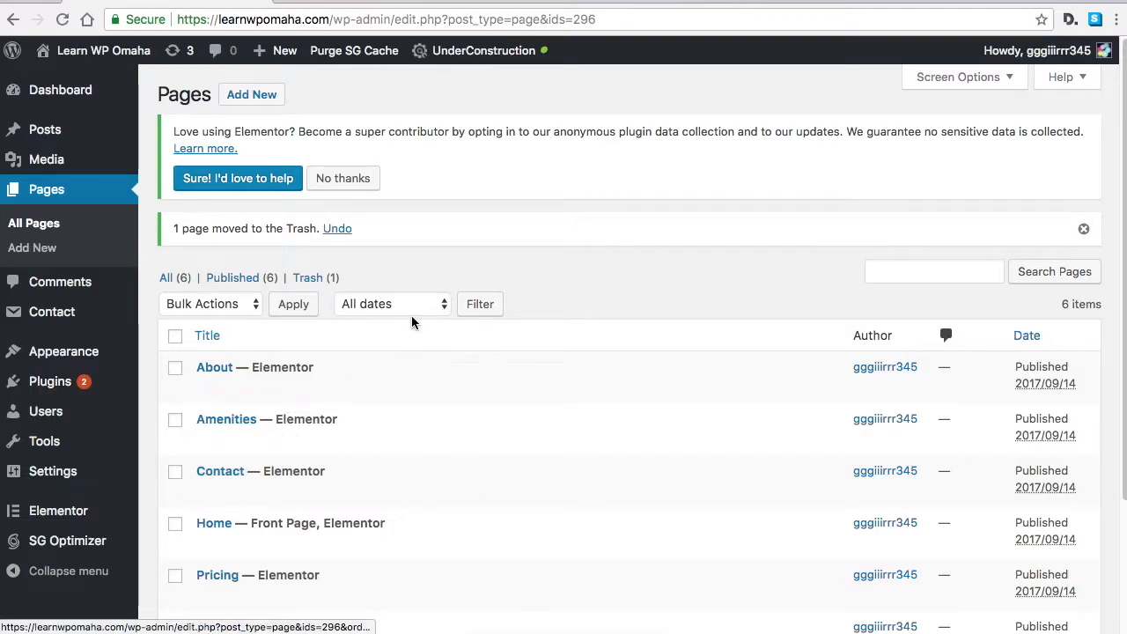
{"action": "scroll", "coordinate": [617, 379], "scroll_direction": "down", "scroll_amount": 3}
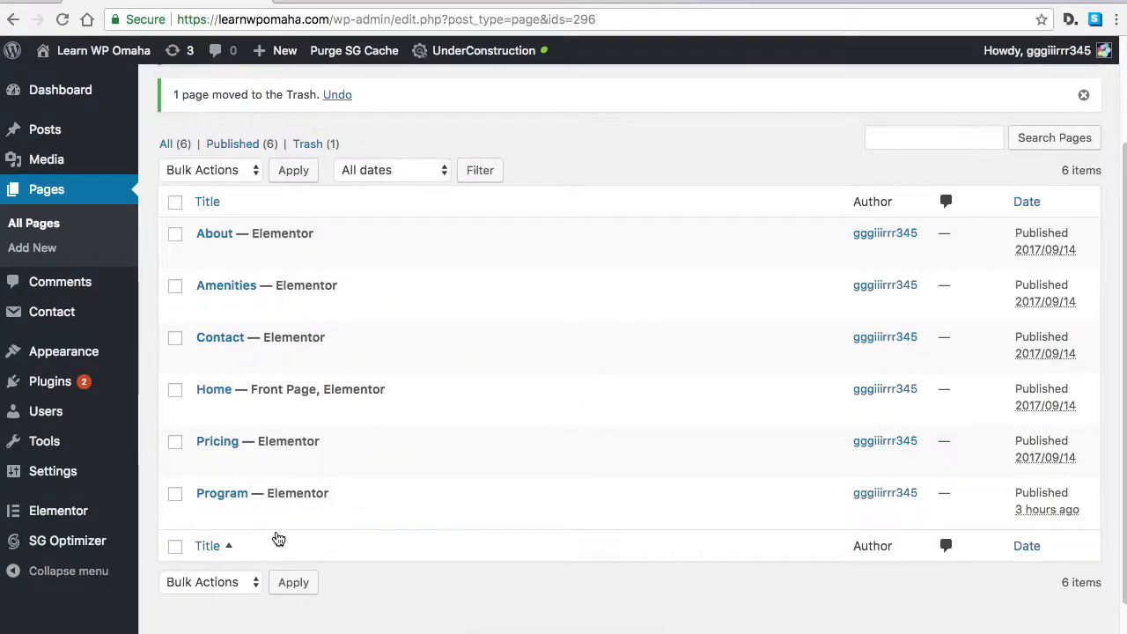
{"action": "scroll", "coordinate": [269, 489], "scroll_direction": "up", "scroll_amount": 3}
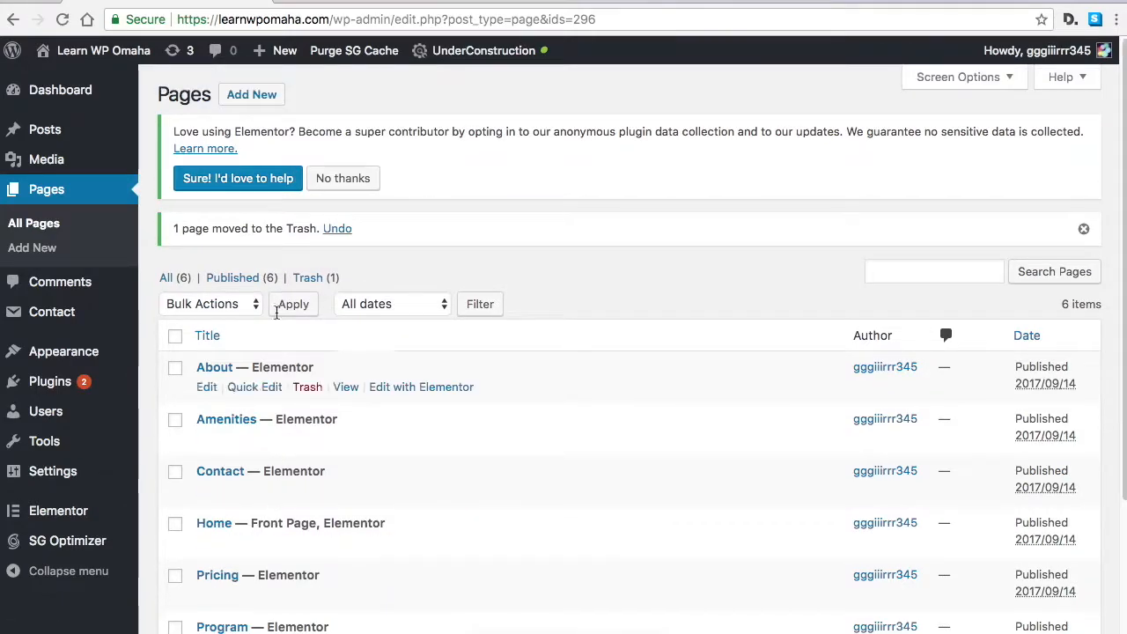
Step: Create a new page titled Credits in the classic editor
{"action": "left_click", "coordinate": [259, 101]}
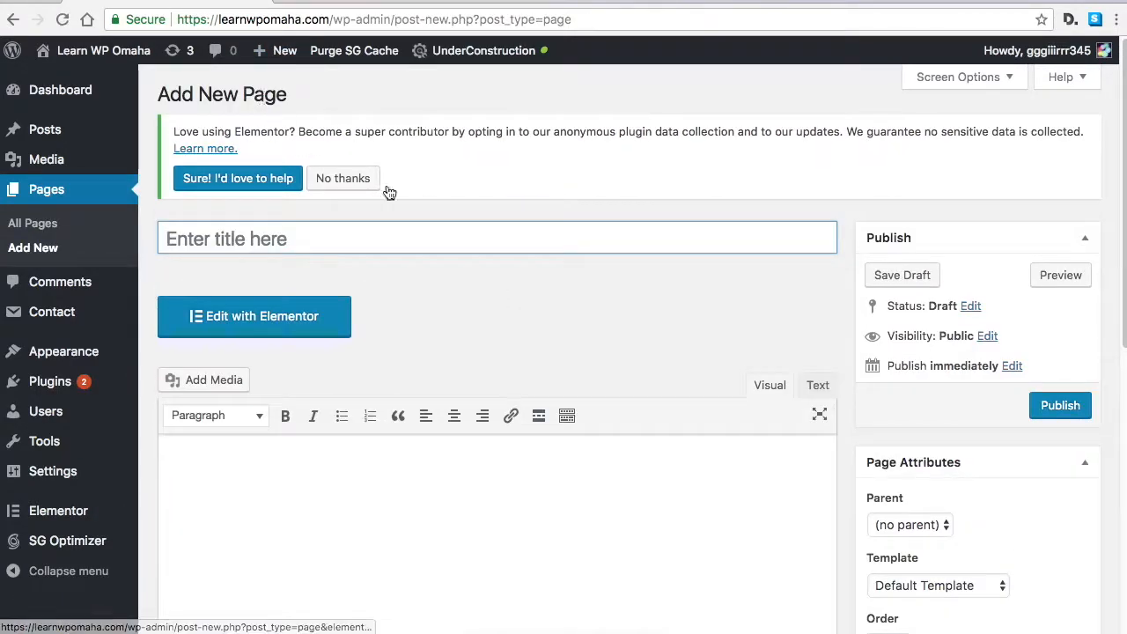
{"action": "type", "text": "Credits"}
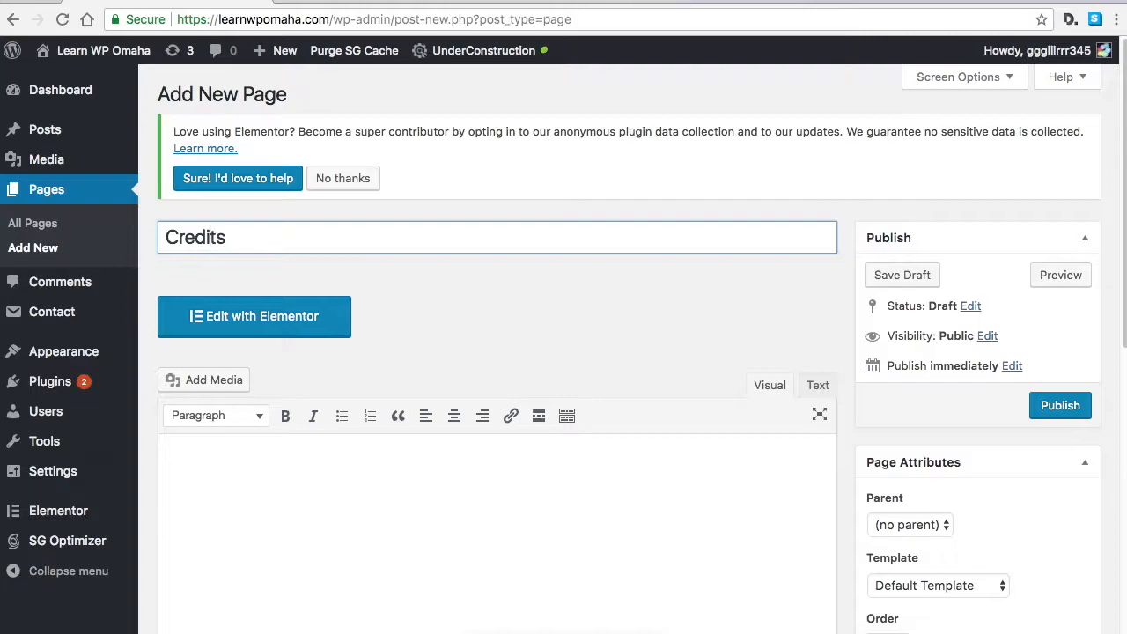
{"action": "scroll", "coordinate": [823, 327], "scroll_direction": "down", "scroll_amount": 5}
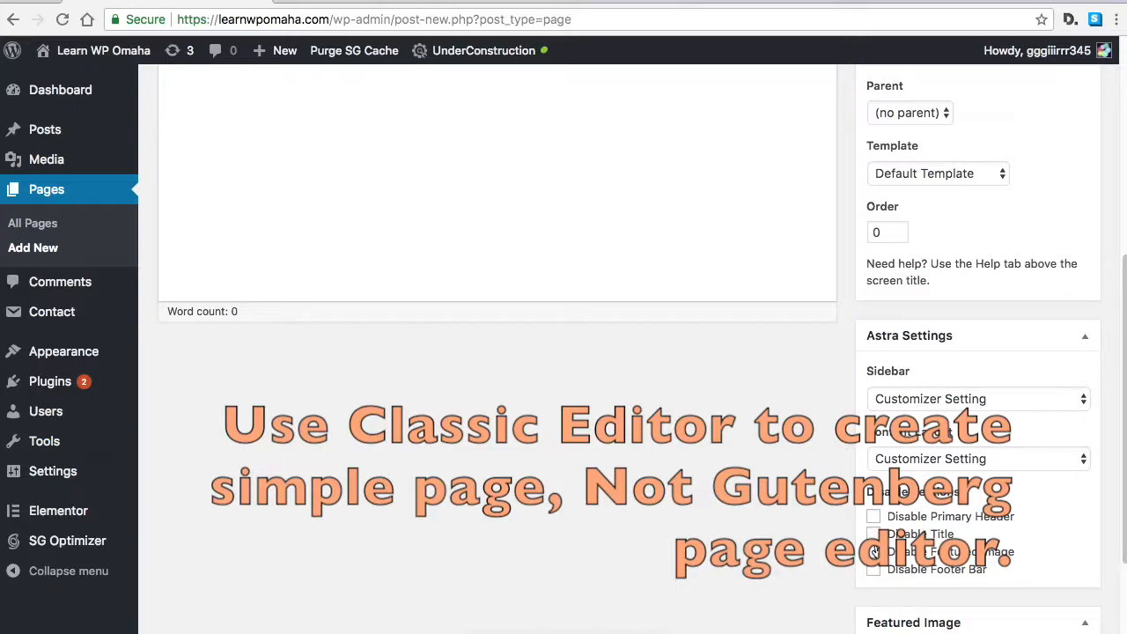
{"action": "scroll", "coordinate": [779, 521], "scroll_direction": "up", "scroll_amount": 5}
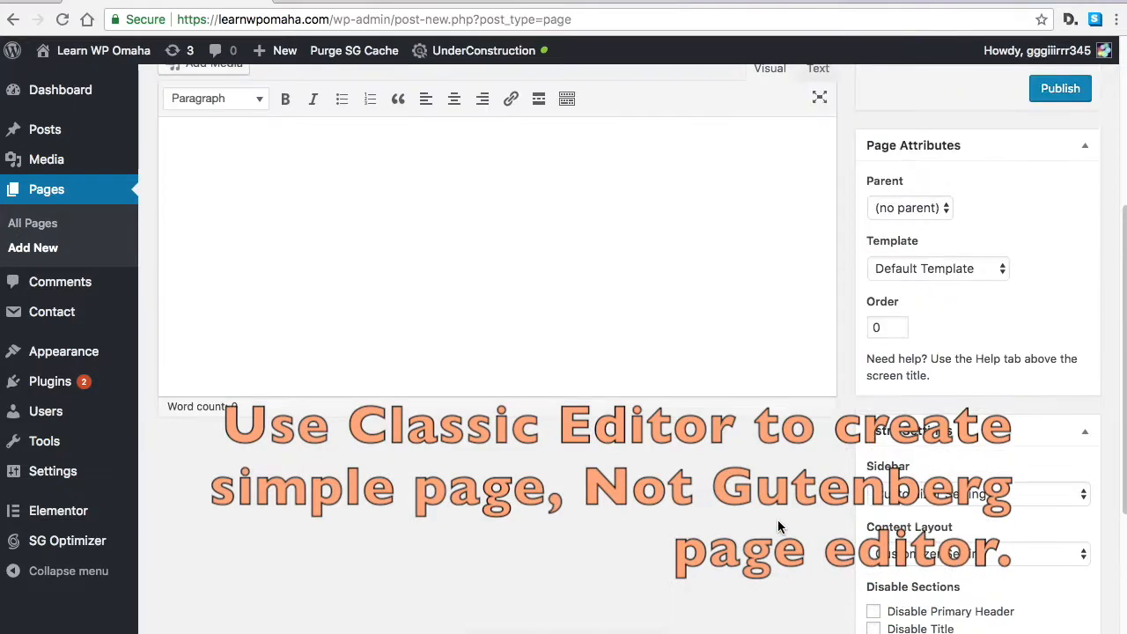
{"action": "scroll", "coordinate": [496, 408], "scroll_direction": "down", "scroll_amount": 3}
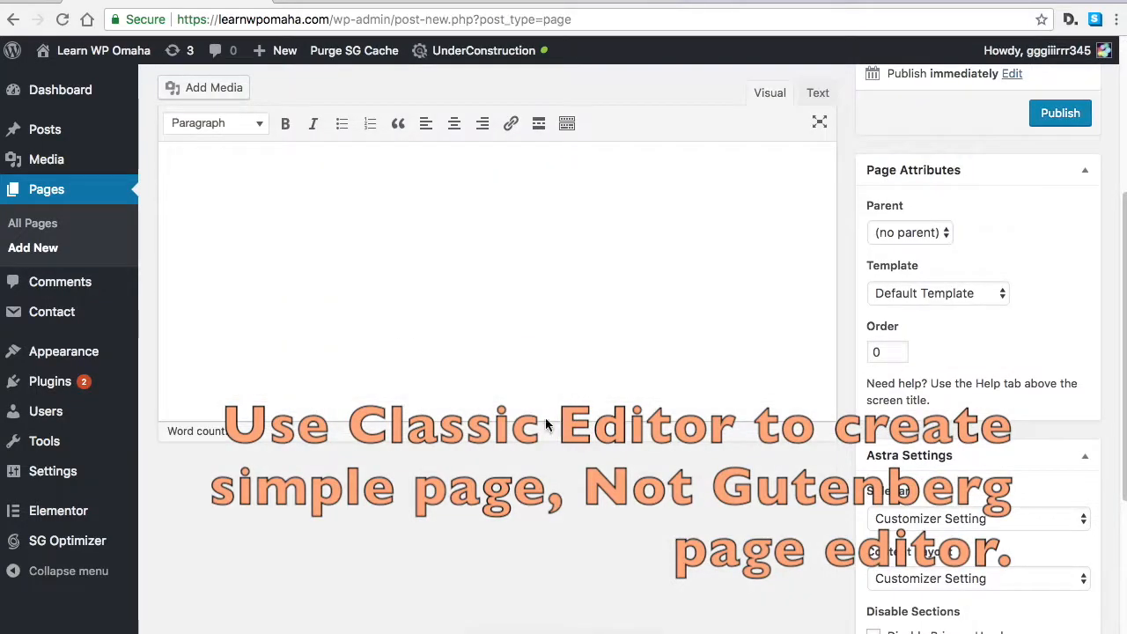
{"action": "scroll", "coordinate": [417, 229], "scroll_direction": "up", "scroll_amount": 1}
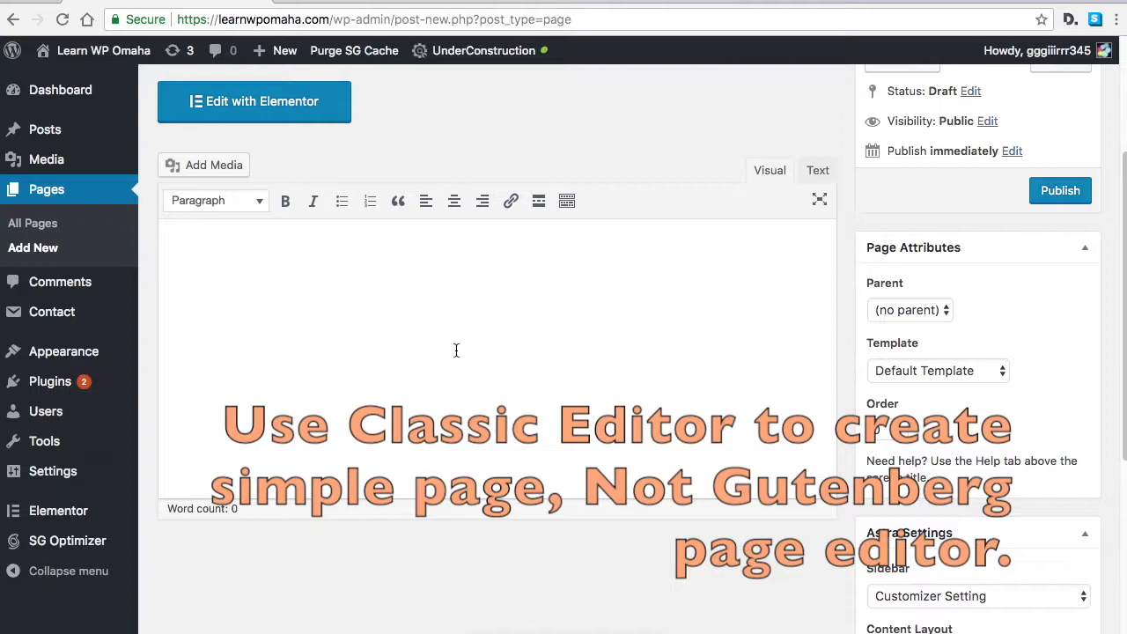
Step: Add a bulleted line to the Credits page reading "Logo designed at Design Evo - Designevo.com"
{"action": "left_click", "coordinate": [343, 212]}
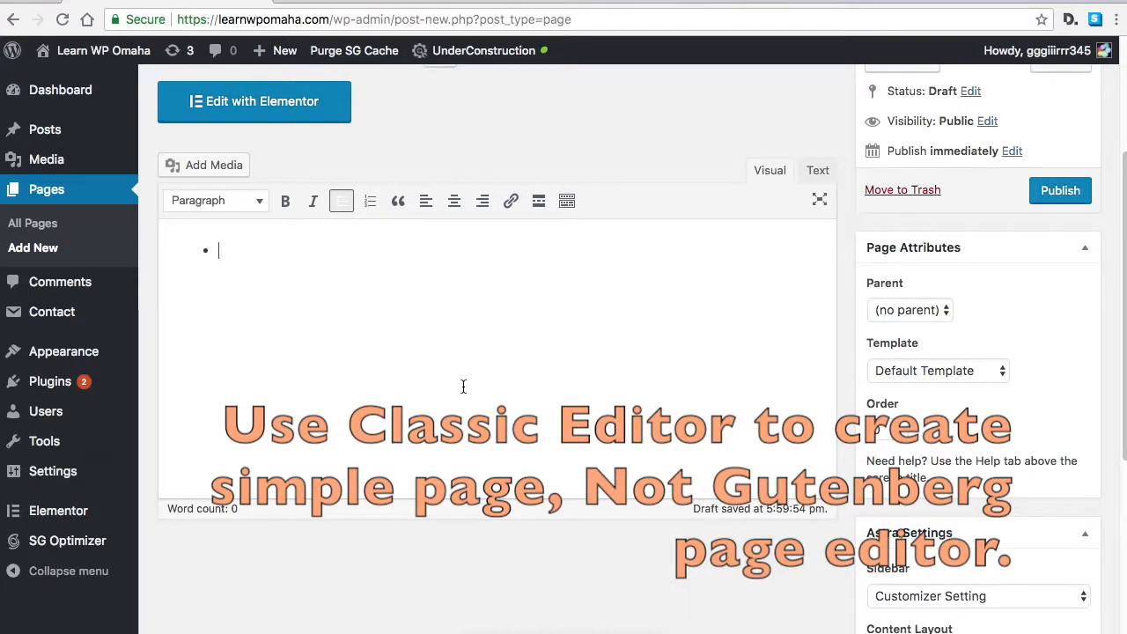
{"action": "type", "text": "Logo des"}
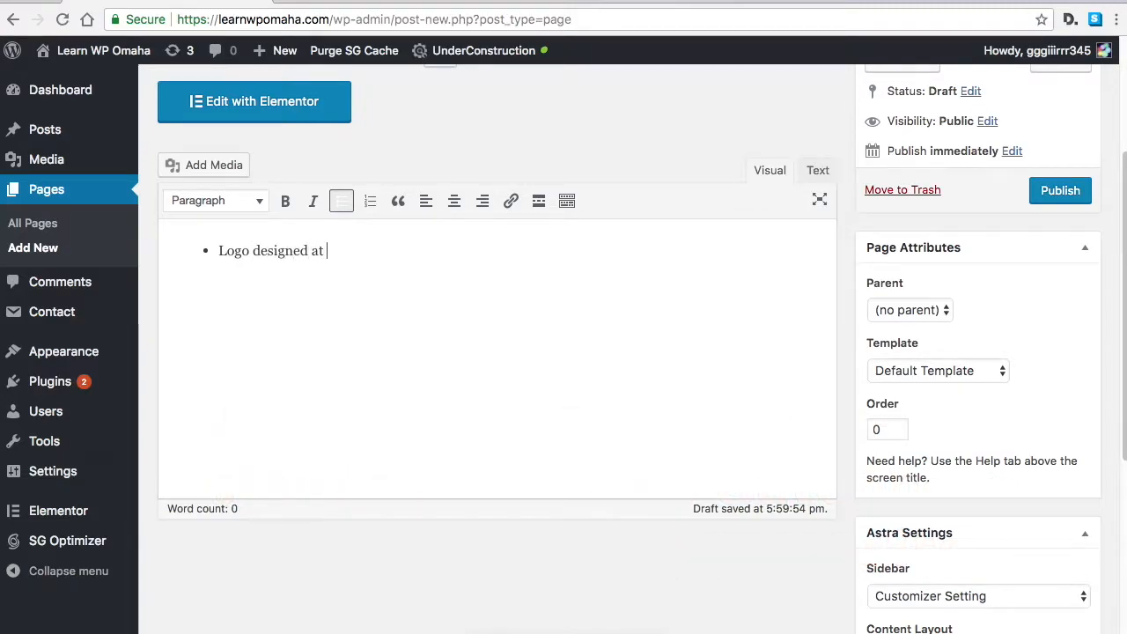
{"action": "type", "text": "ign Evo - Designevo.com"}
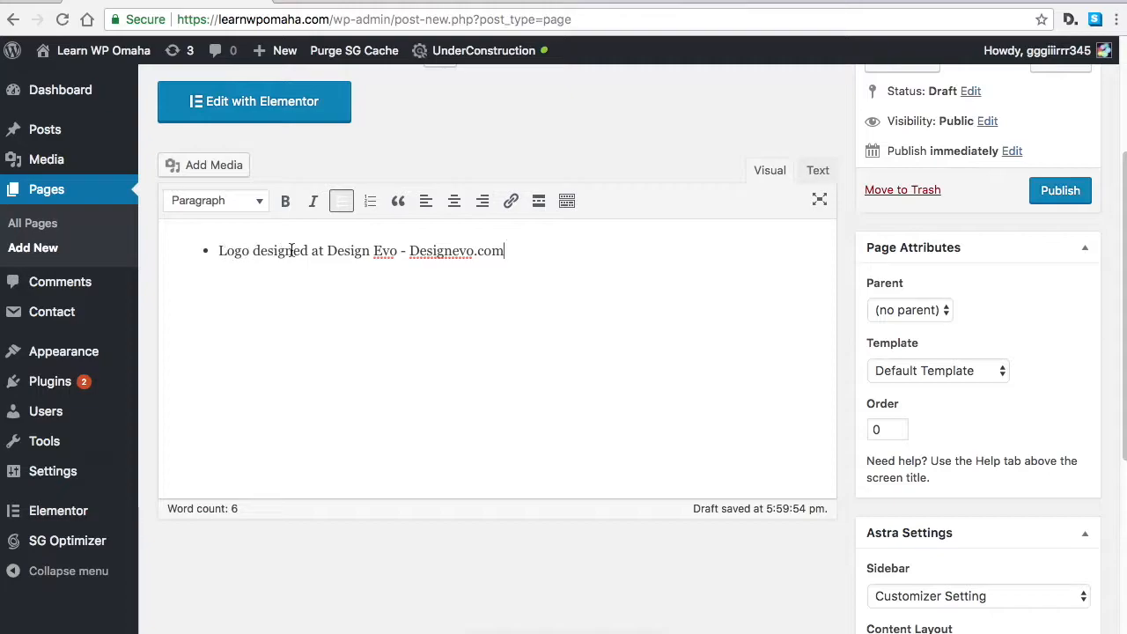
{"action": "scroll", "coordinate": [576, 309], "scroll_direction": "up", "scroll_amount": 2}
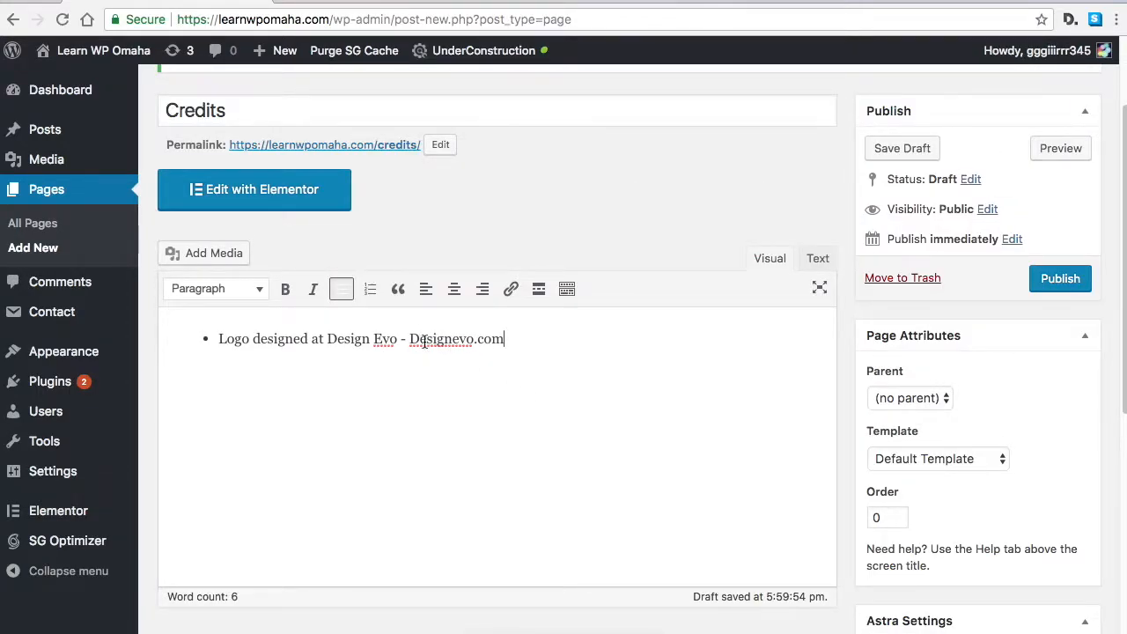
{"action": "left_click_drag", "start_coordinate": [411, 338], "coordinate": [499, 340]}
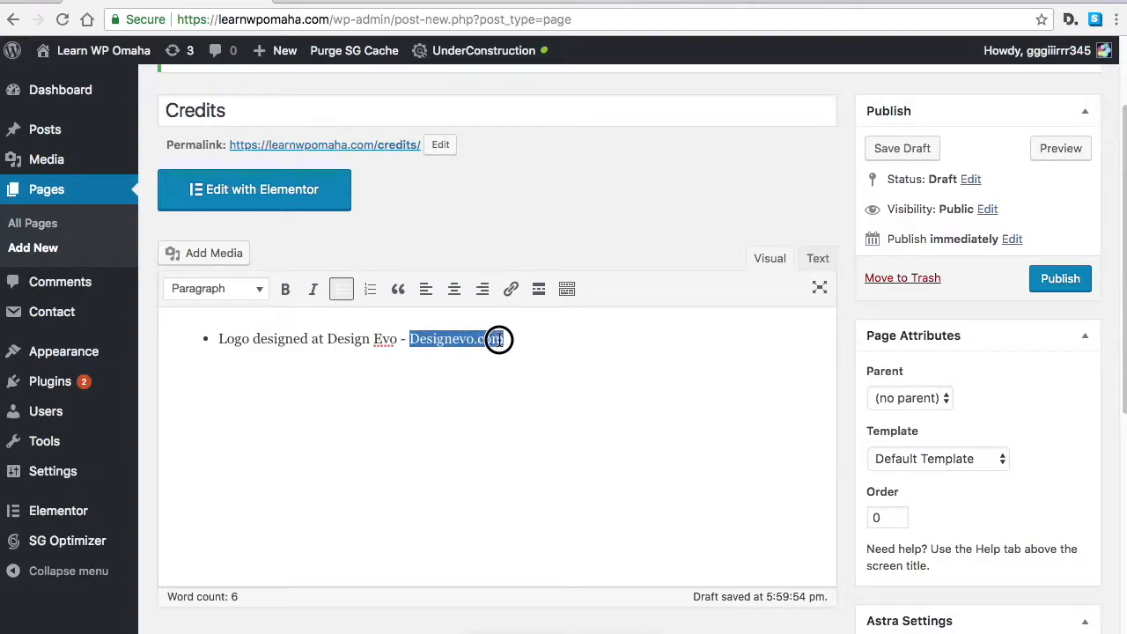
{"action": "left_click", "coordinate": [531, 344]}
{"action": "left_click_drag", "start_coordinate": [411, 341], "coordinate": [500, 343]}
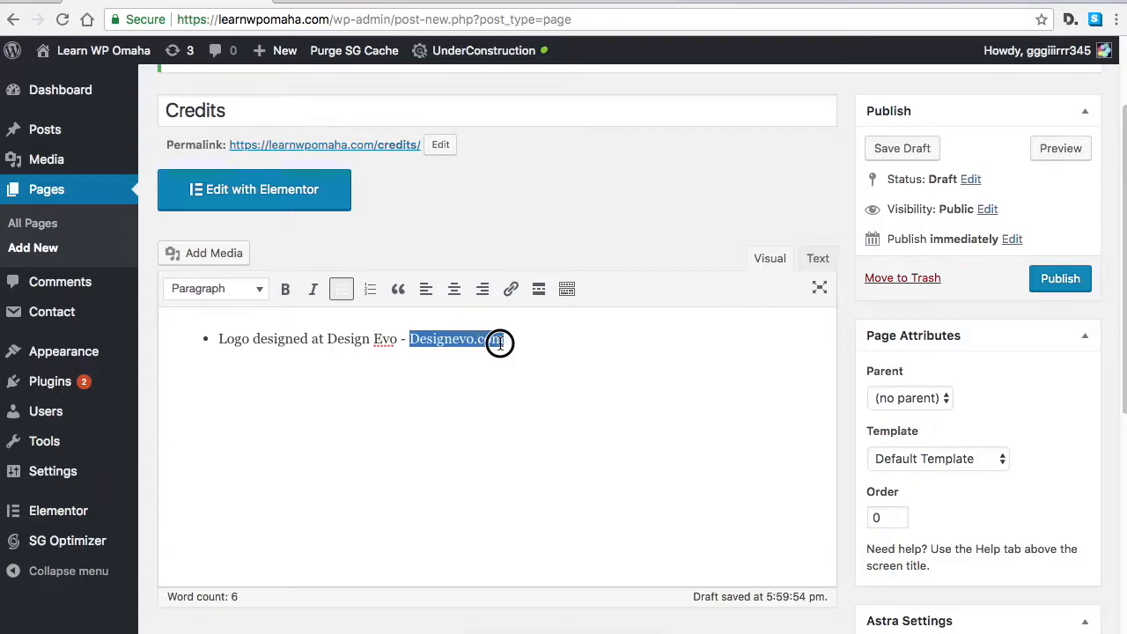
{"action": "left_click", "coordinate": [510, 289]}
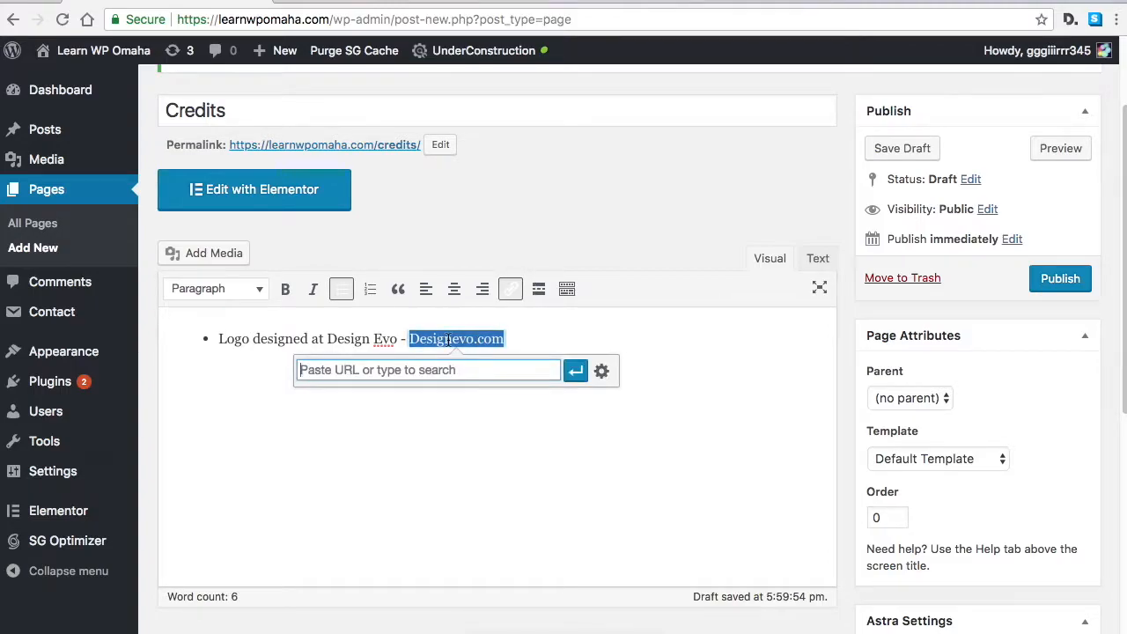
{"action": "type", "text": "https:"}
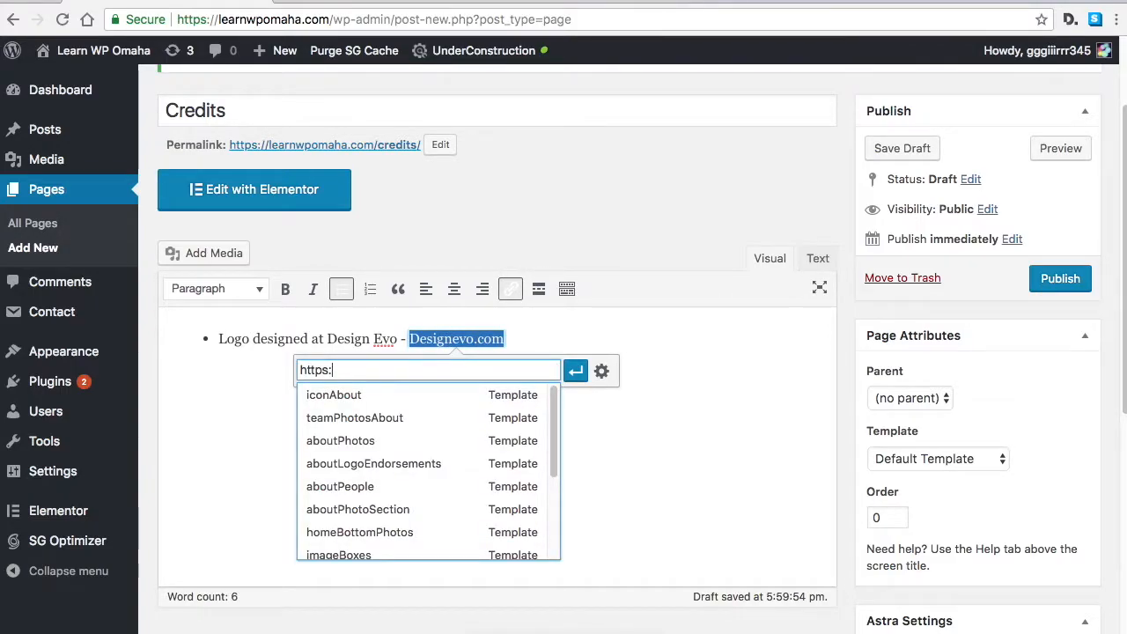
{"action": "type", "text": "//designevo.com"}
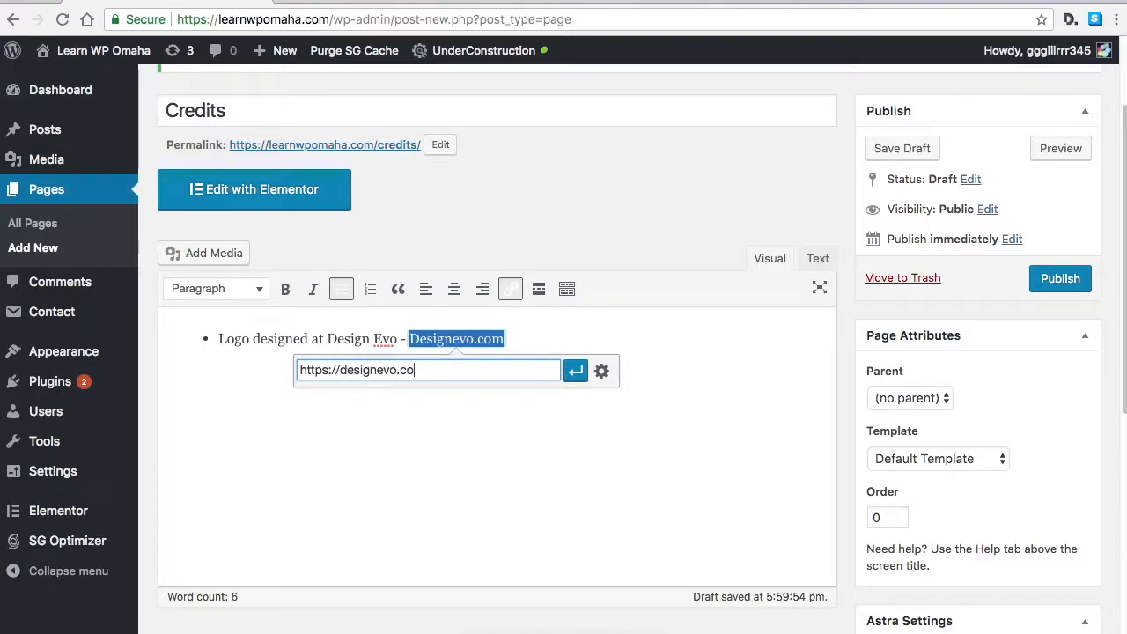
{"action": "left_click", "coordinate": [575, 371]}
{"action": "left_click", "coordinate": [579, 381]}
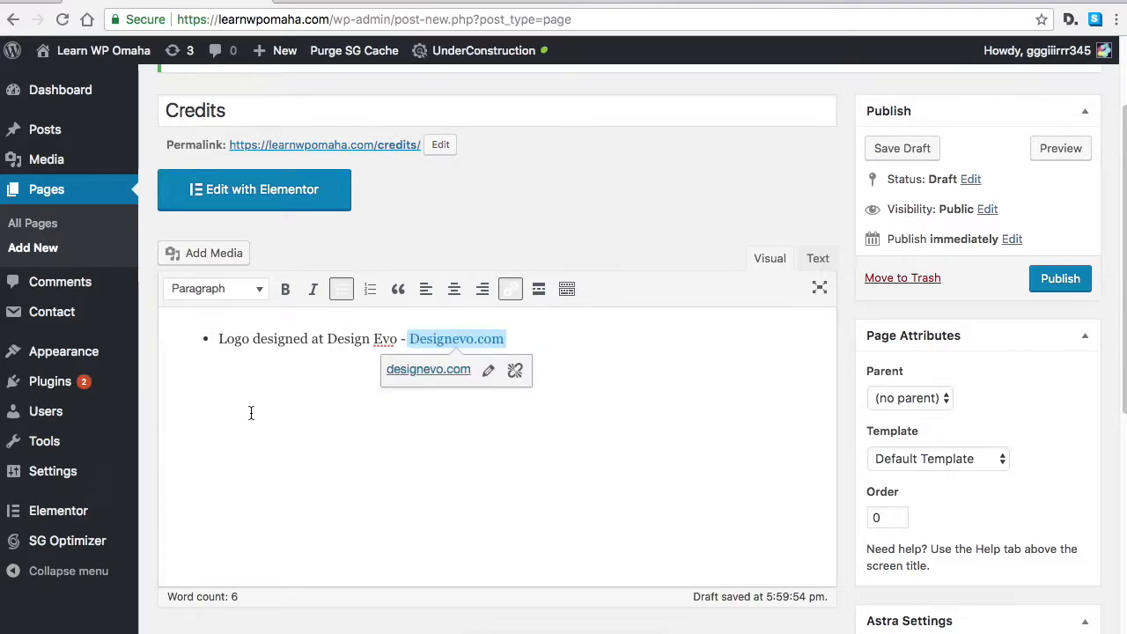
{"action": "left_click", "coordinate": [254, 343]}
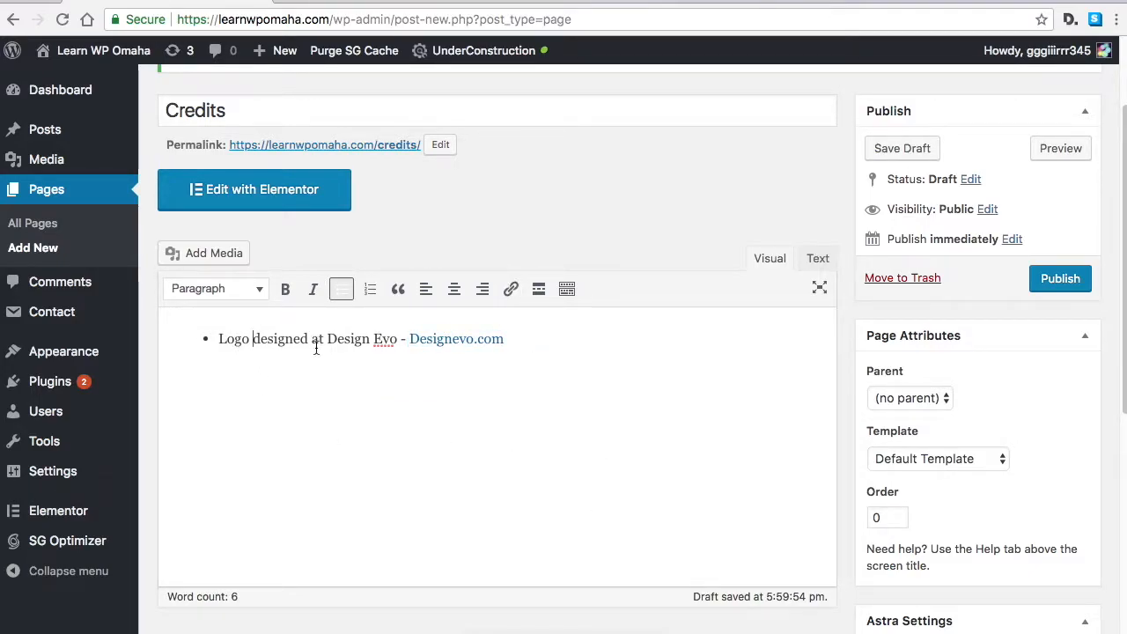
Step: Publish the Credits page and open it on the live site
{"action": "scroll", "coordinate": [550, 326], "scroll_direction": "up", "scroll_amount": 3}
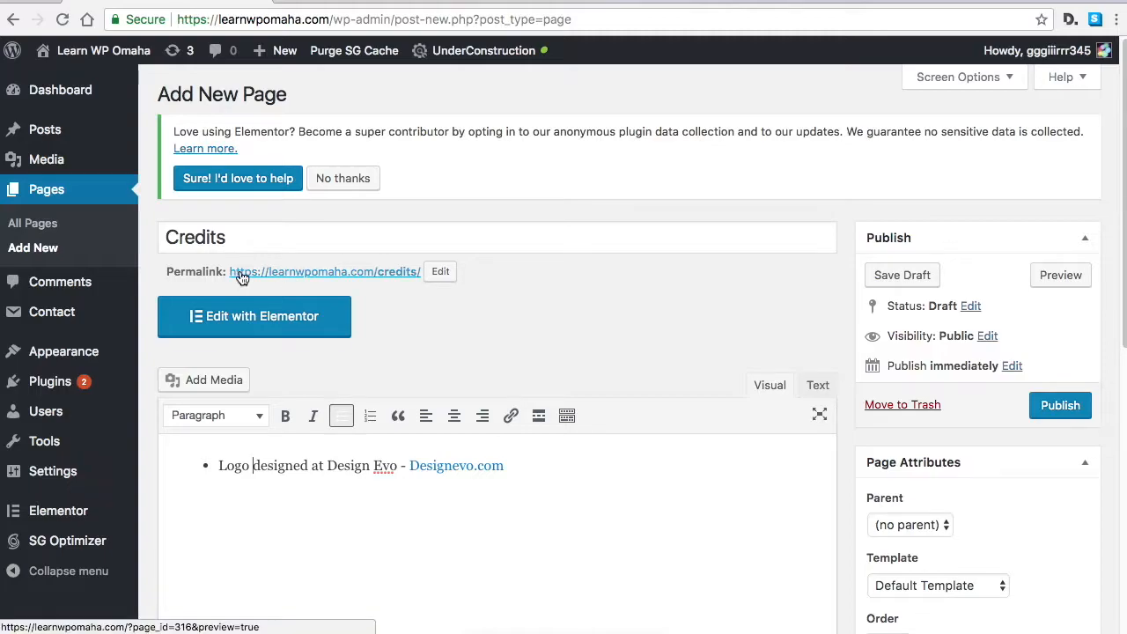
{"action": "left_click", "coordinate": [1060, 406]}
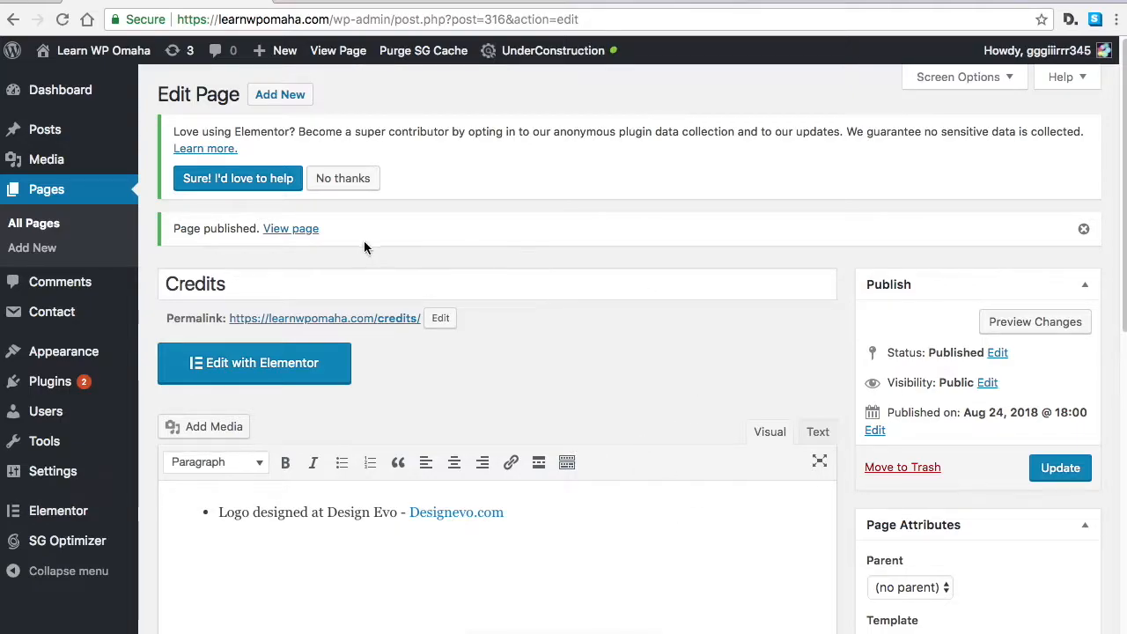
{"action": "left_click", "coordinate": [293, 229]}
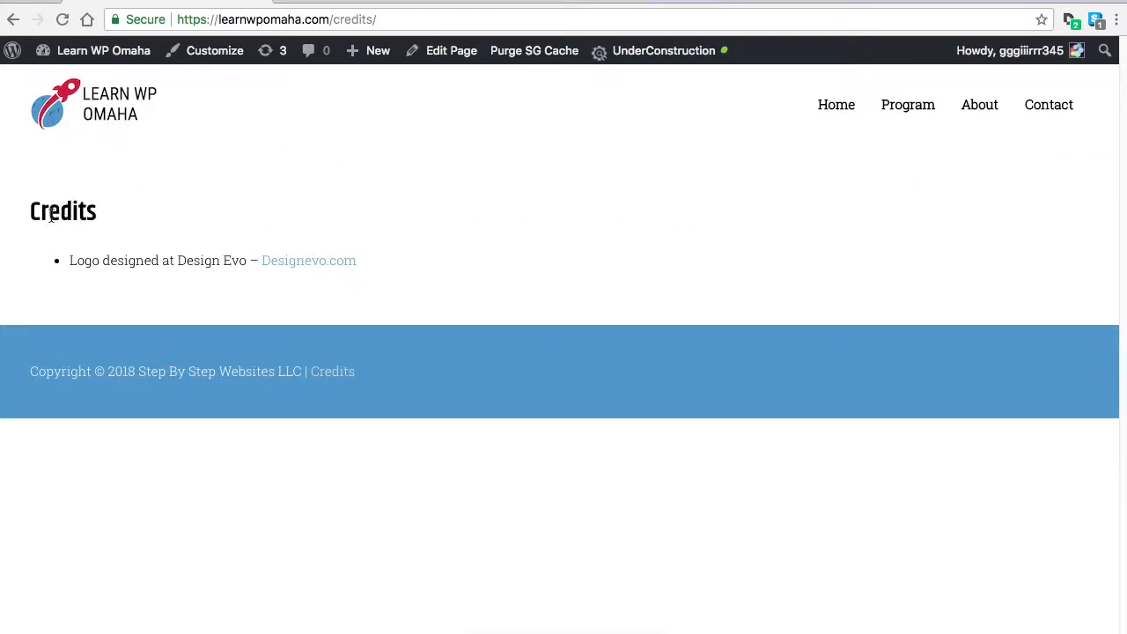
Step: Check the heading and logo attribution on the live Credits page, test the Designevo.com link, and return to the page
{"action": "left_click_drag", "start_coordinate": [26, 216], "coordinate": [100, 210]}
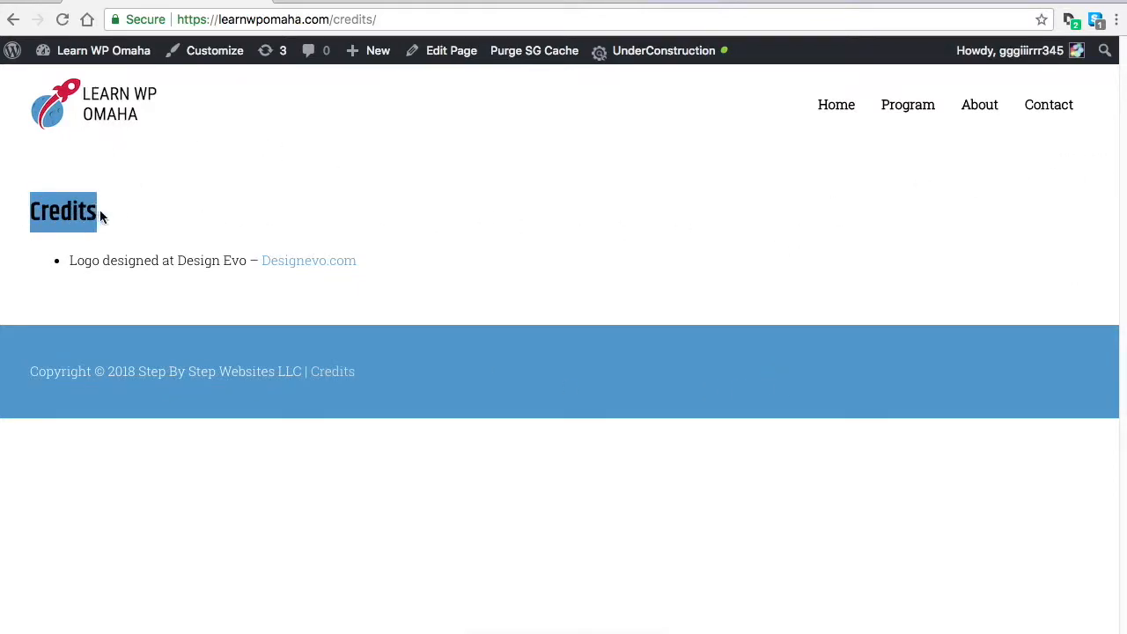
{"action": "left_click", "coordinate": [99, 211]}
{"action": "left_click", "coordinate": [85, 261]}
{"action": "left_click_drag", "start_coordinate": [85, 261], "coordinate": [211, 263]}
{"action": "left_click", "coordinate": [214, 263]}
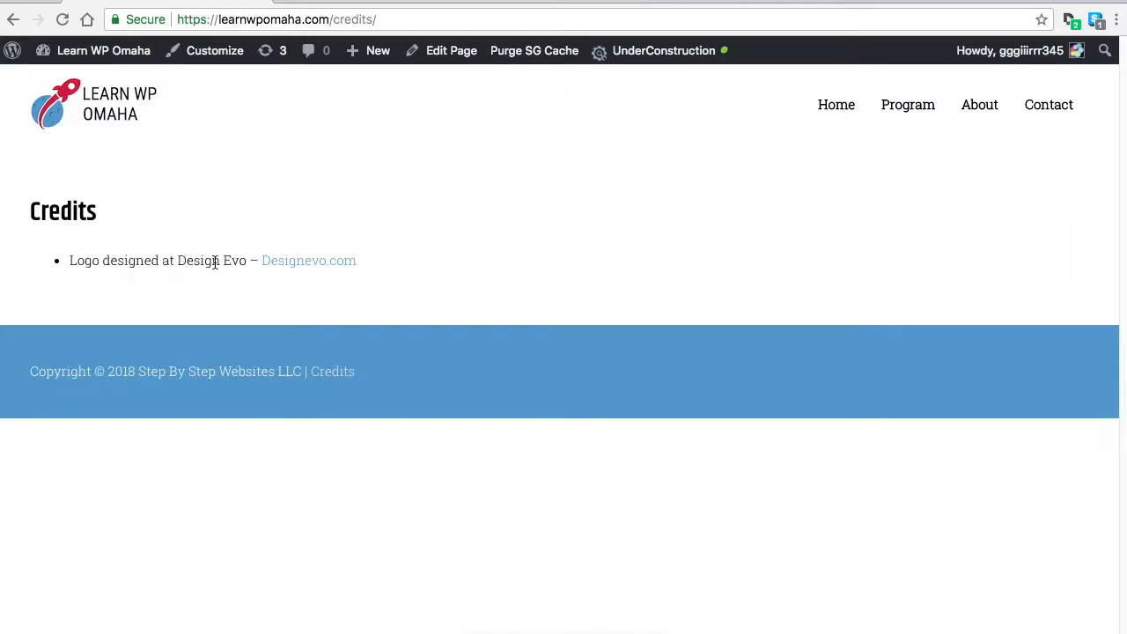
{"action": "left_click", "coordinate": [319, 264]}
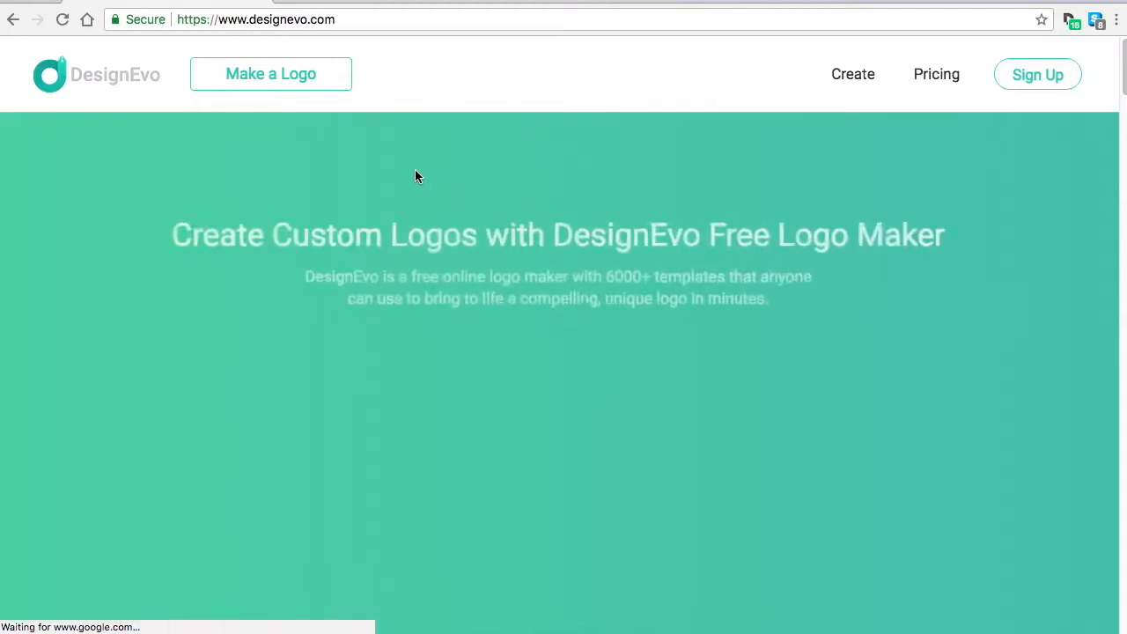
{"action": "left_click", "coordinate": [12, 21]}
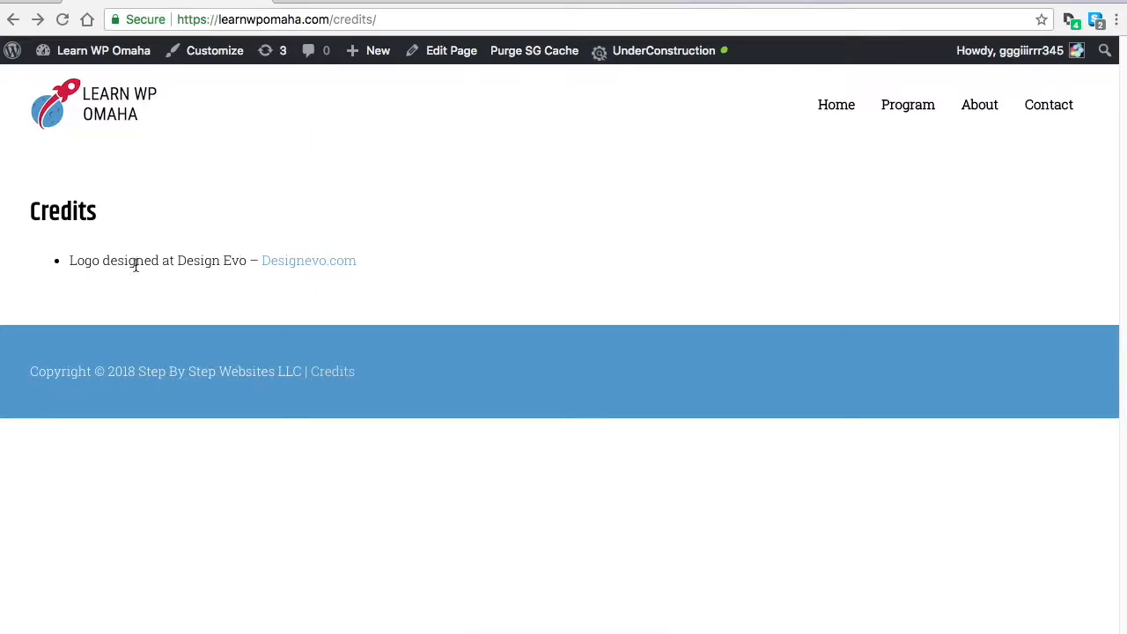
Step: Copy the web address of the live Credits page
{"action": "left_click", "coordinate": [401, 21]}
{"action": "right_click", "coordinate": [302, 21]}
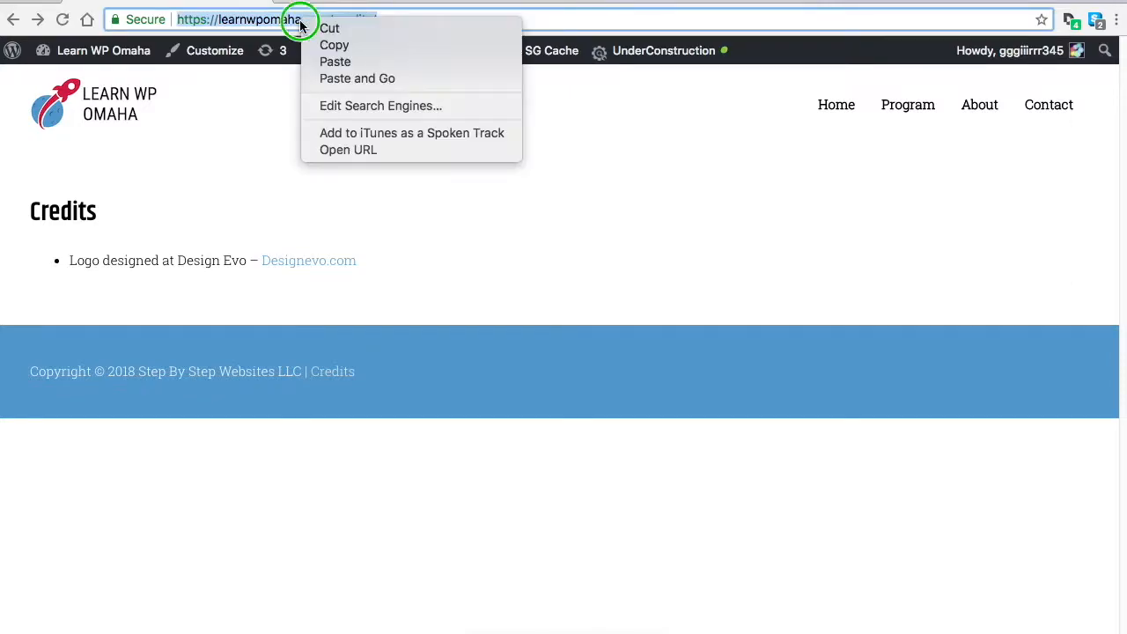
{"action": "left_click", "coordinate": [333, 49]}
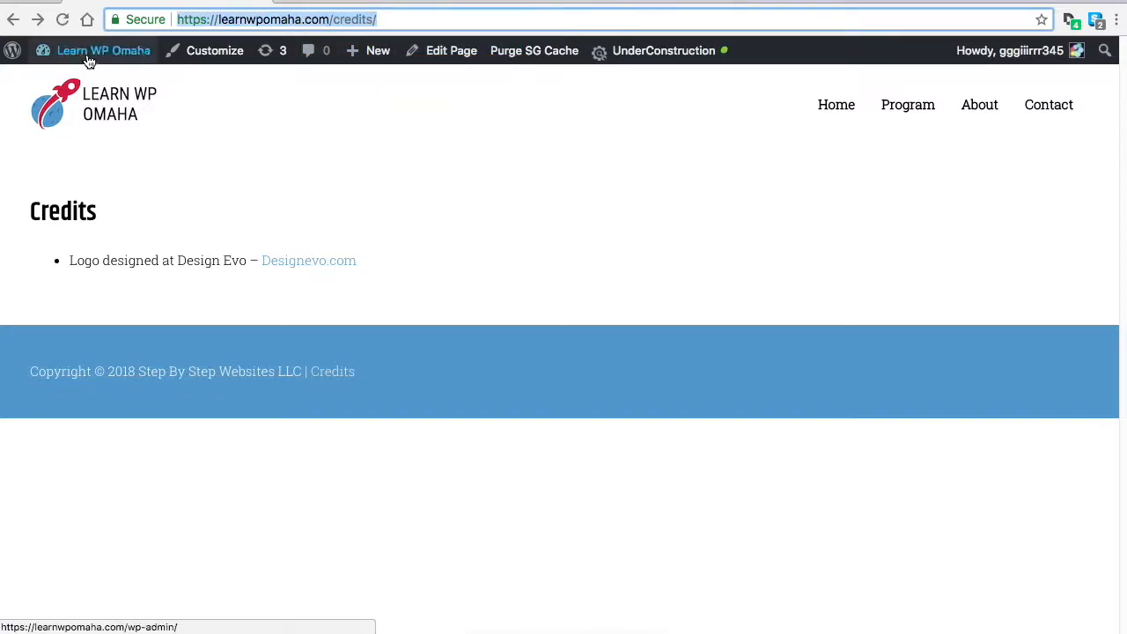
Step: Go back to the site dashboard and open the theme customizer's Footer Bar layout settings
{"action": "mouse_move", "coordinate": [70, 64]}
{"action": "left_click", "coordinate": [73, 91]}
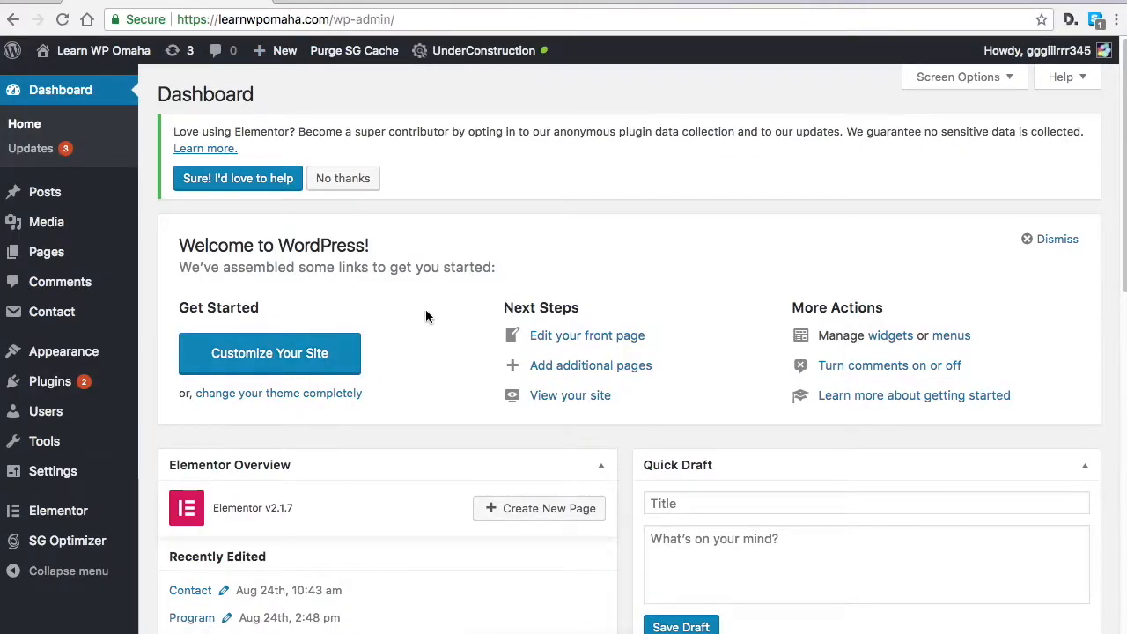
{"action": "mouse_move", "coordinate": [87, 360]}
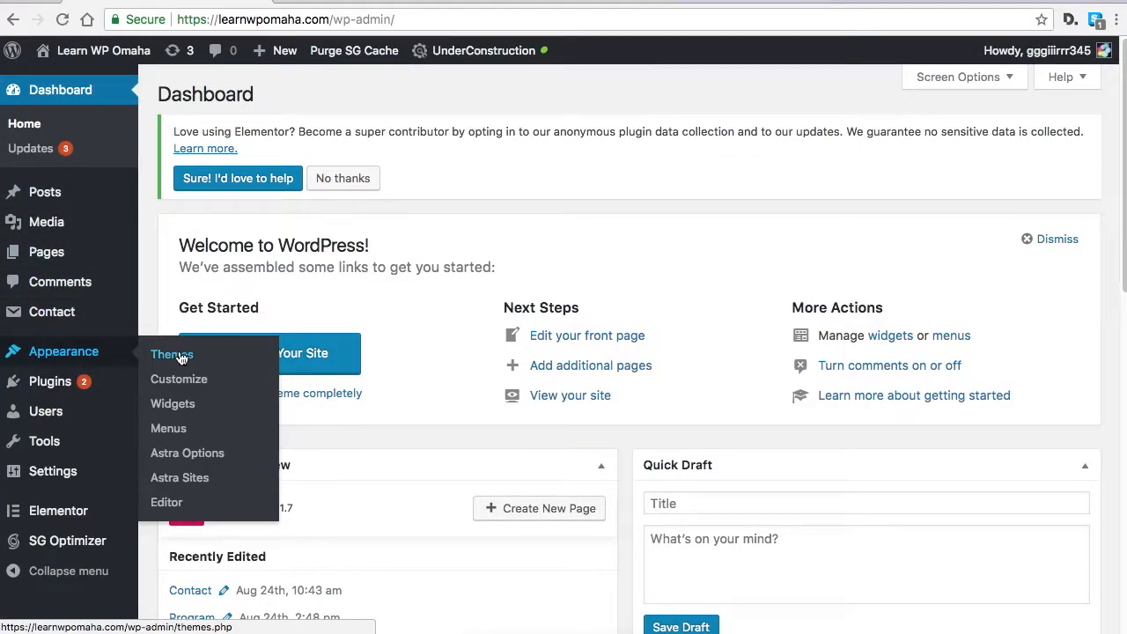
{"action": "left_click", "coordinate": [180, 379]}
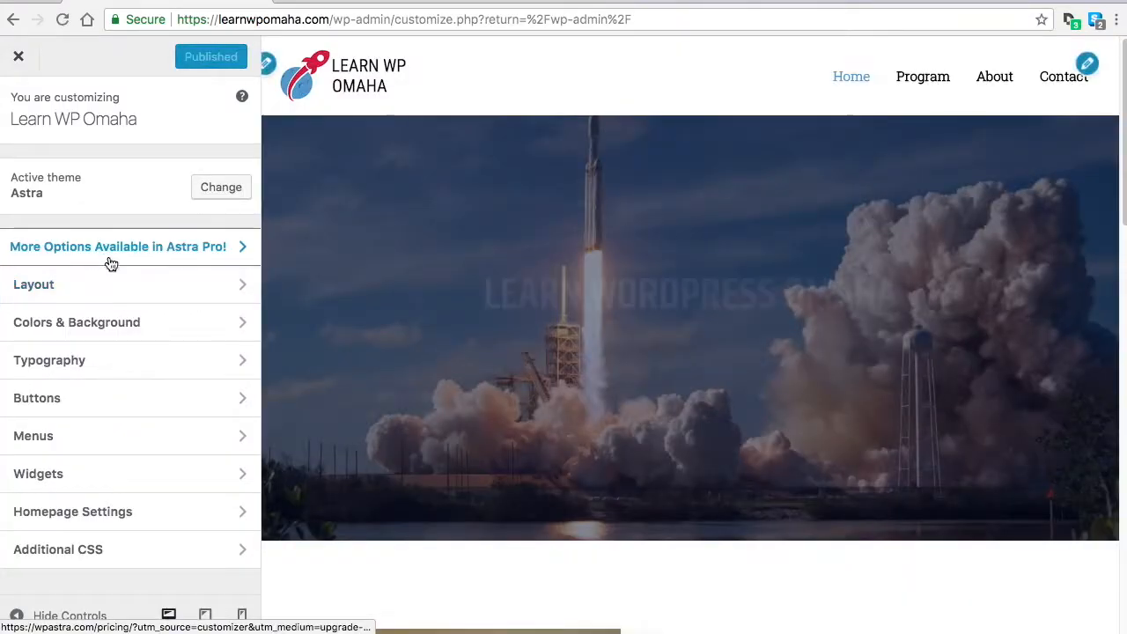
{"action": "left_click", "coordinate": [118, 294]}
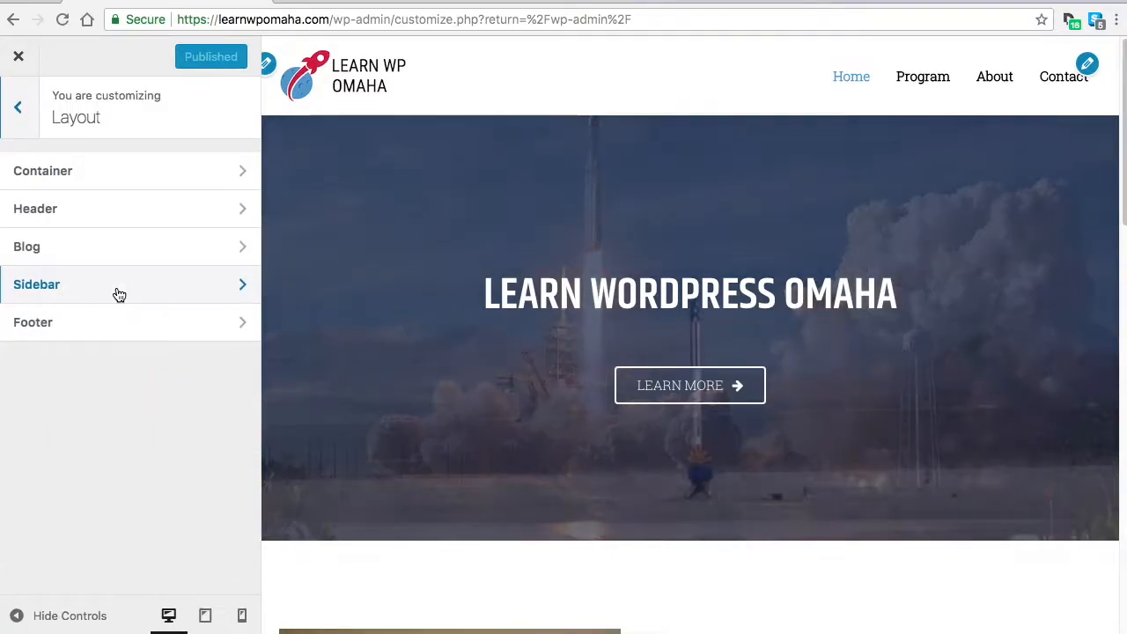
{"action": "left_click", "coordinate": [102, 330]}
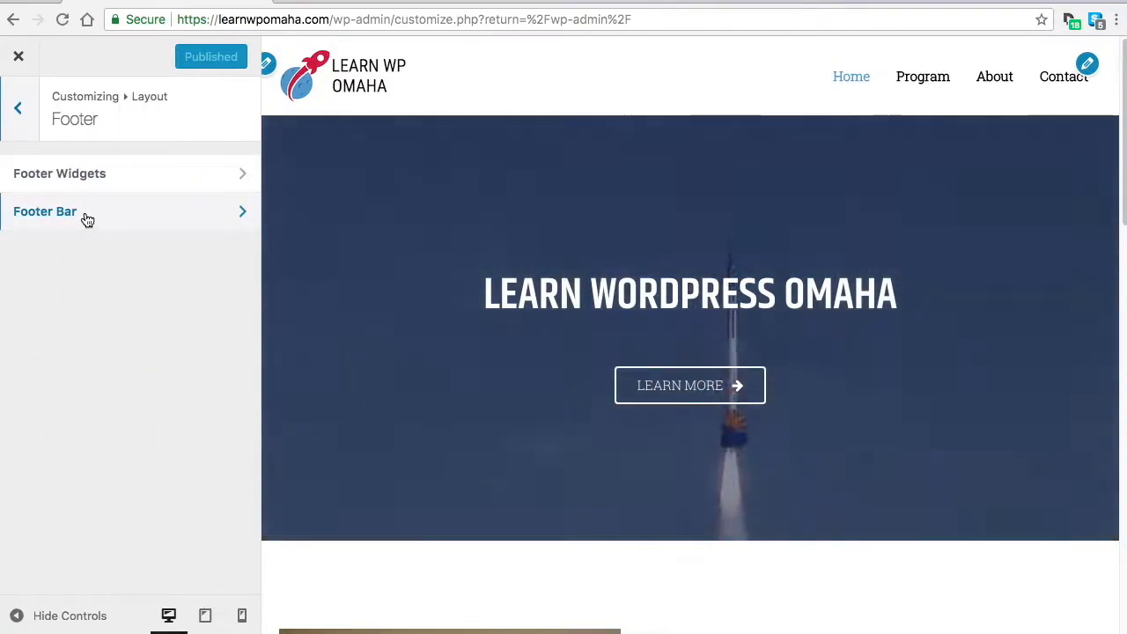
{"action": "left_click", "coordinate": [92, 214]}
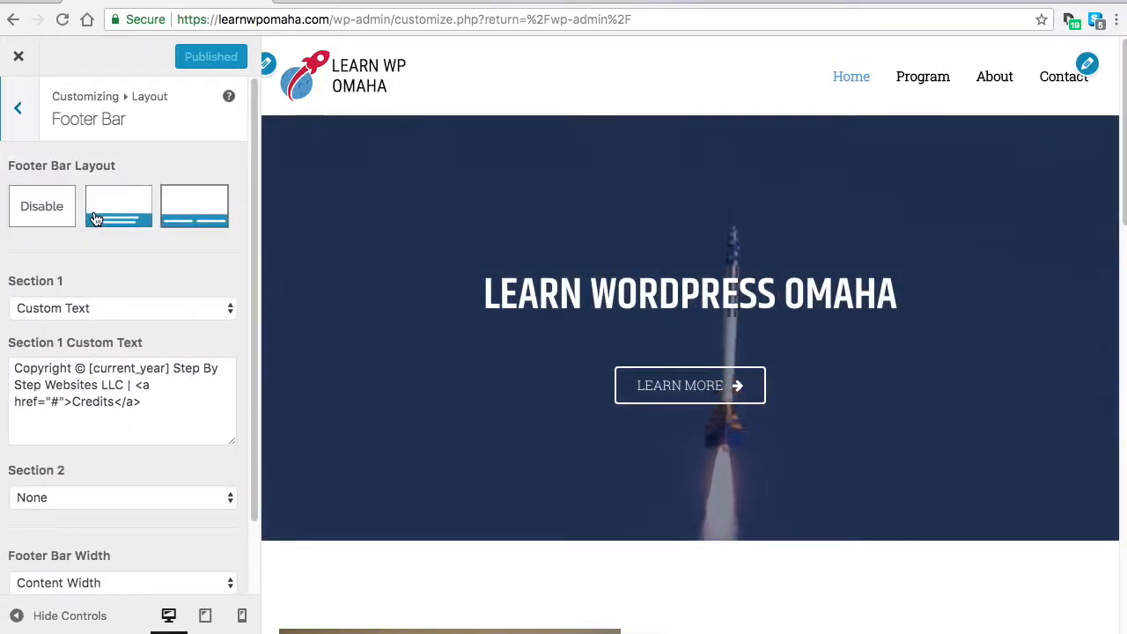
{"action": "scroll", "coordinate": [168, 437], "scroll_direction": "down", "scroll_amount": 2}
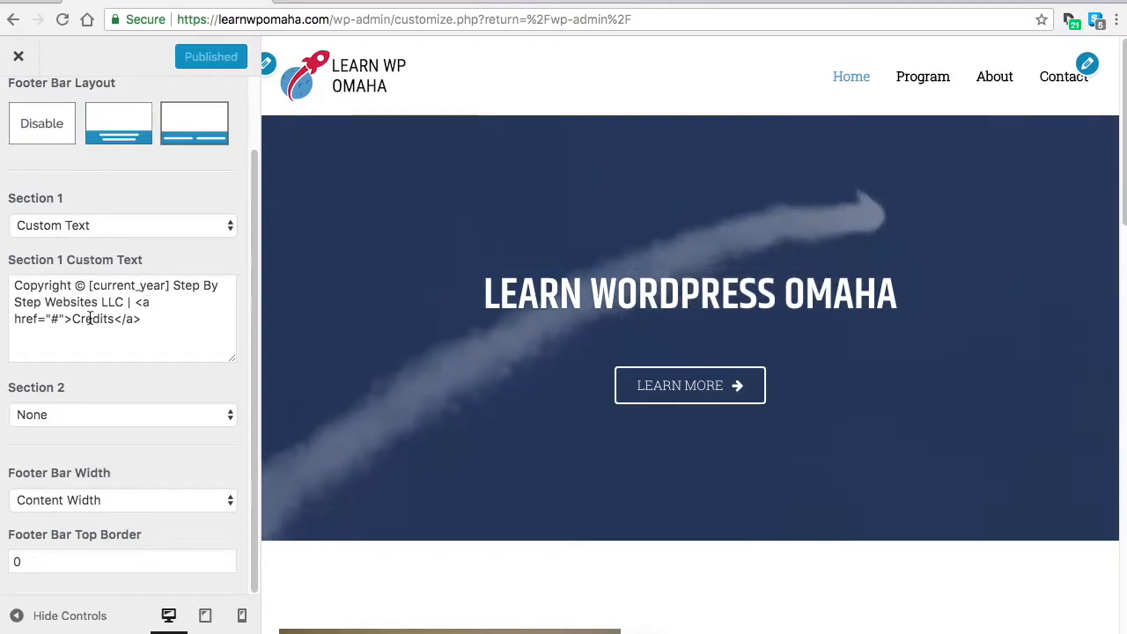
{"action": "double_click", "coordinate": [55, 319]}
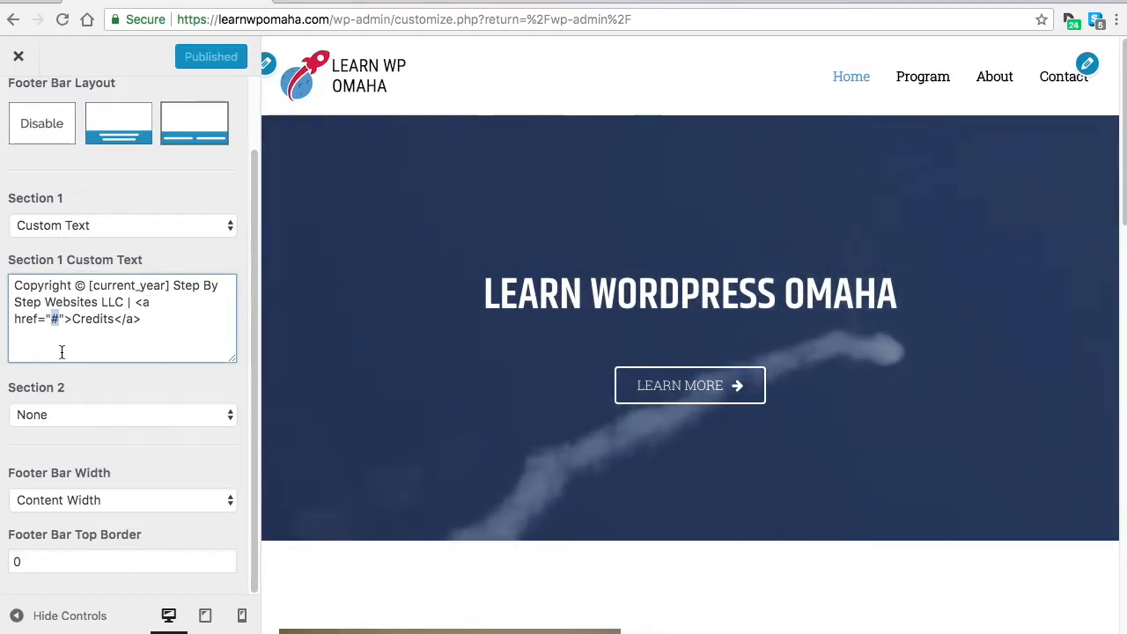
{"action": "key", "text": "super+v"}
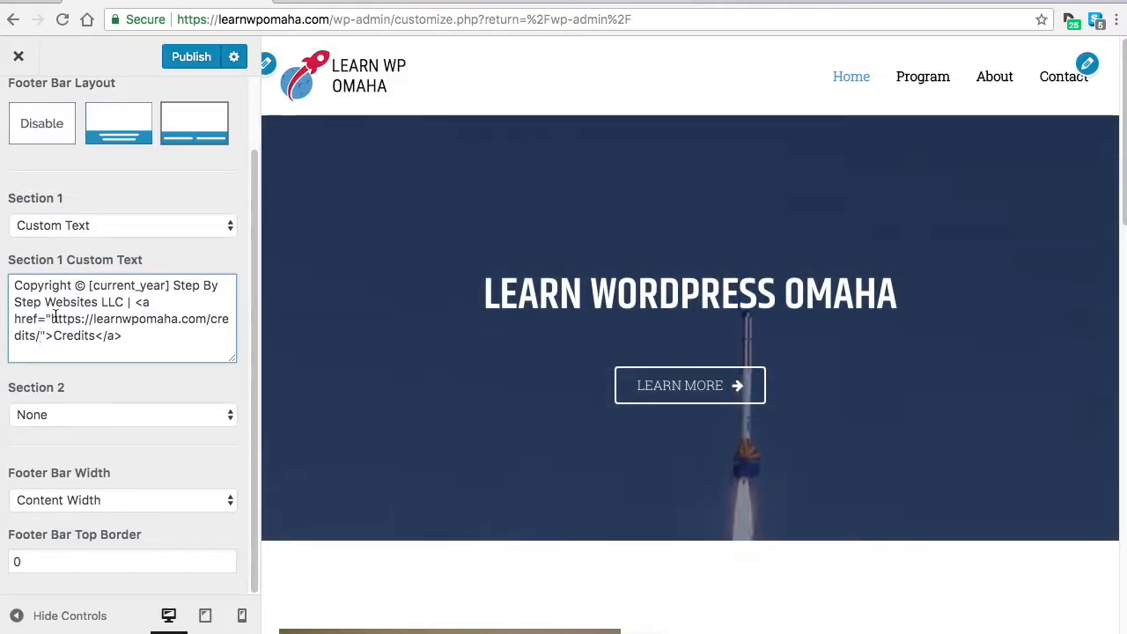
{"action": "left_click", "coordinate": [188, 57]}
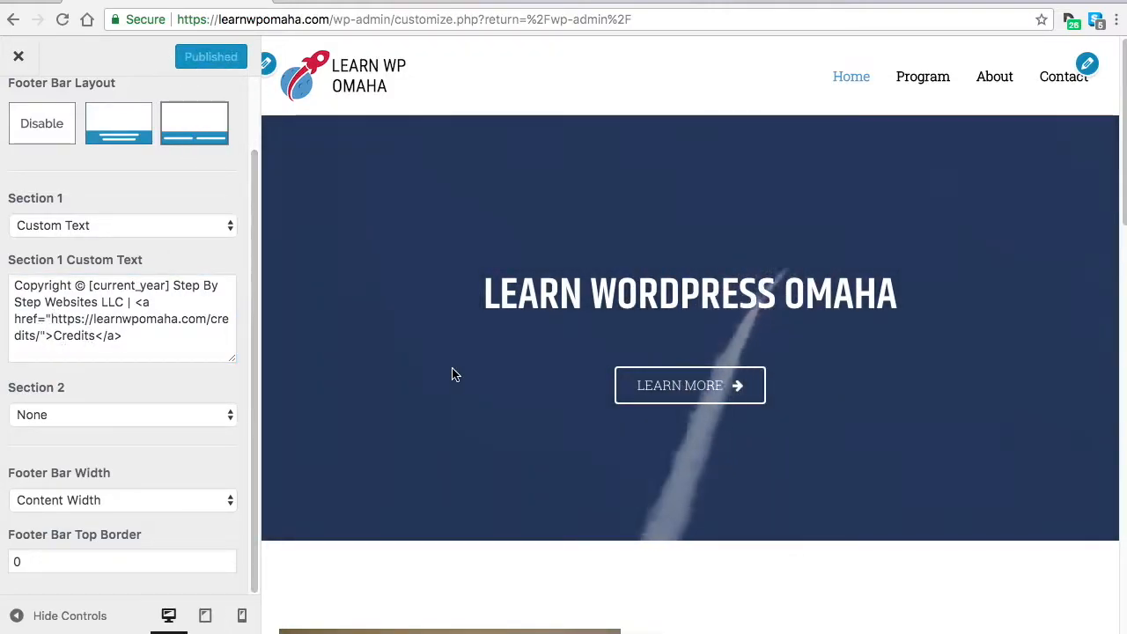
{"action": "left_click", "coordinate": [19, 56]}
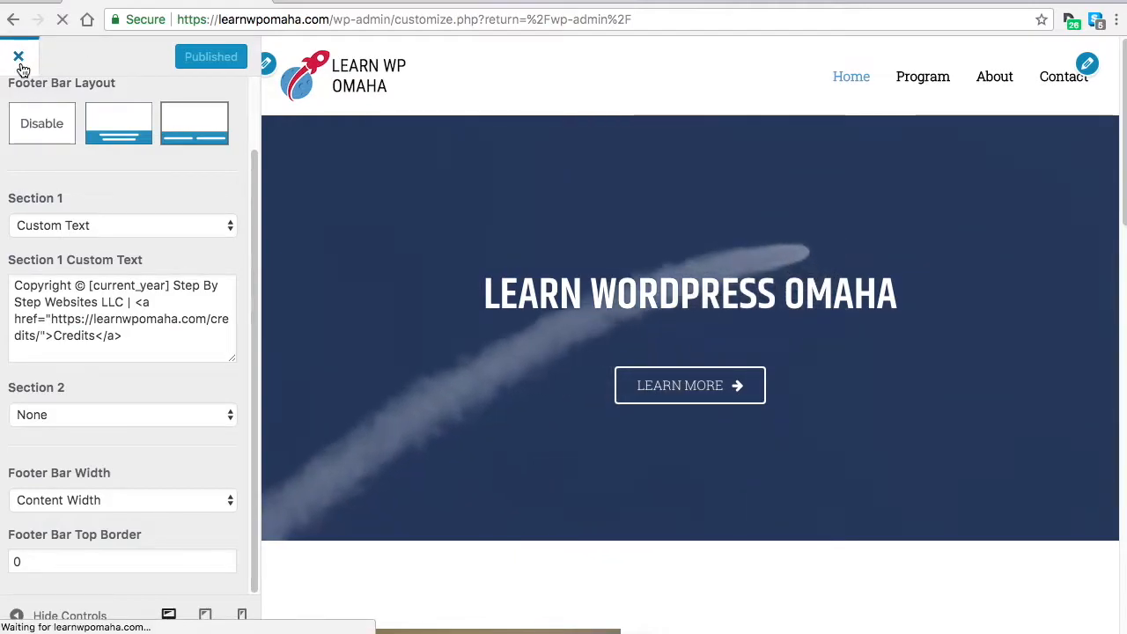
Step: Visit the live home page and test the Credits link in its footer bar
{"action": "mouse_move", "coordinate": [92, 53]}
{"action": "left_click", "coordinate": [70, 83]}
{"action": "scroll", "coordinate": [420, 247], "scroll_direction": "down", "scroll_amount": 15}
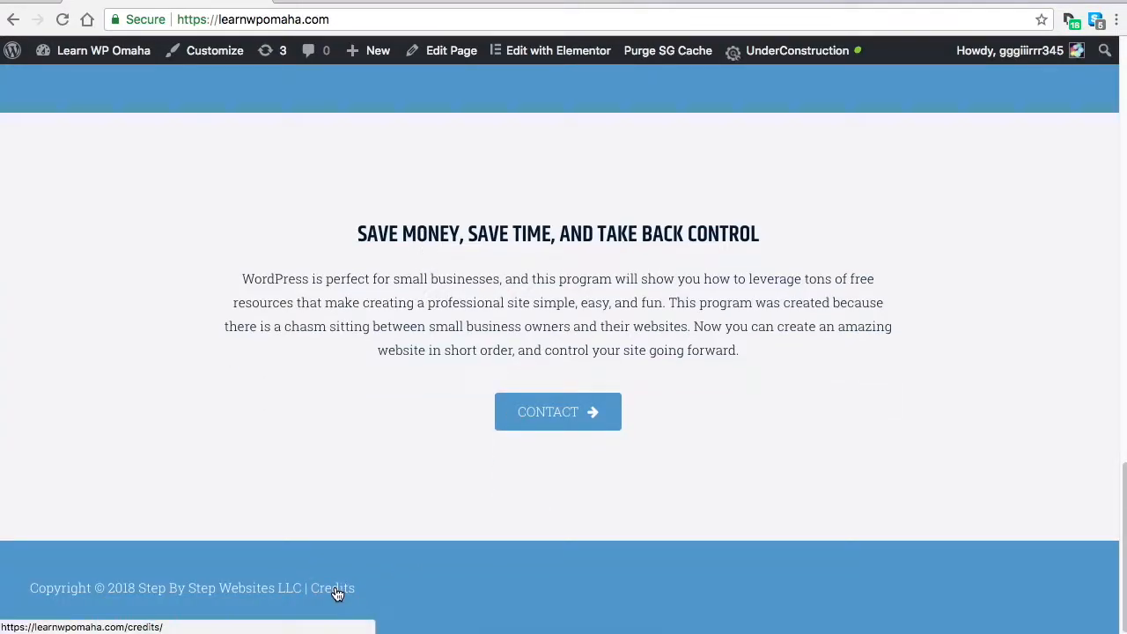
{"action": "left_click", "coordinate": [337, 595]}
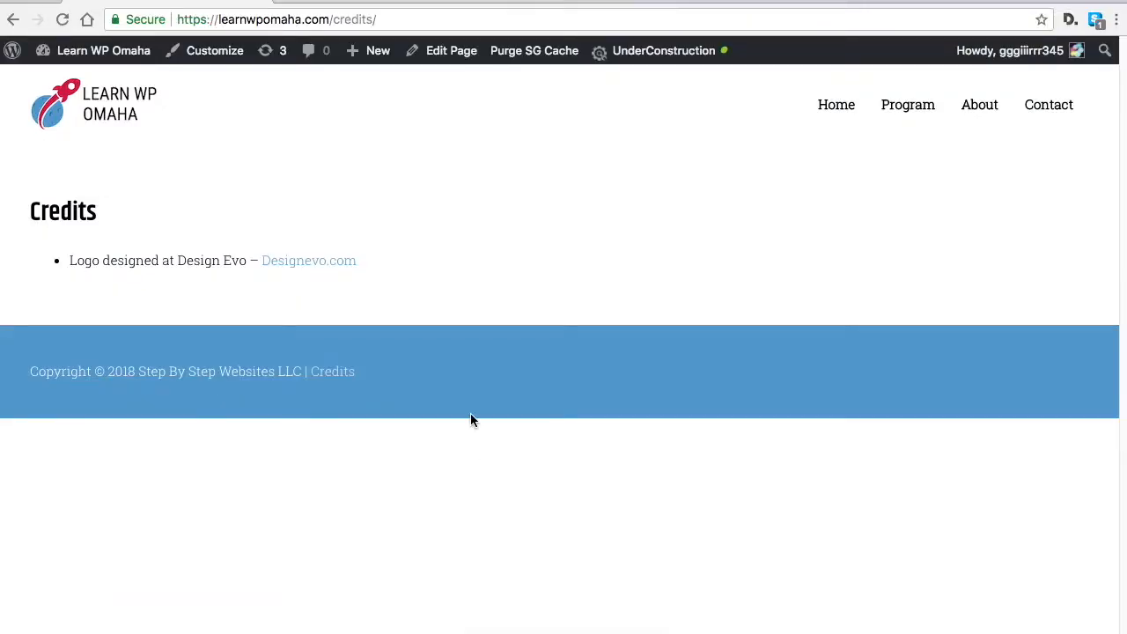